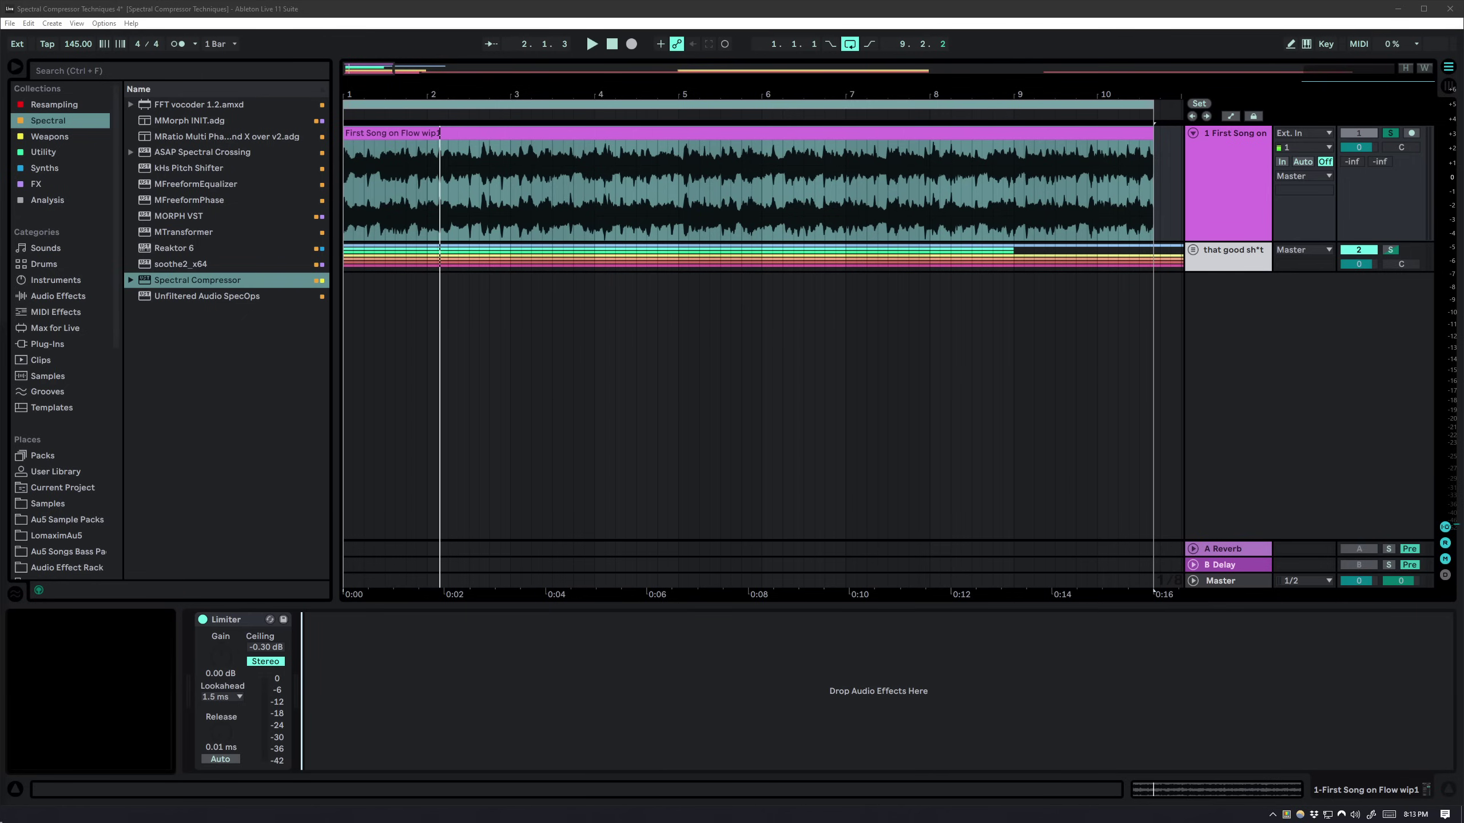
Insert Spectral Compressor before the Limiter on First Song on Flow wip1 and open its editor
drag(190, 284, 291, 643)
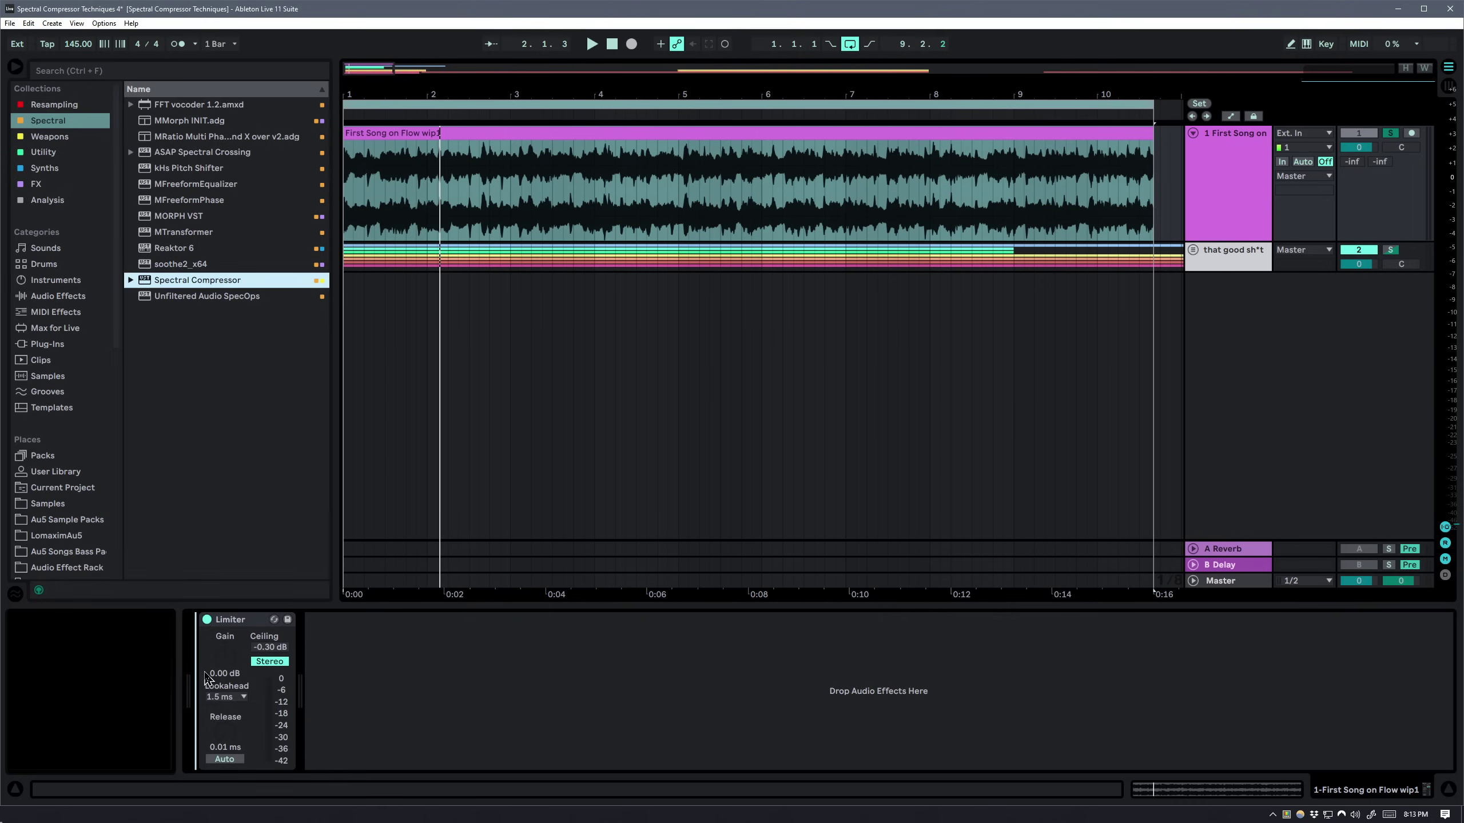
click(230, 620)
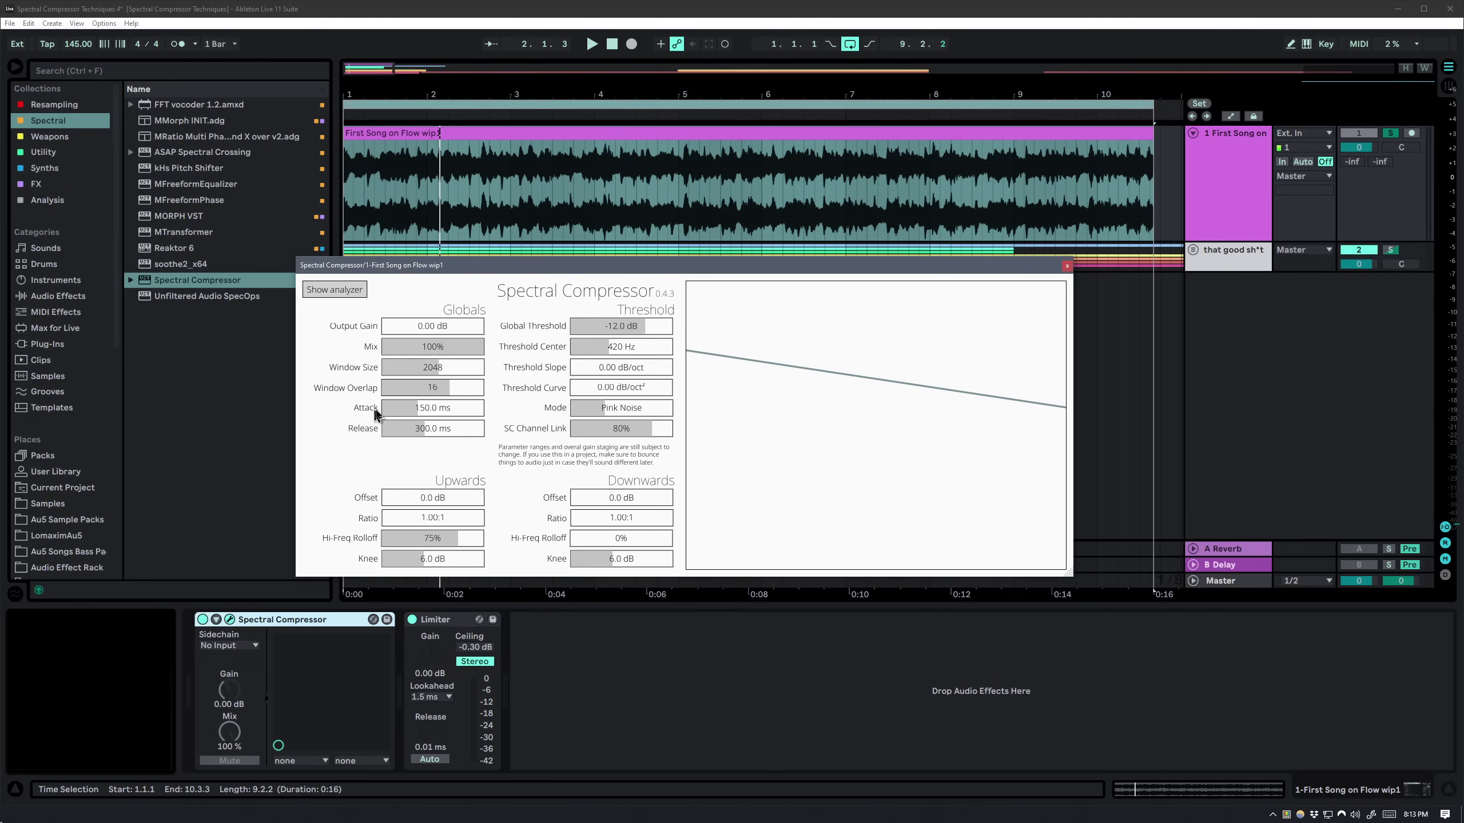
drag(593, 272, 639, 275)
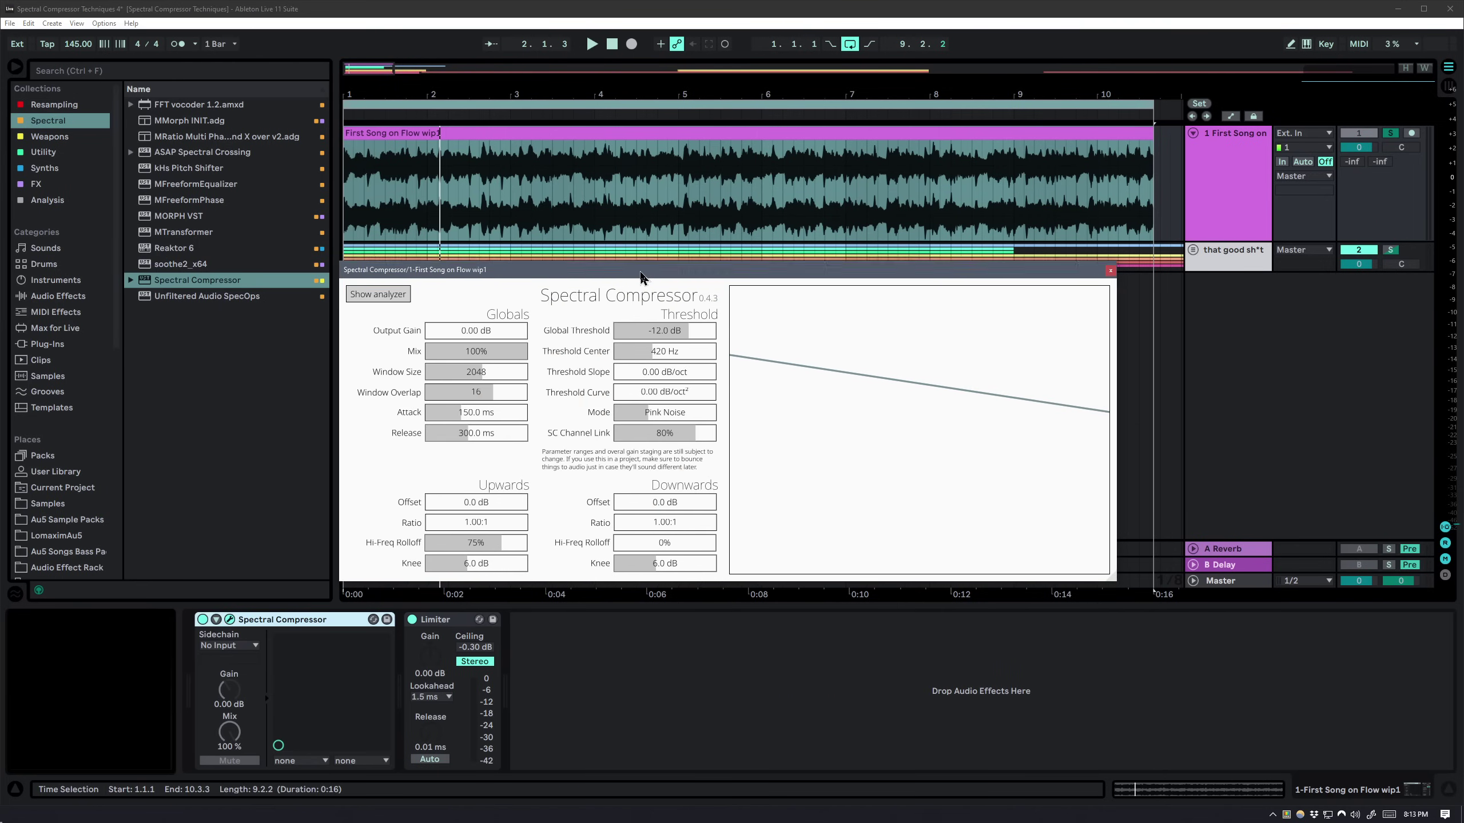
Play the track through the compressor from the start, then stop it
click(508, 136)
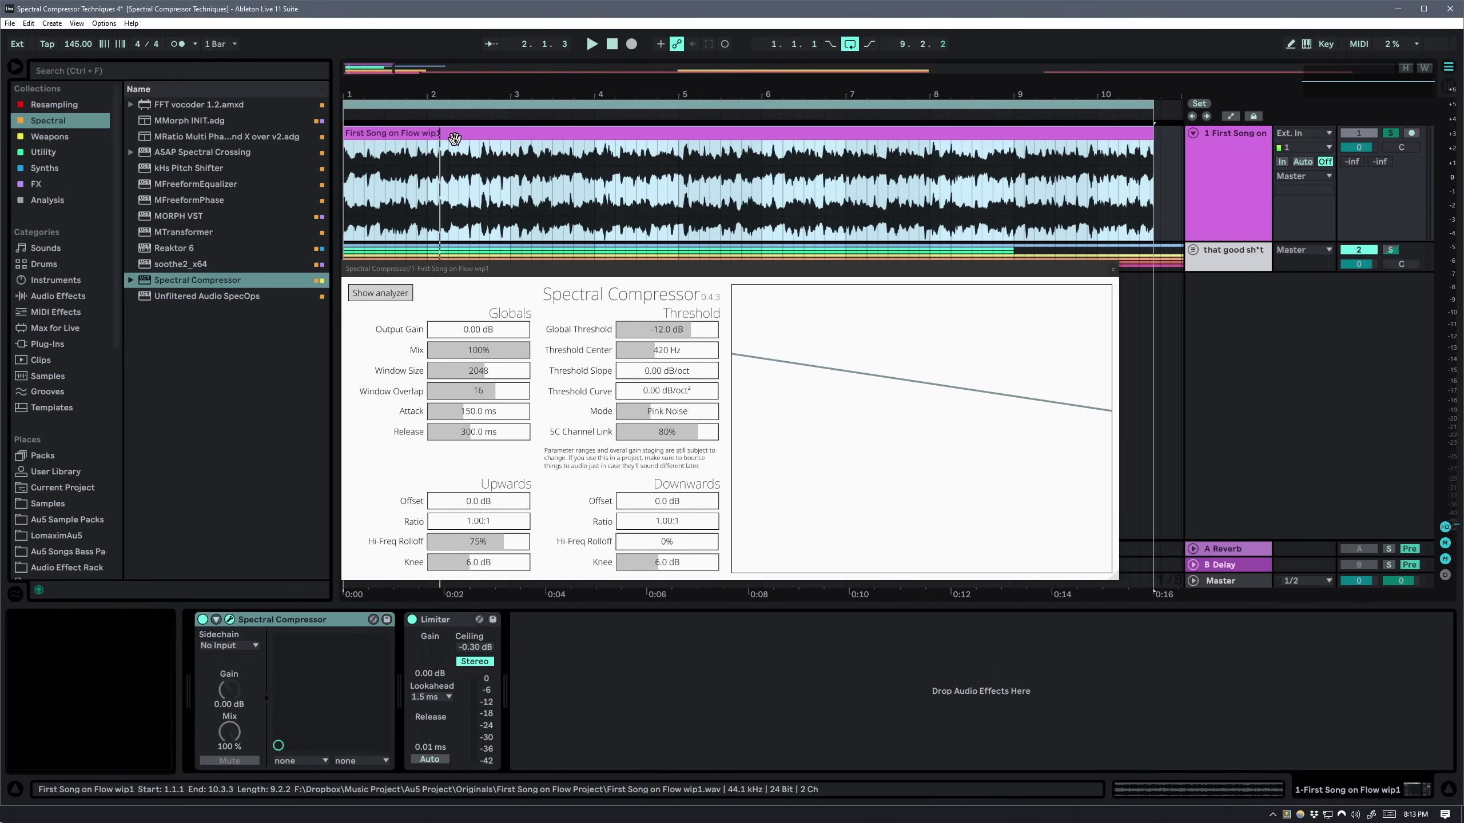
click(679, 717)
key(space)
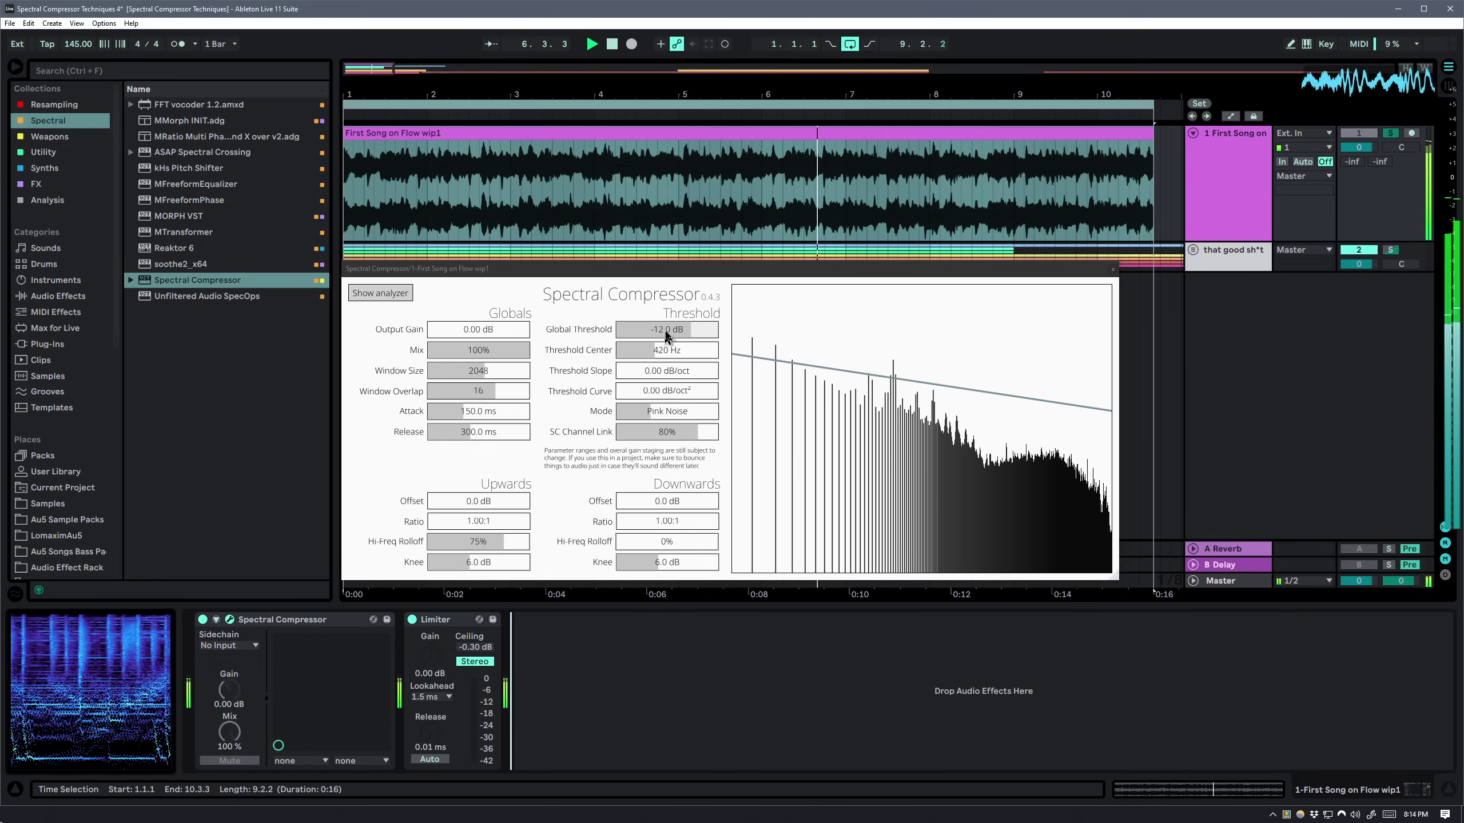
key(space)
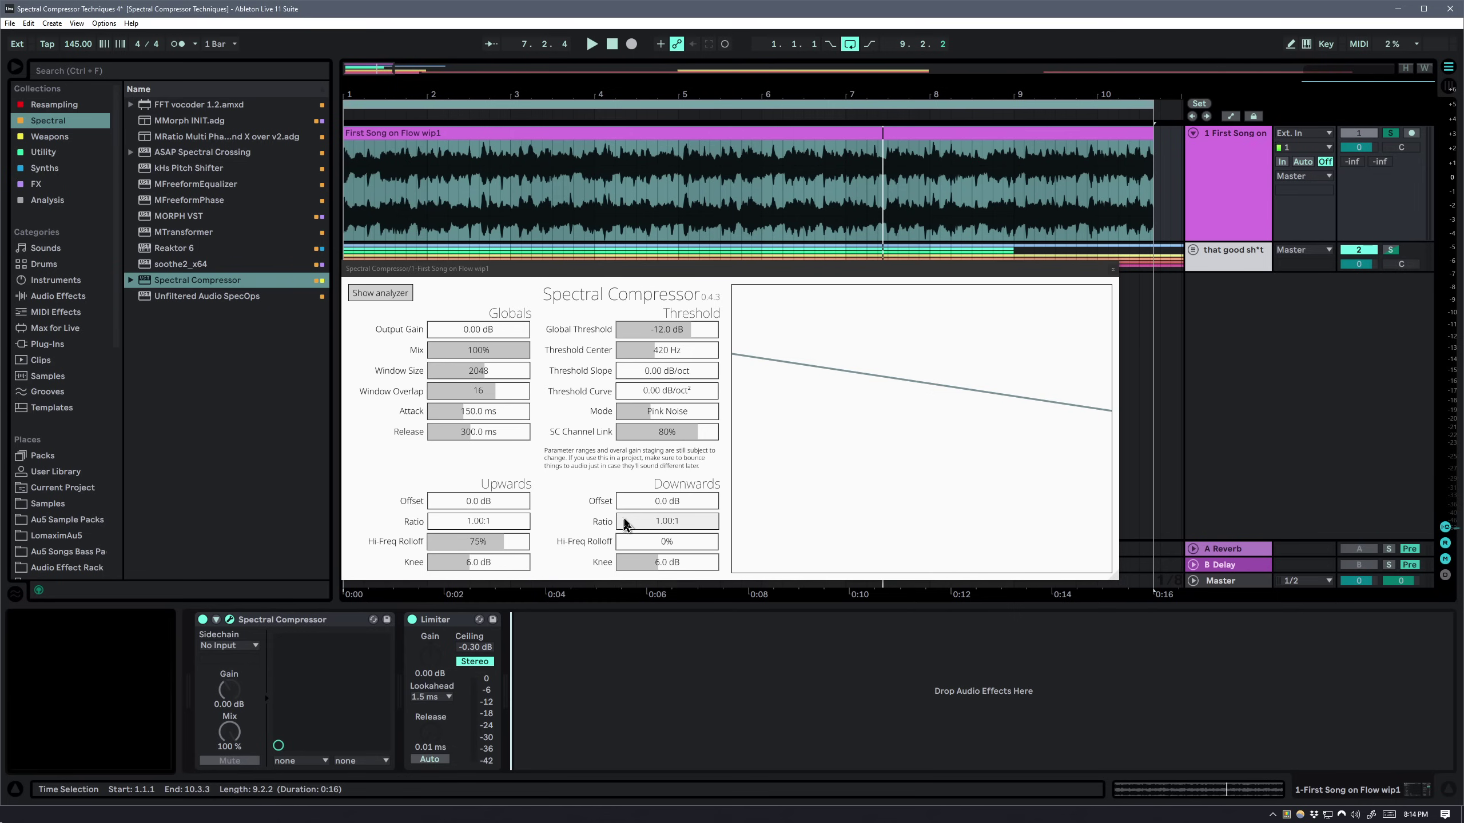
Push Downwards Ratio to 500:1, drop Global Threshold to about -26 dB and shorten attack to ~7 ms
key(space)
drag(625, 522, 729, 528)
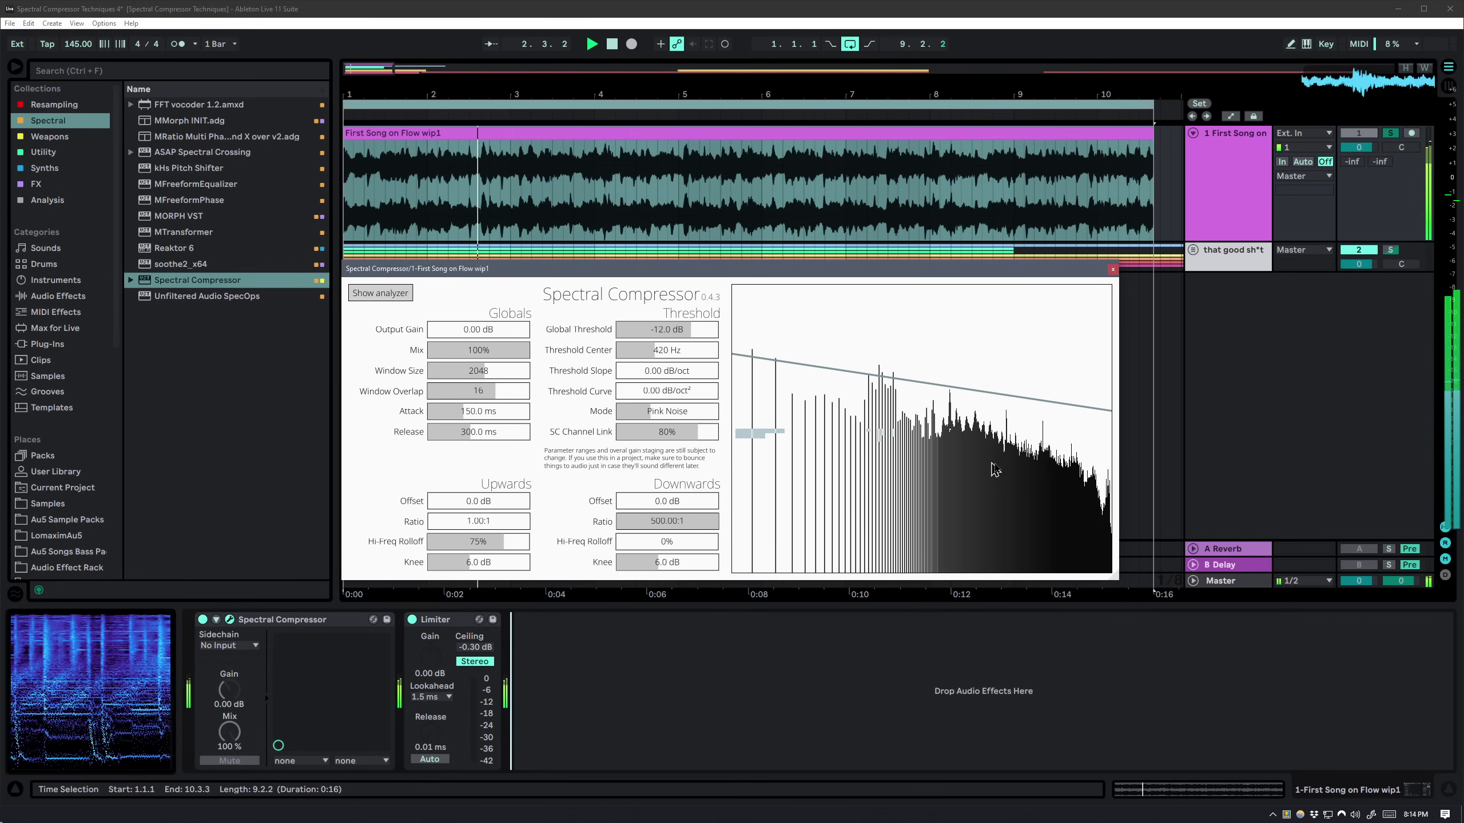
drag(690, 329, 684, 331)
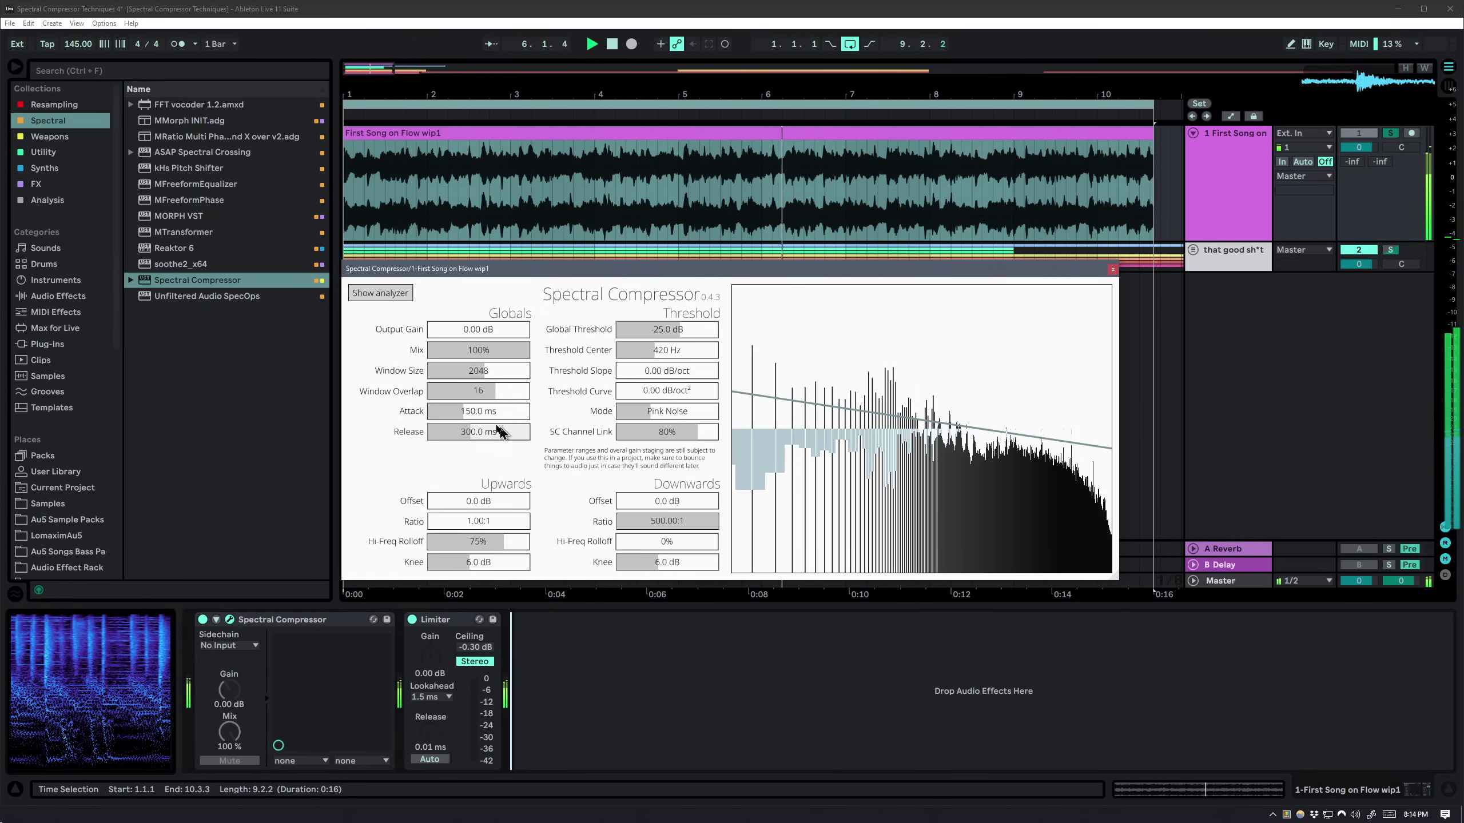
drag(496, 413, 445, 425)
mouse_move(460, 432)
mouse_down()
mouse_move(480, 438)
mouse_move(449, 418)
mouse_move(445, 433)
mouse_move(459, 433)
mouse_up()
Sweep the downward ratio, raise the Upwards Ratio, and reset release to default
drag(698, 526, 616, 537)
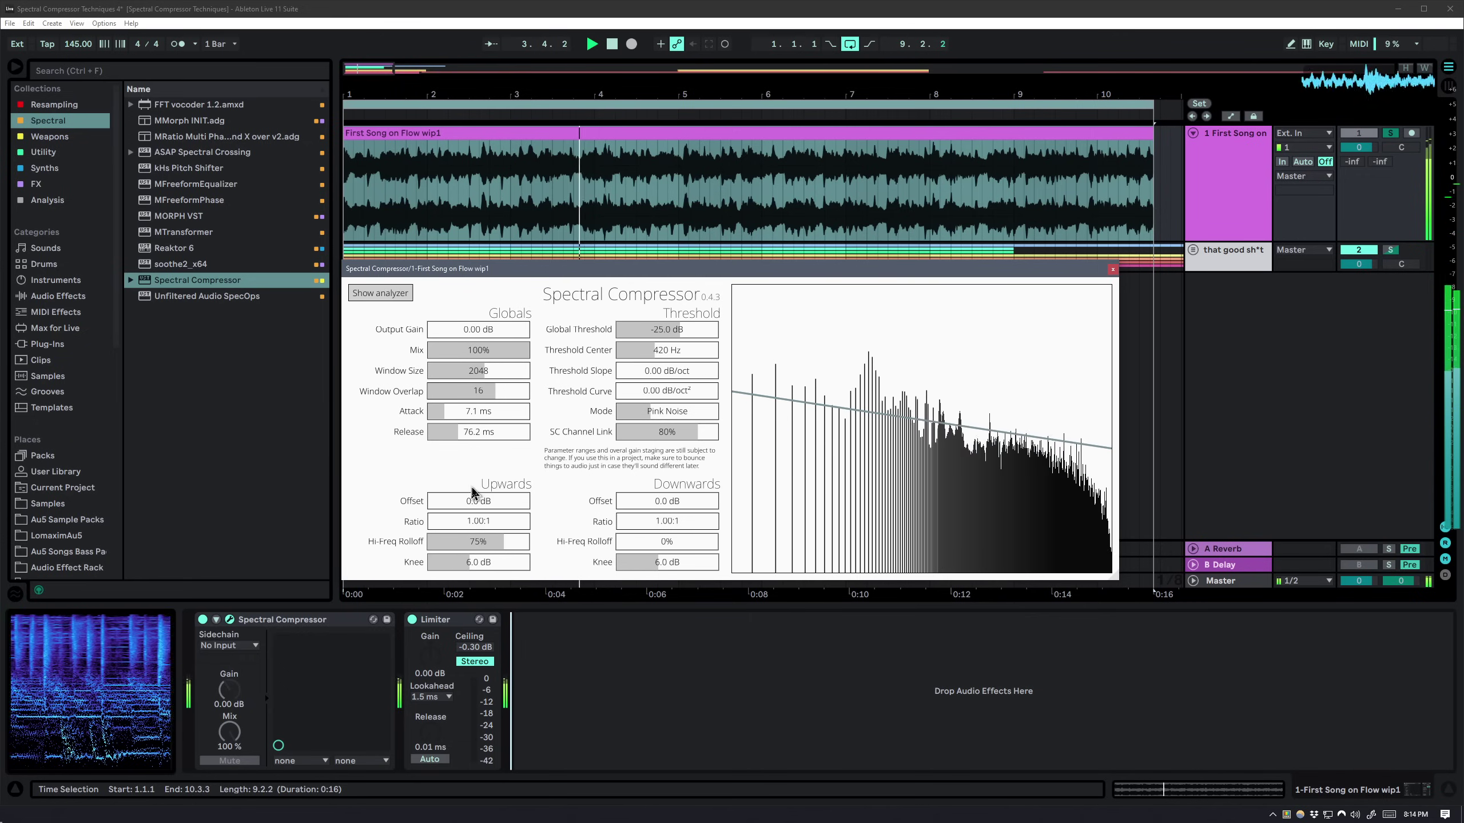
drag(441, 523, 558, 520)
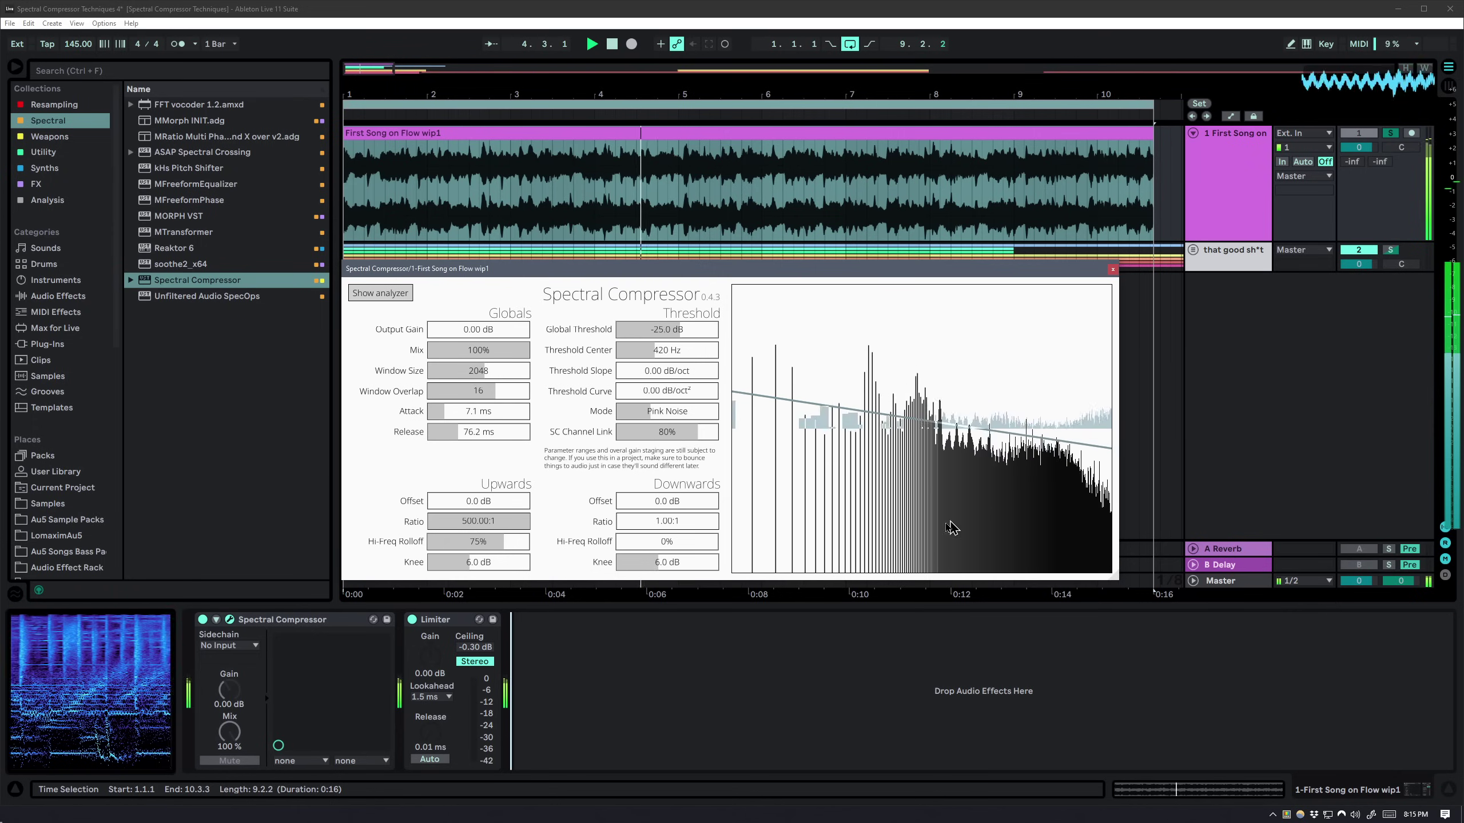
double_click(483, 432)
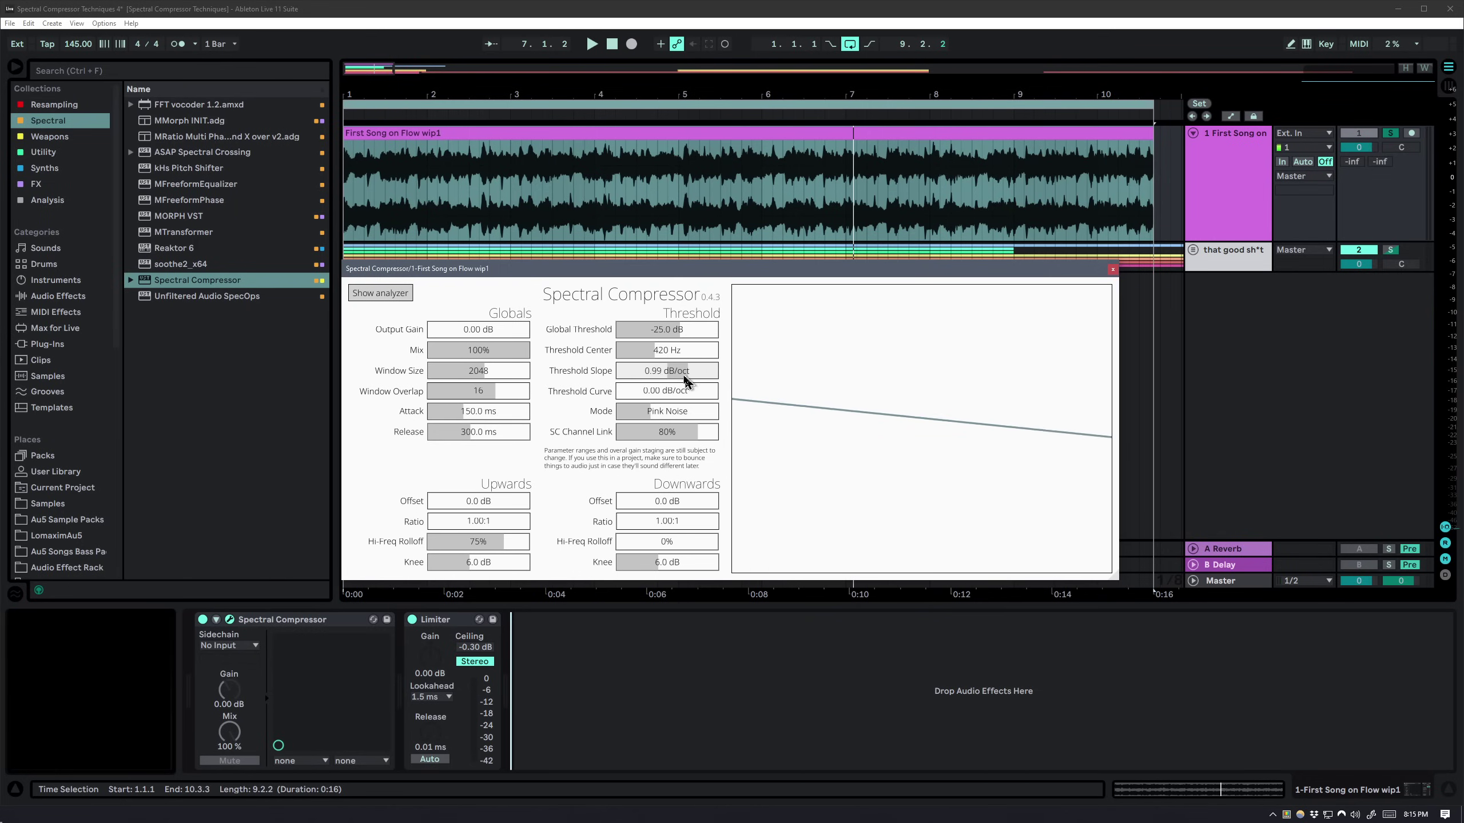
Tilt the threshold slope down, set Downwards Ratio 1.43:1 and Window Size 8192
mouse_move(659, 381)
mouse_down()
mouse_move(681, 376)
mouse_move(642, 383)
mouse_up()
key(space)
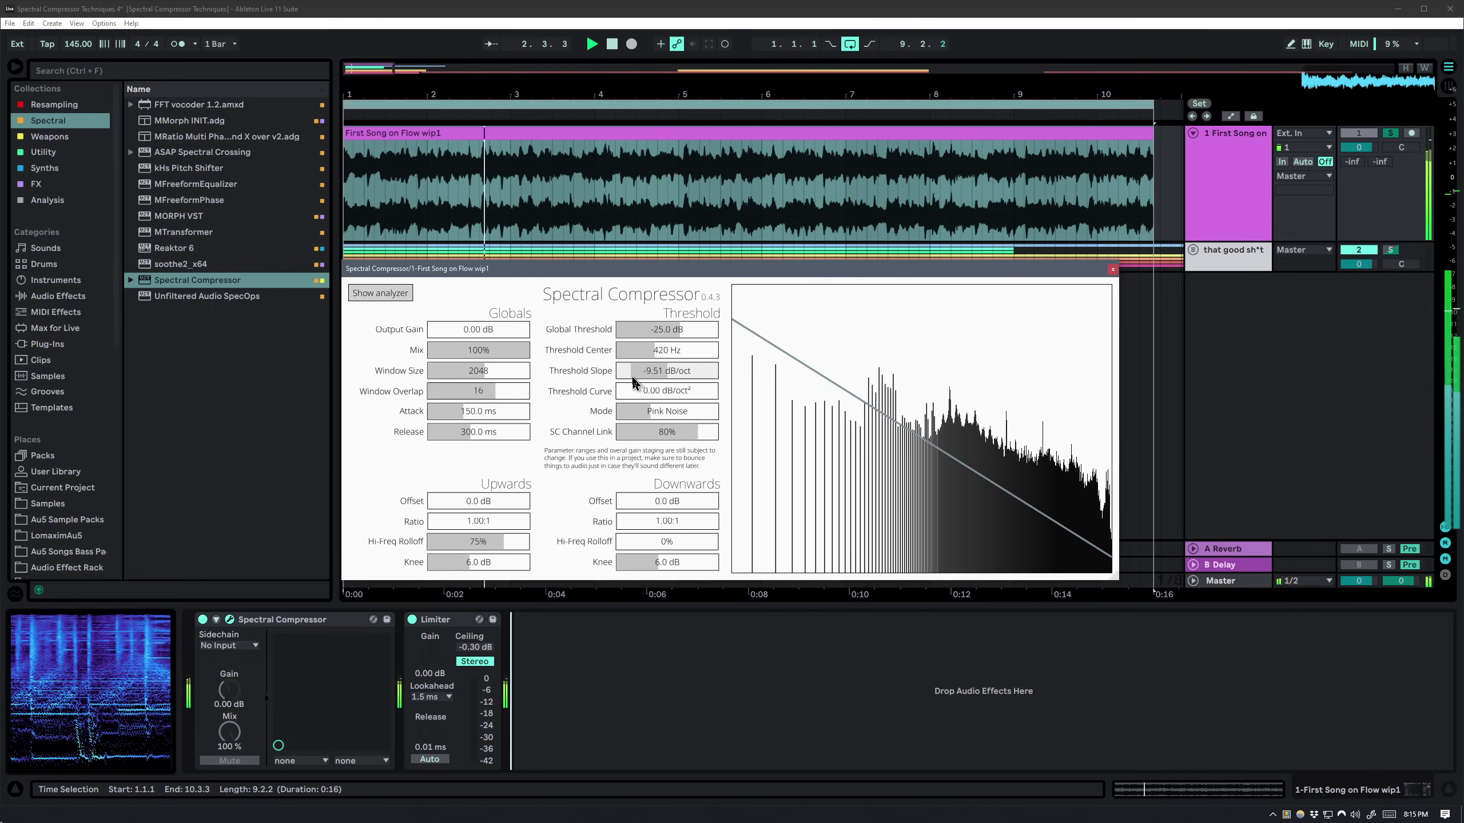
drag(627, 522, 627, 531)
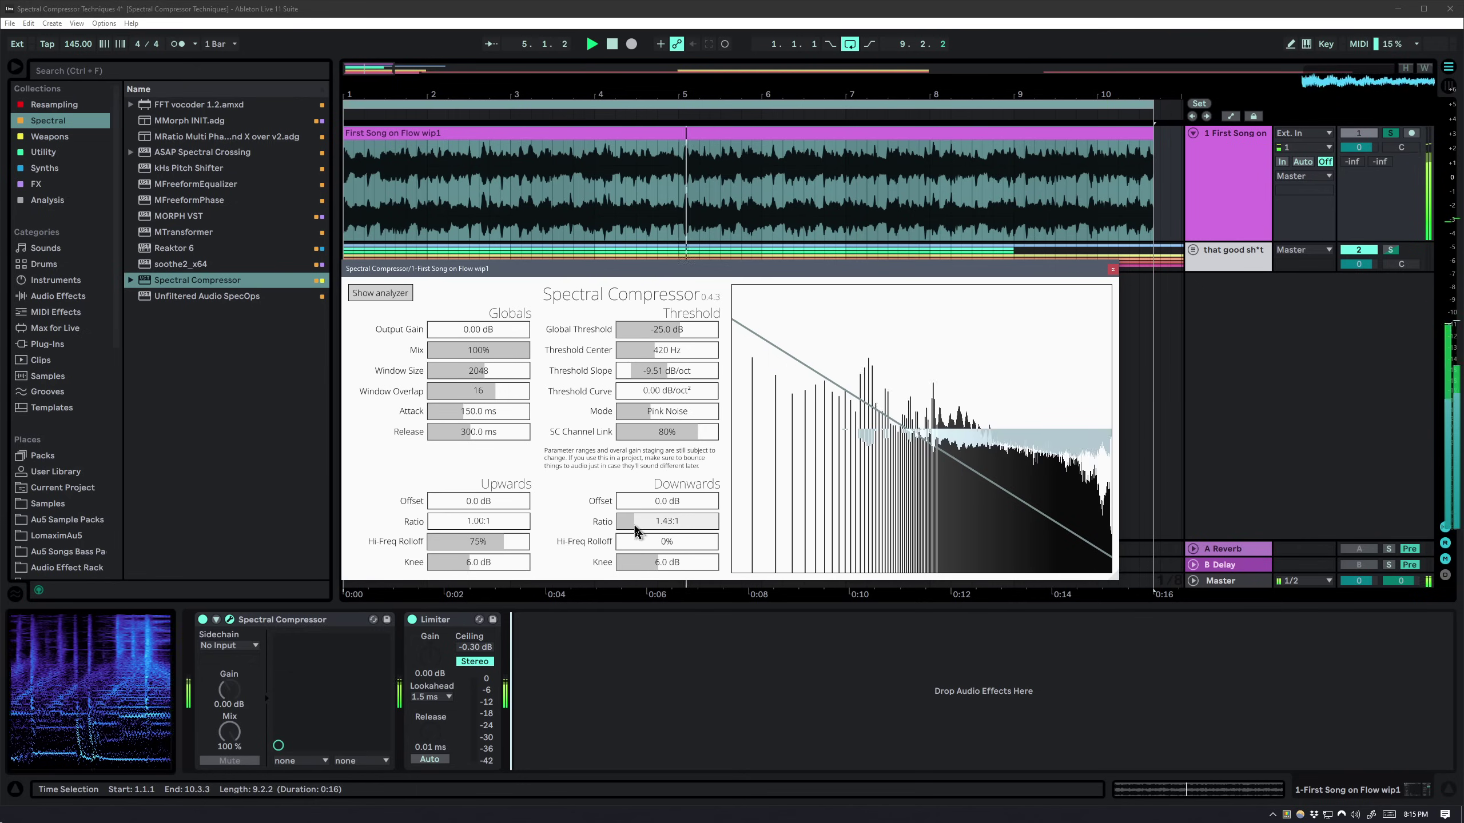
drag(478, 378, 430, 379)
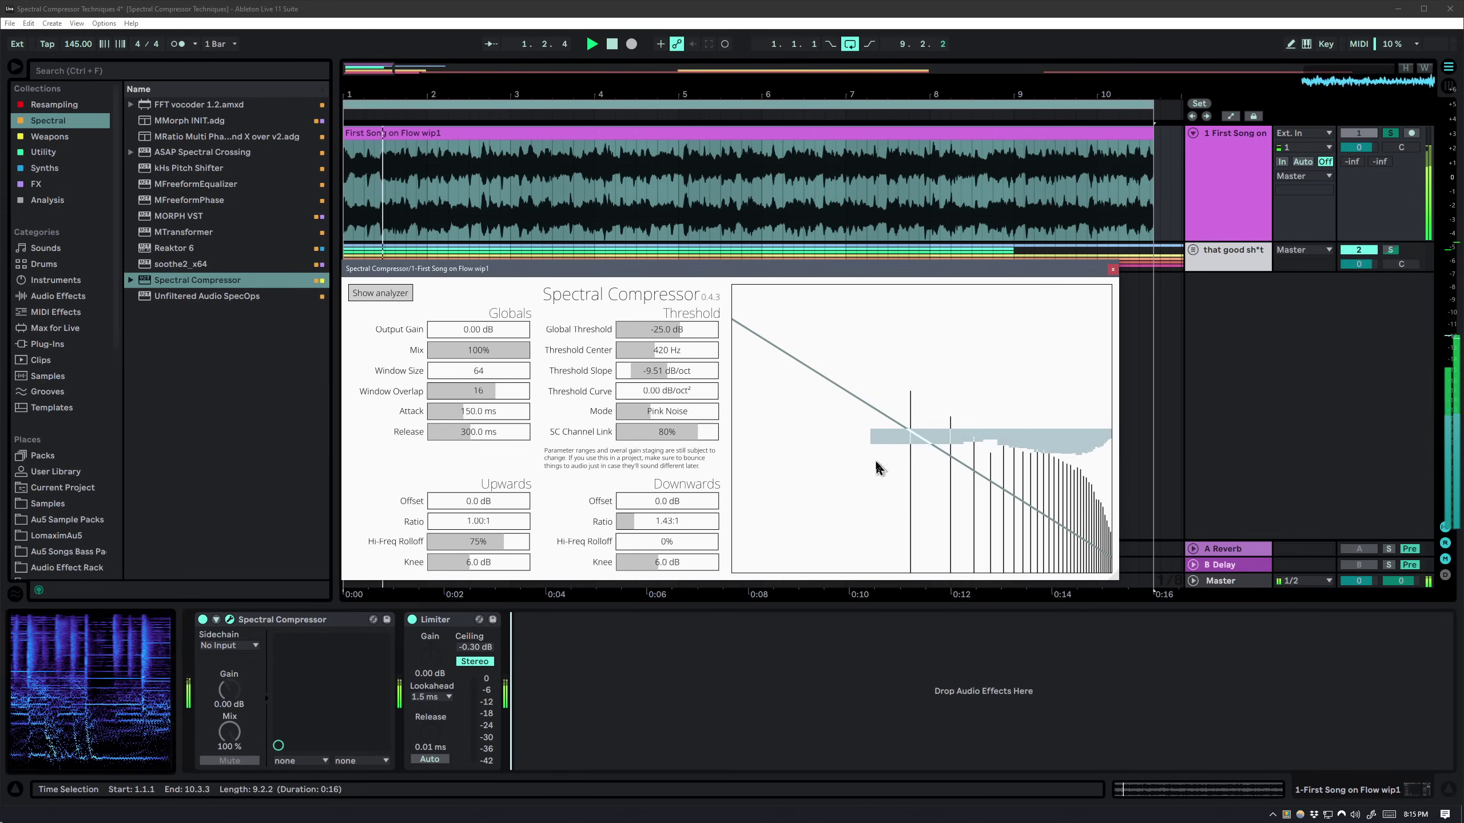
drag(448, 374, 508, 380)
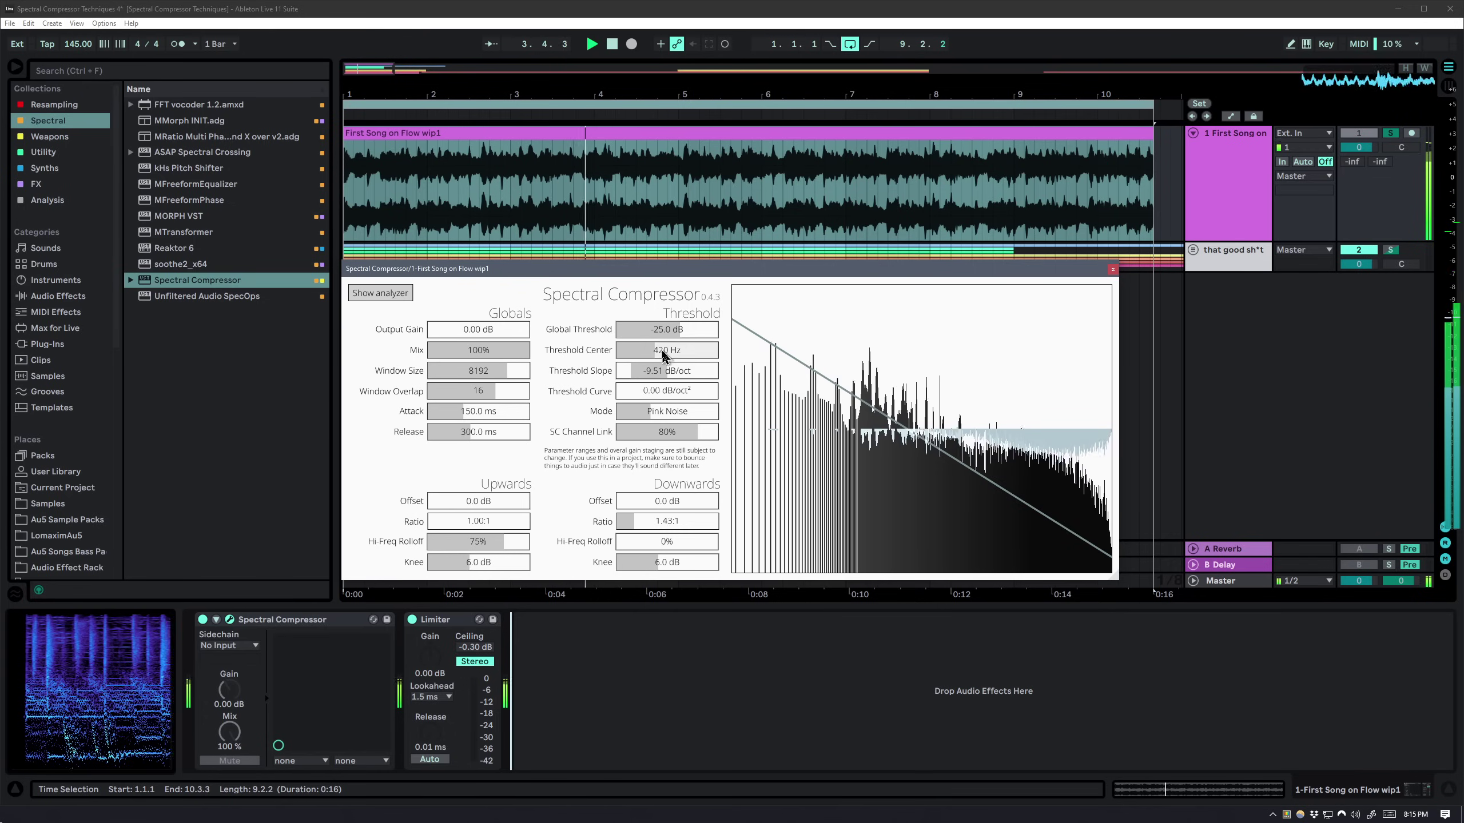
Set attack 2.8 ms and release about 14 ms, reset the slope, and curve the threshold
drag(671, 331, 678, 337)
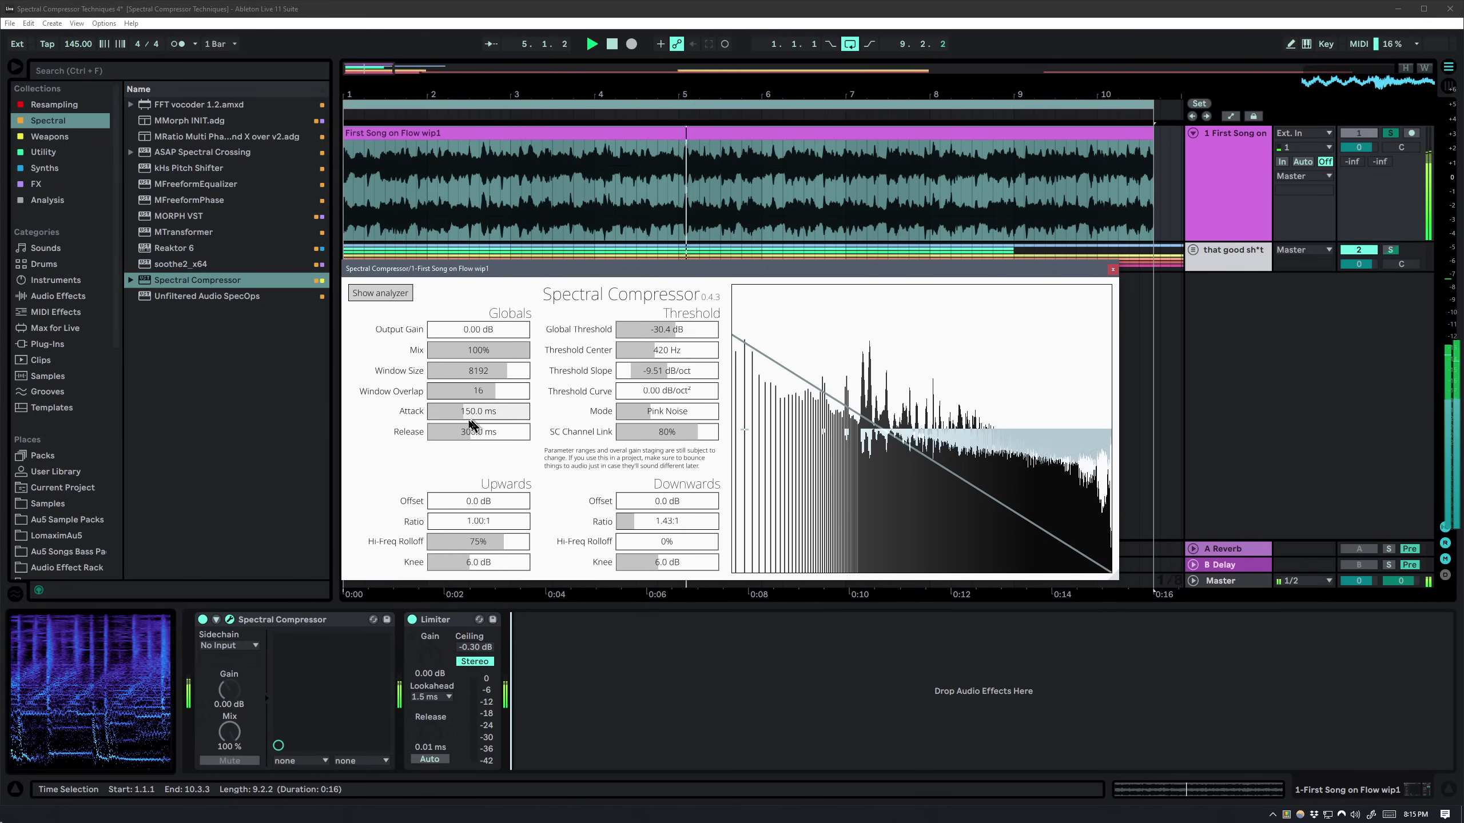
drag(473, 411, 444, 415)
drag(458, 433, 455, 442)
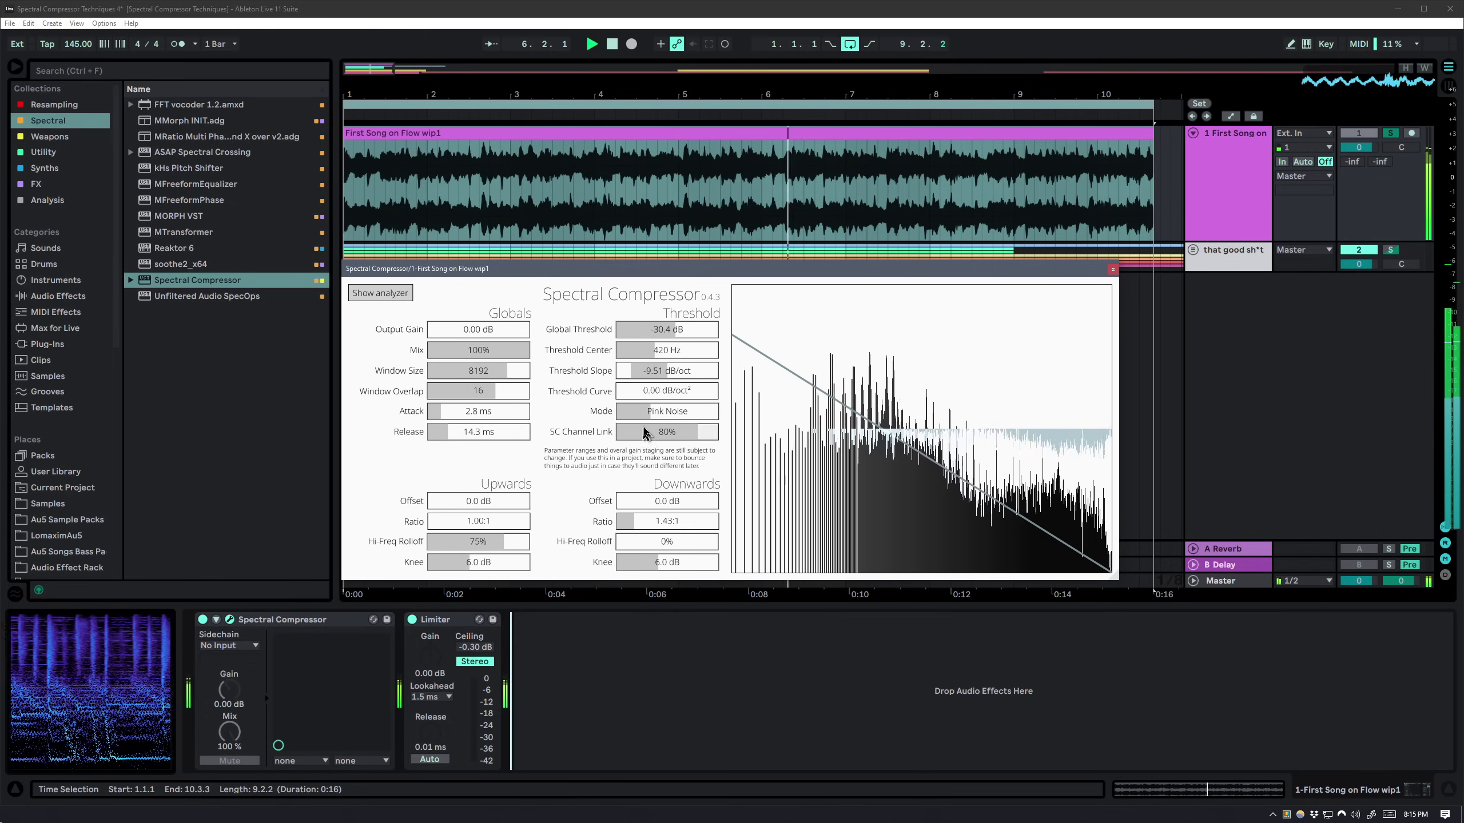
double_click(665, 371)
drag(653, 391, 631, 412)
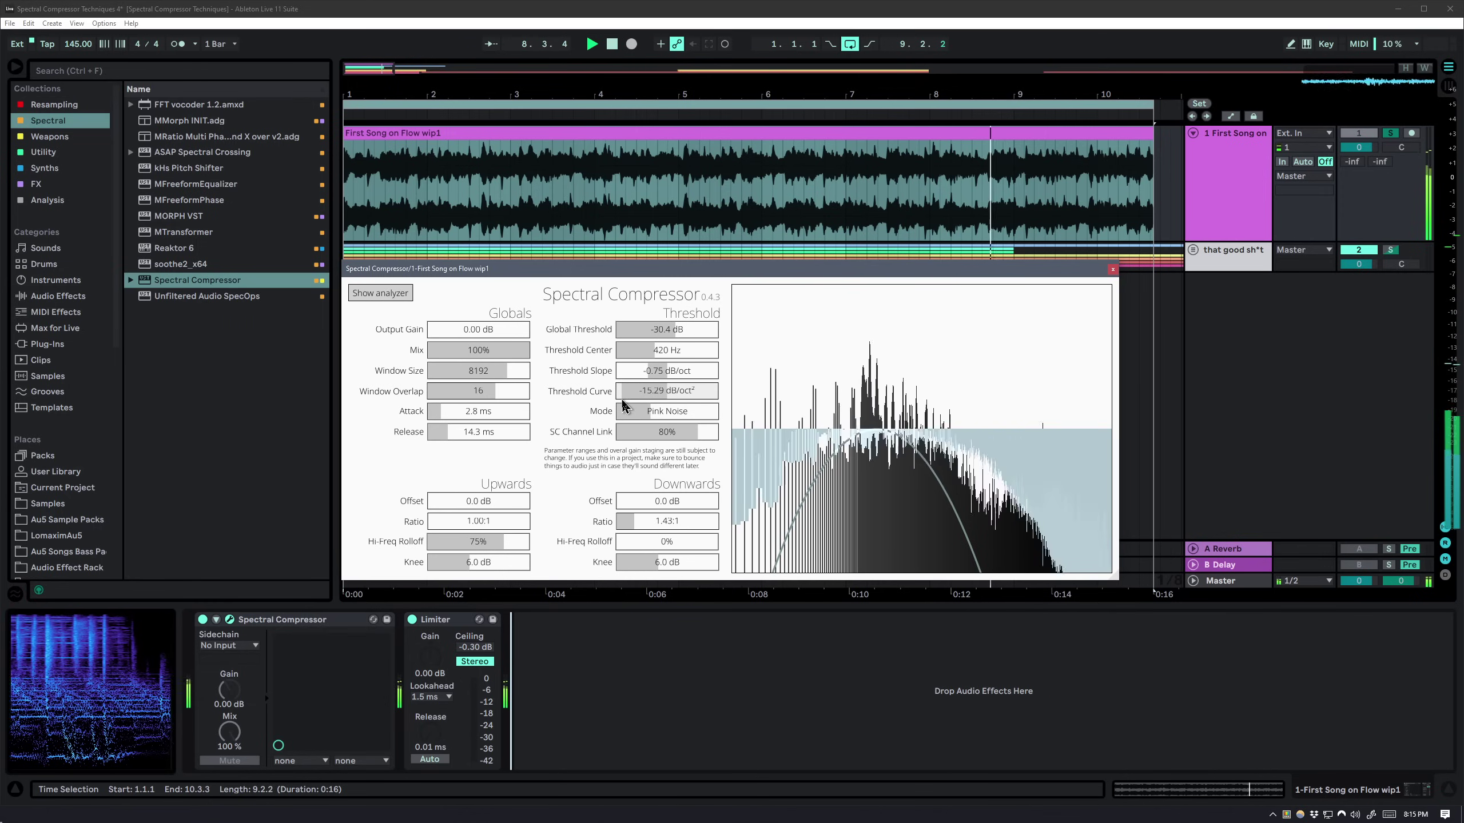
Settle Global Threshold at -49.3 dB, centre at 1.3 kHz, and Hi-Freq Rolloff at 0%
drag(661, 341, 694, 395)
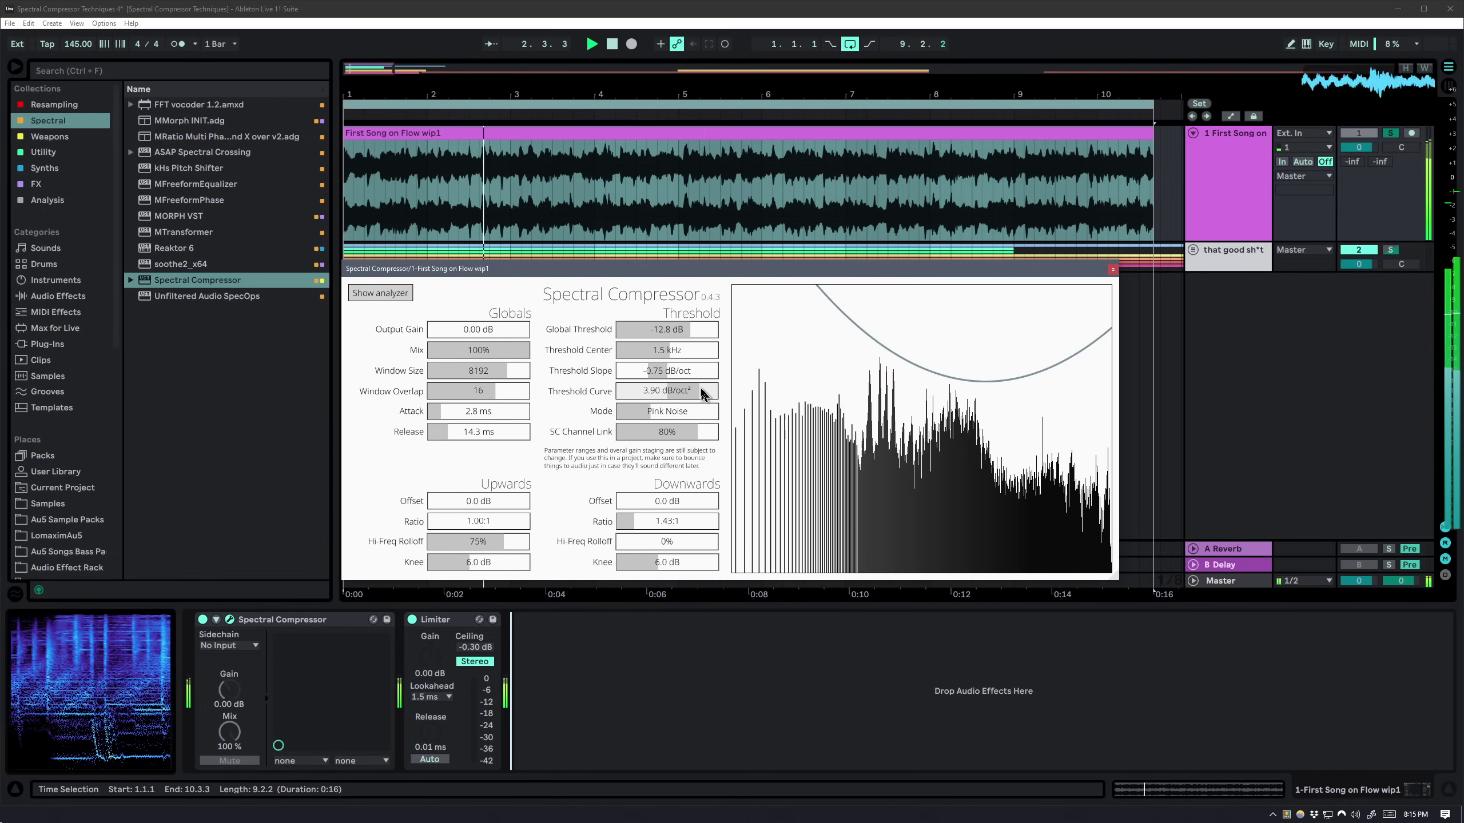
drag(675, 330, 662, 344)
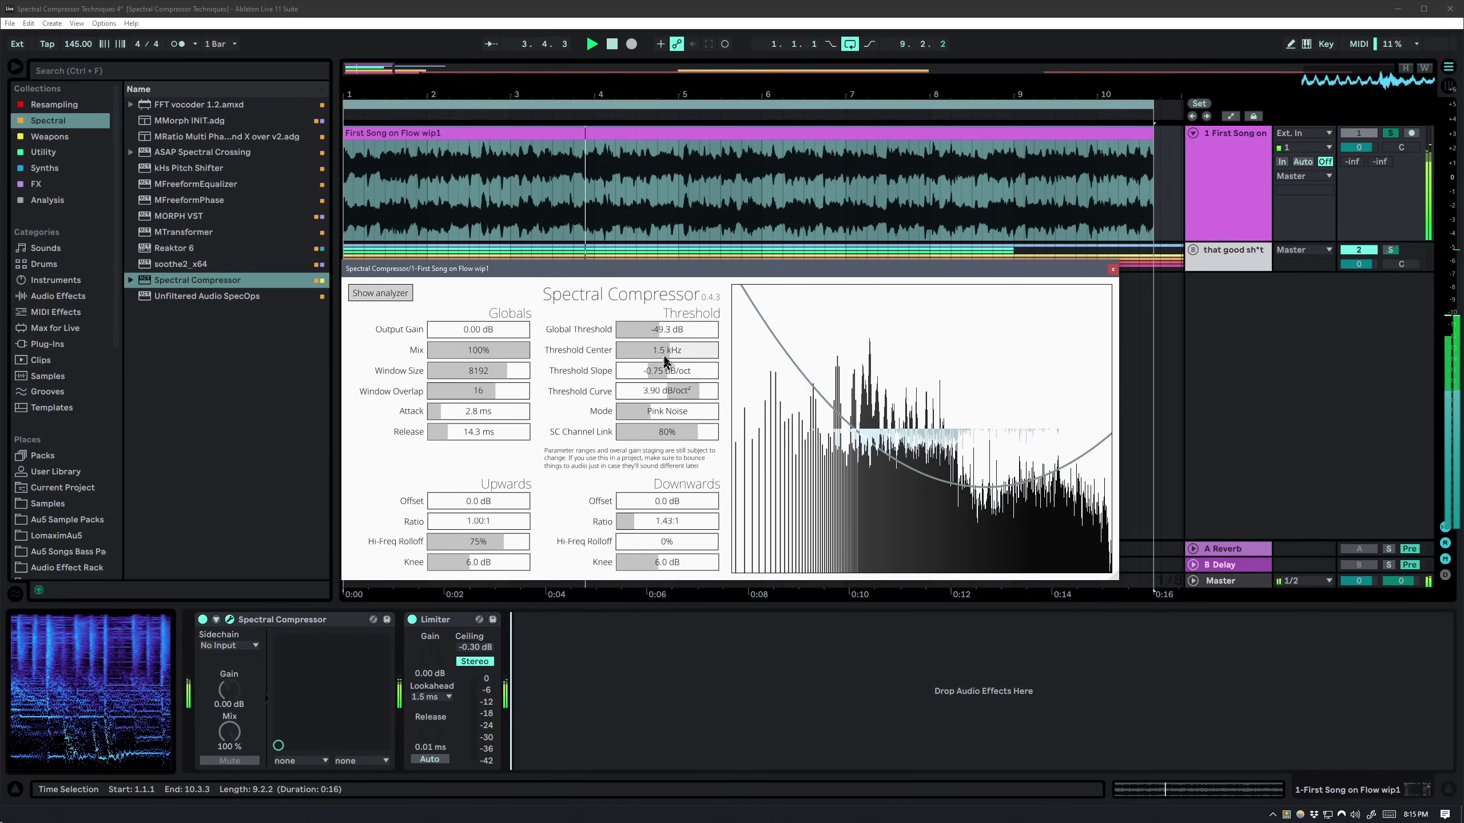
drag(678, 361, 648, 361)
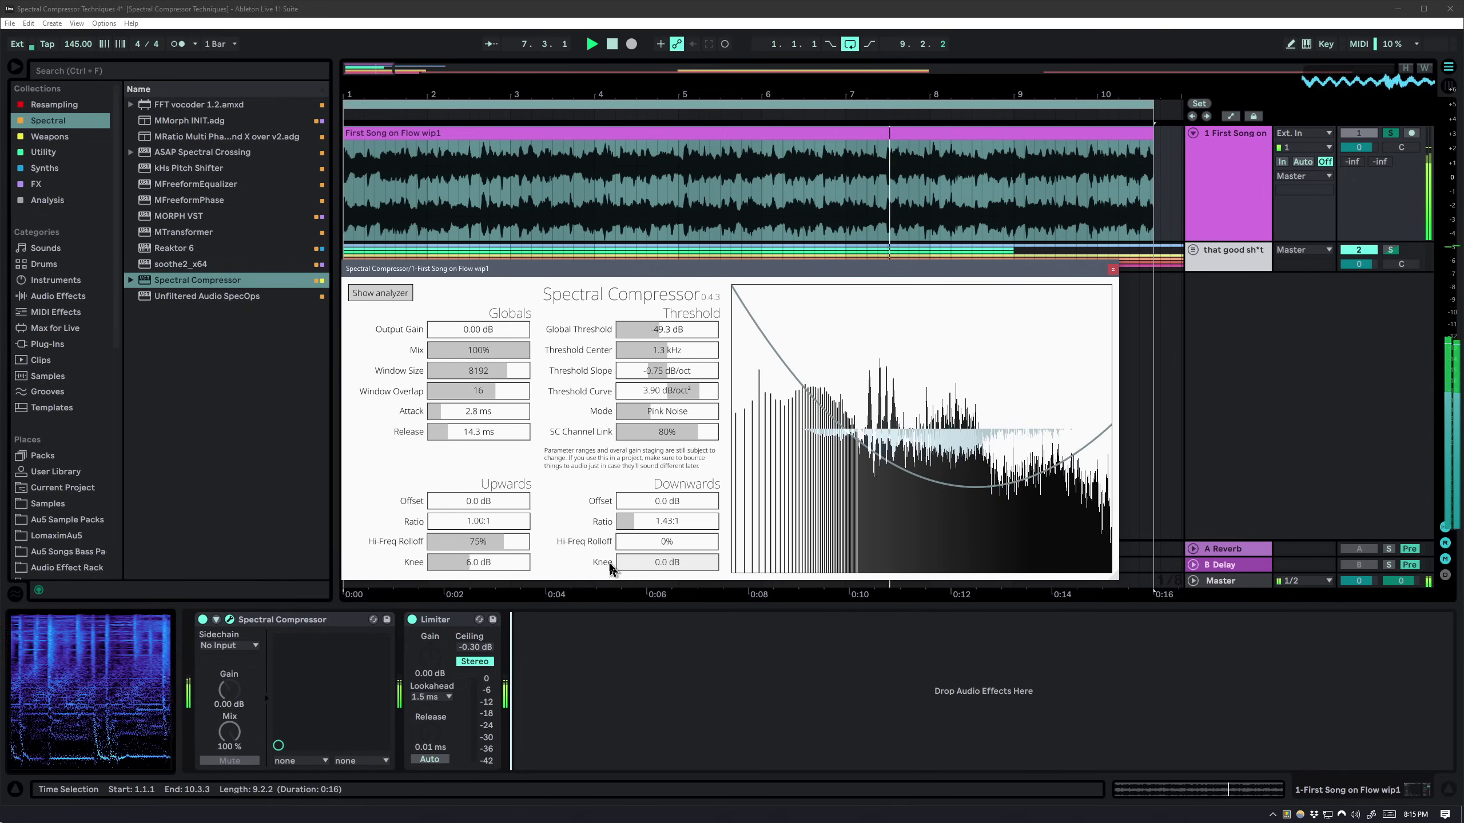
drag(647, 562, 724, 549)
double_click(667, 541)
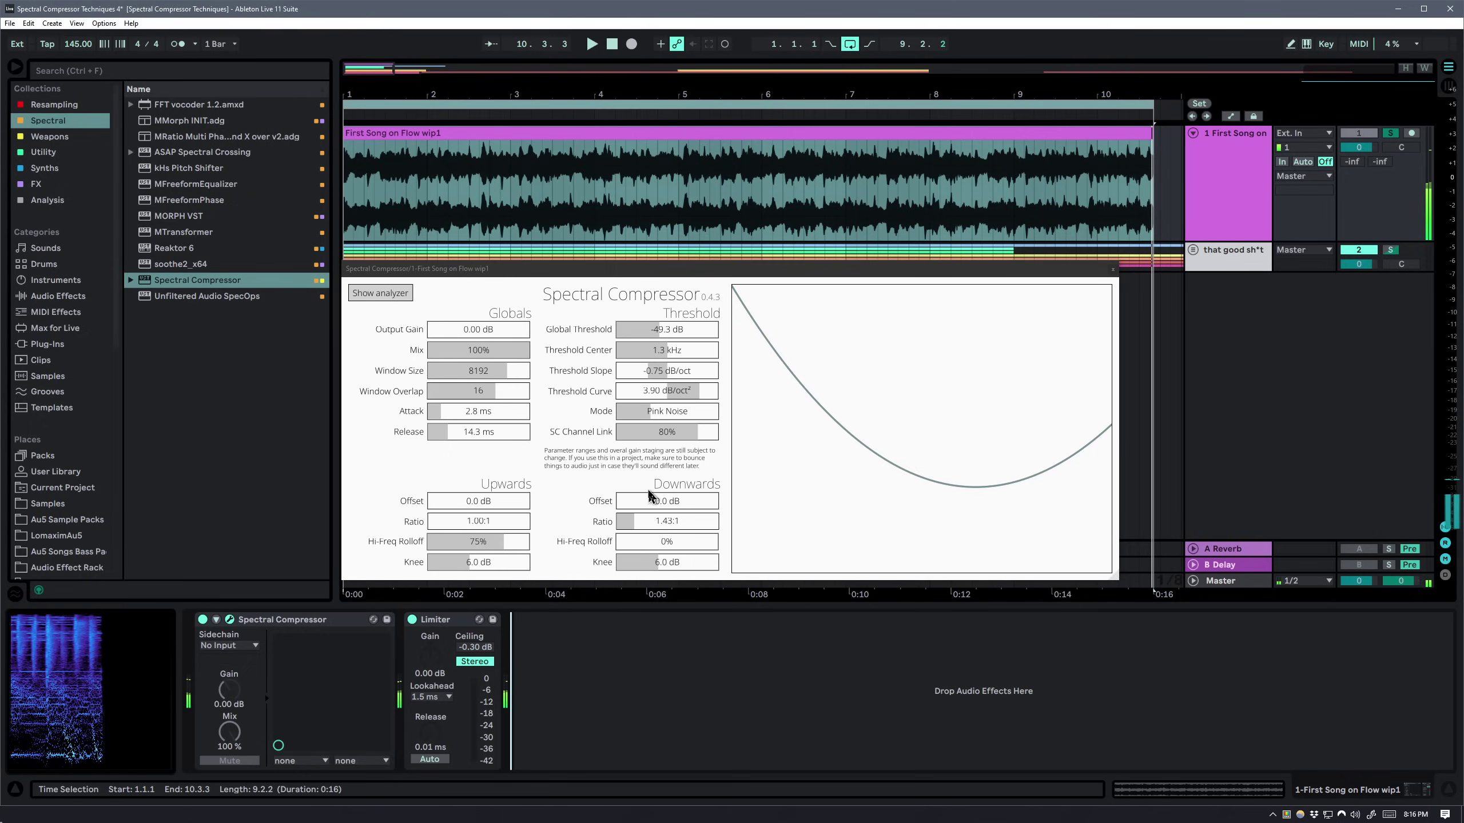
double_click(657, 542)
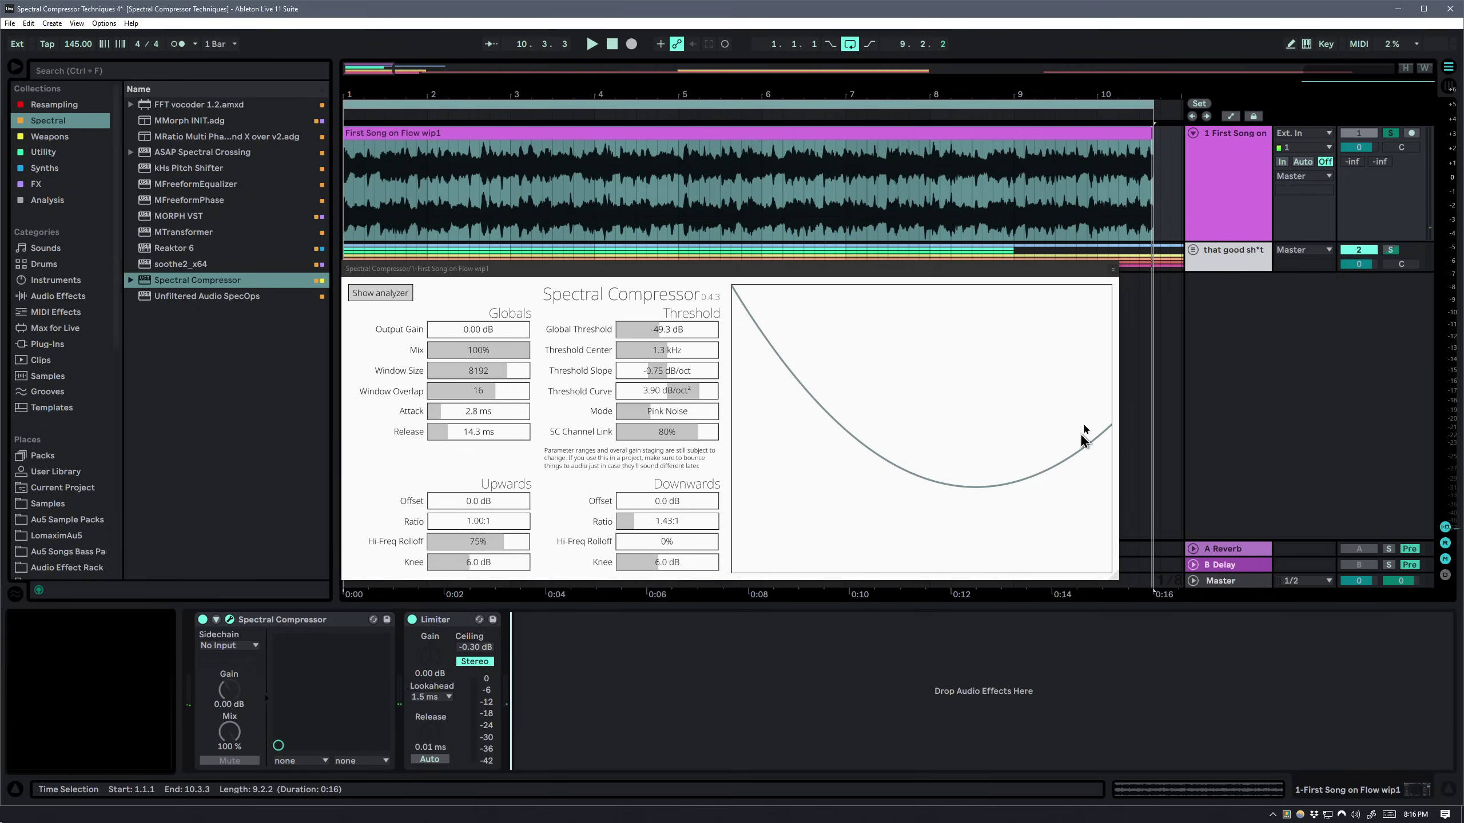
Close the compressor editor and load a fresh Spectral Compressor onto the Soothe track
click(1112, 269)
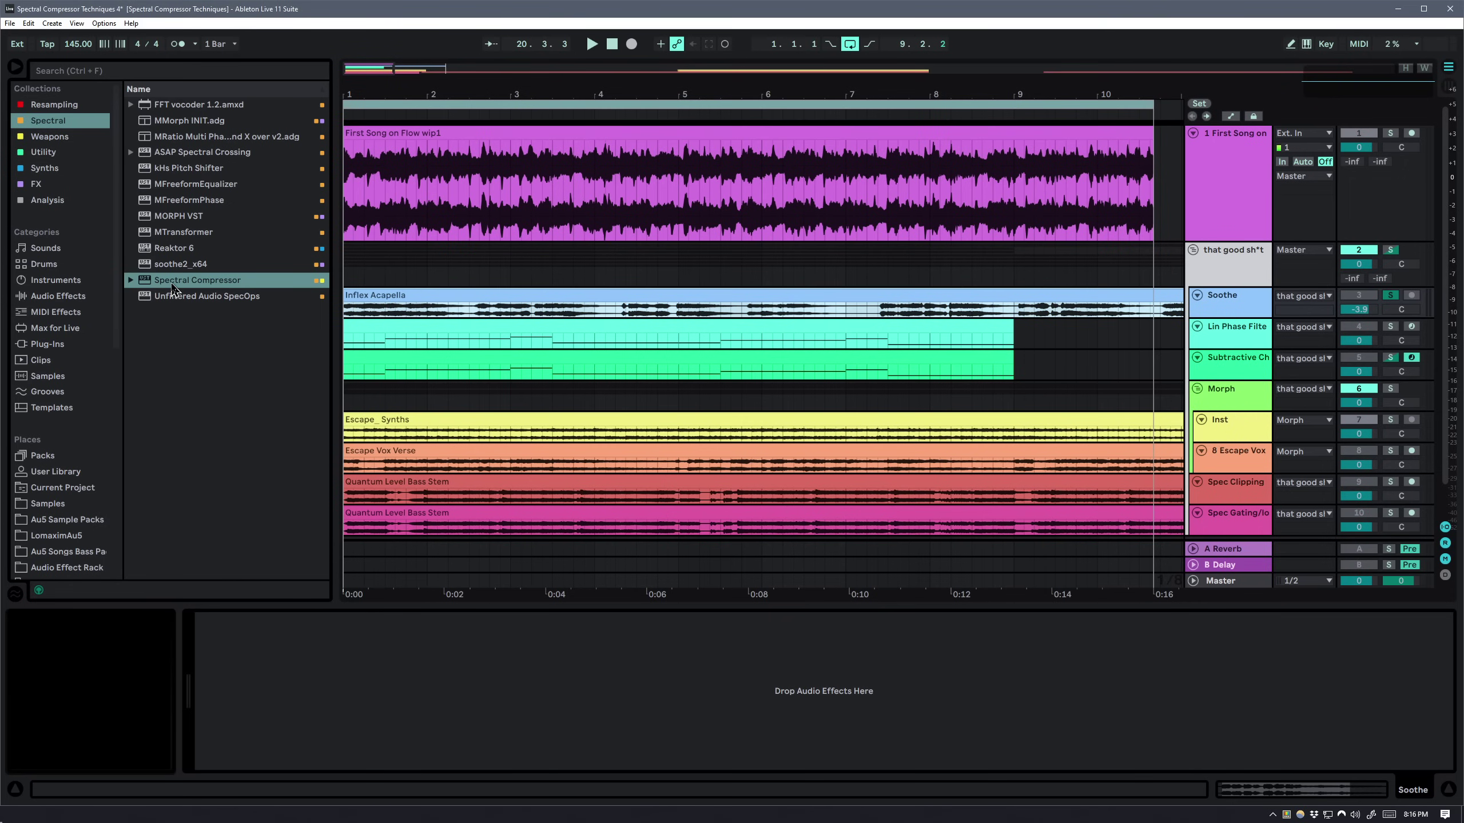
key(space)
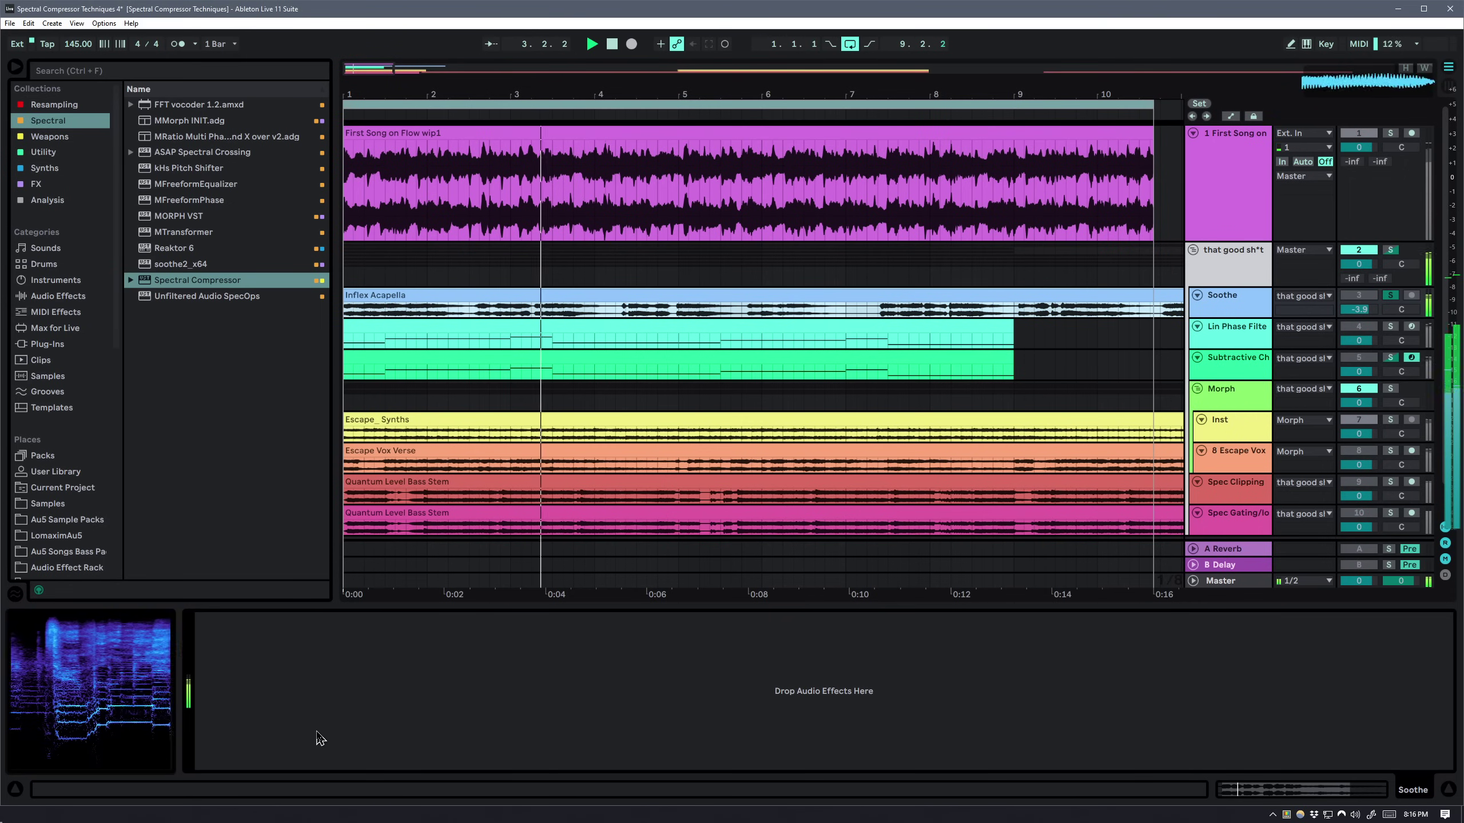
mouse_move(155, 643)
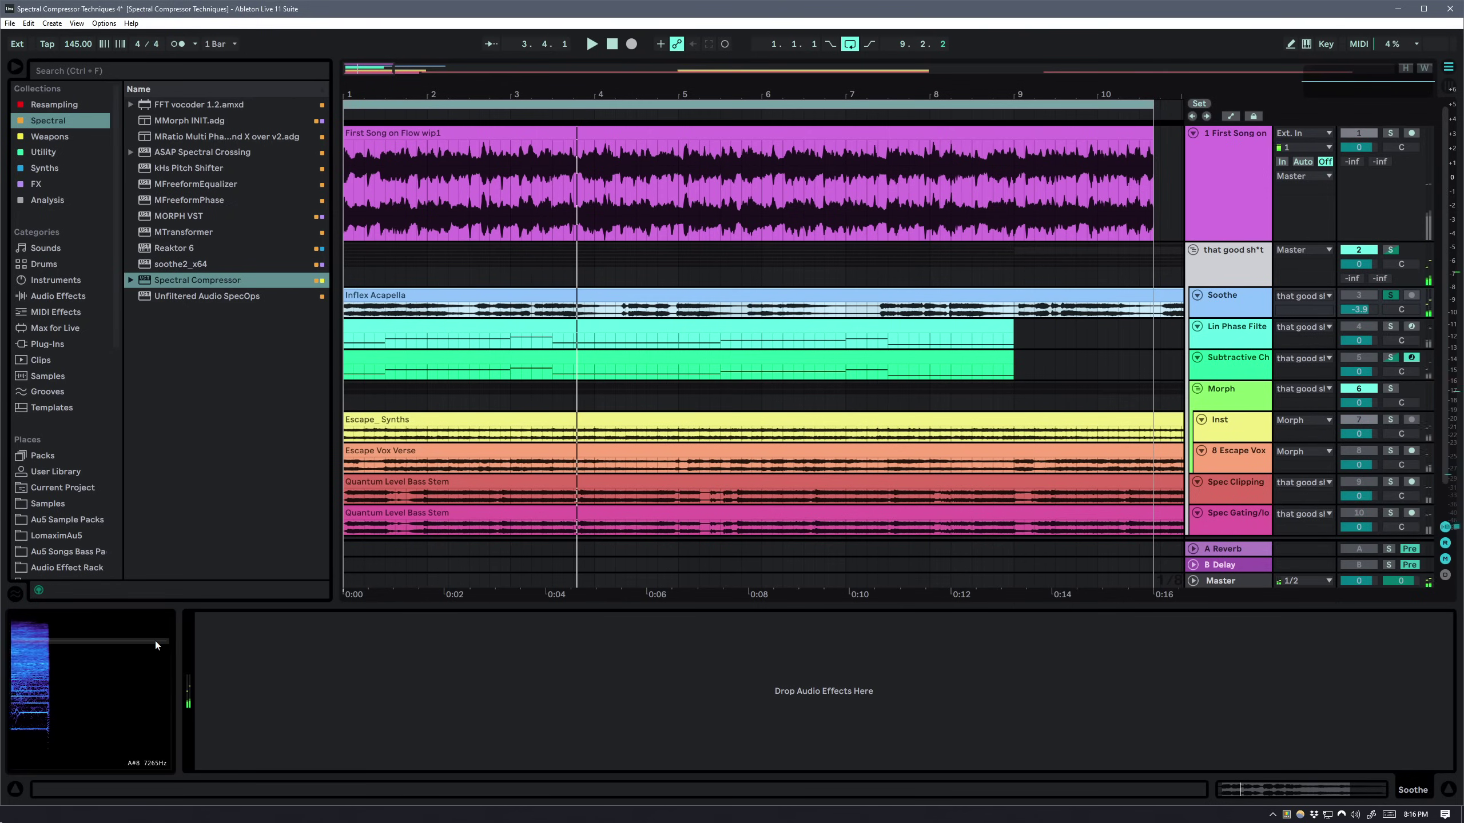
drag(182, 286, 303, 719)
Set Downwards Ratio to 3.13:1 and bend the threshold into a steep U-curve centred higher
click(763, 760)
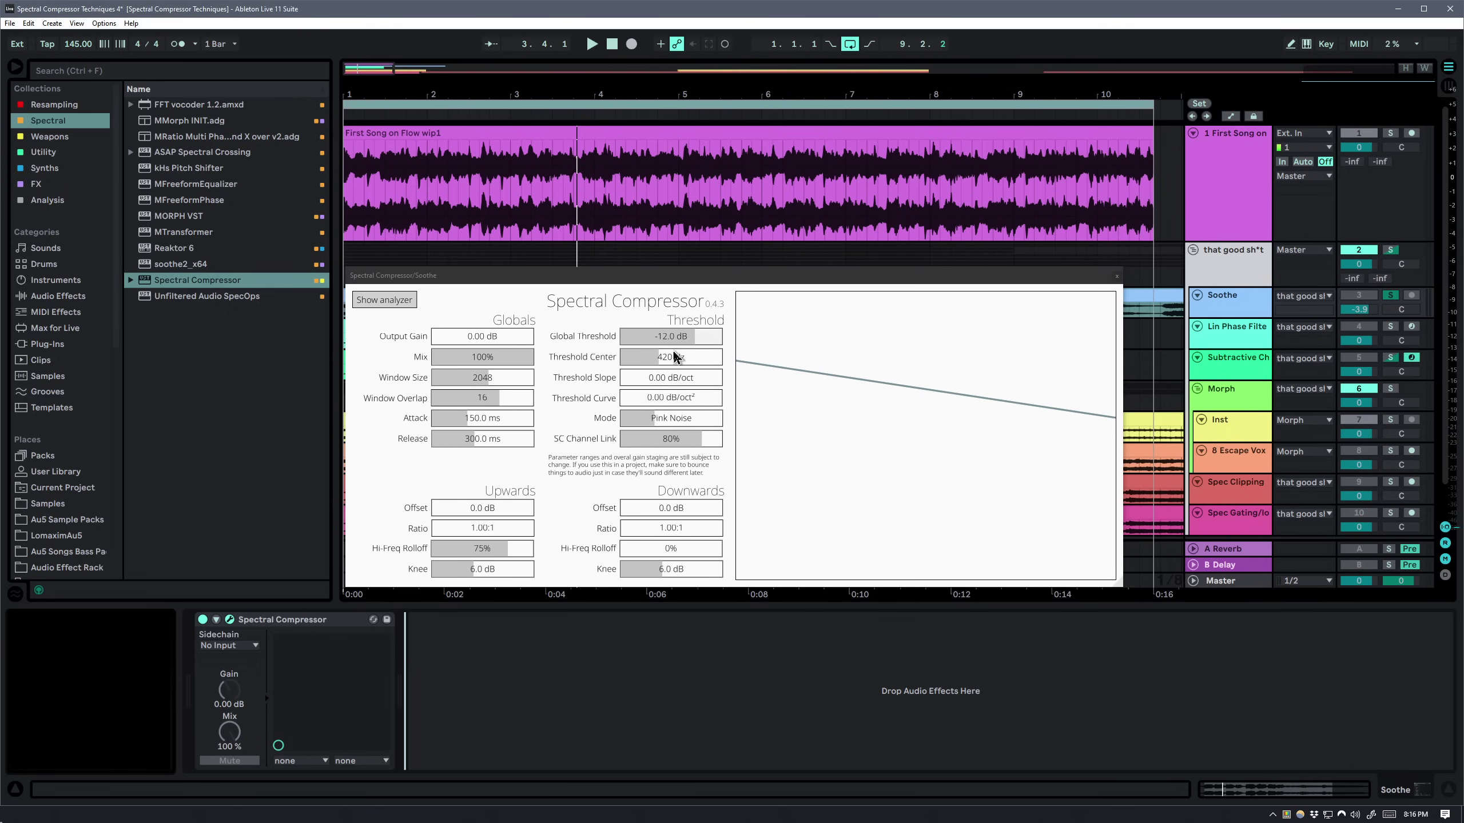
key(space)
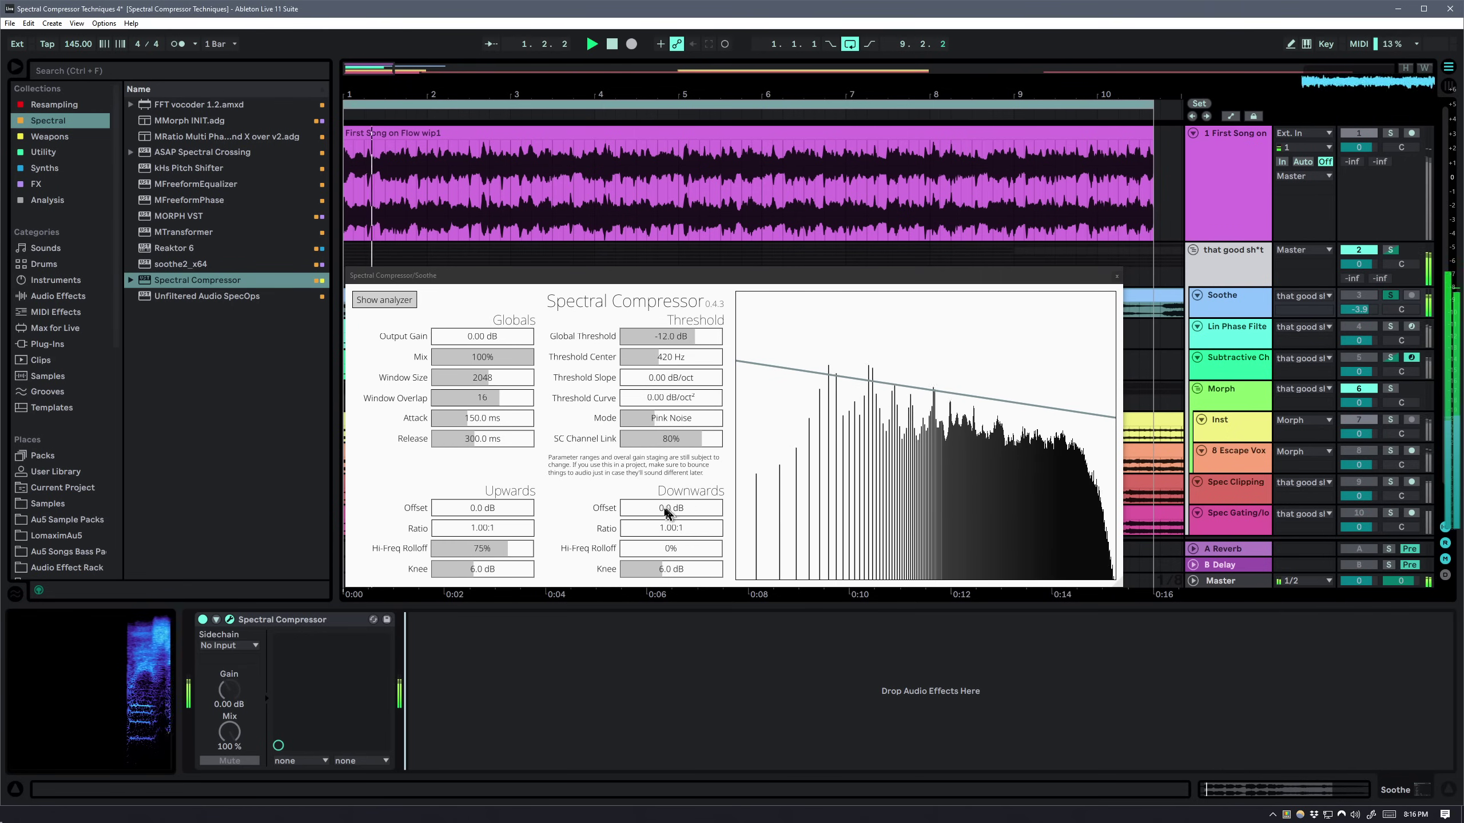
click(630, 532)
drag(630, 536, 649, 540)
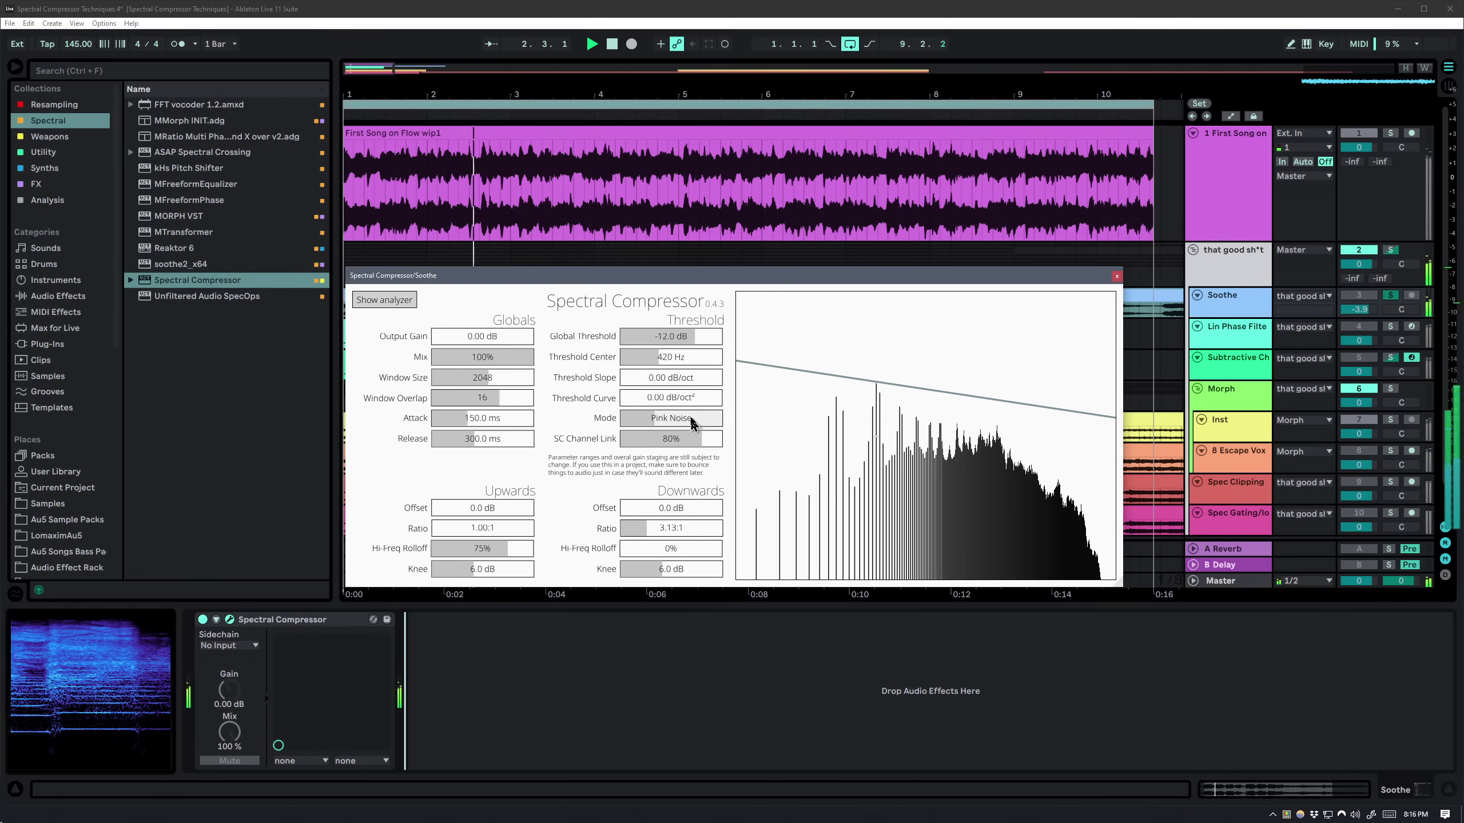
drag(678, 403, 714, 407)
drag(658, 361, 689, 346)
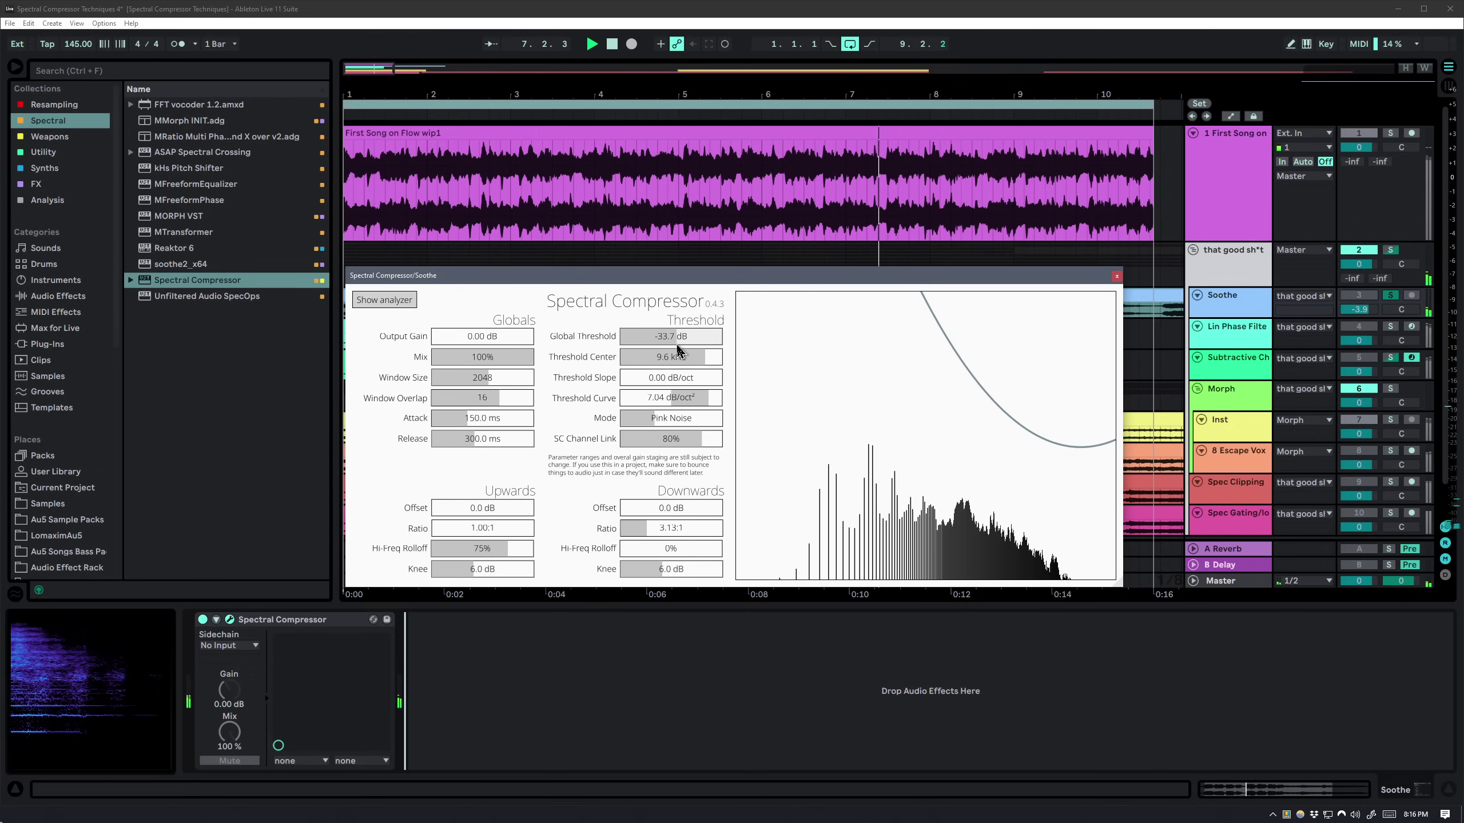
Shorten the attack, set Global Threshold to -39.3 dB and Threshold Center to 8.6 kHz
scroll(676, 345, down, 2)
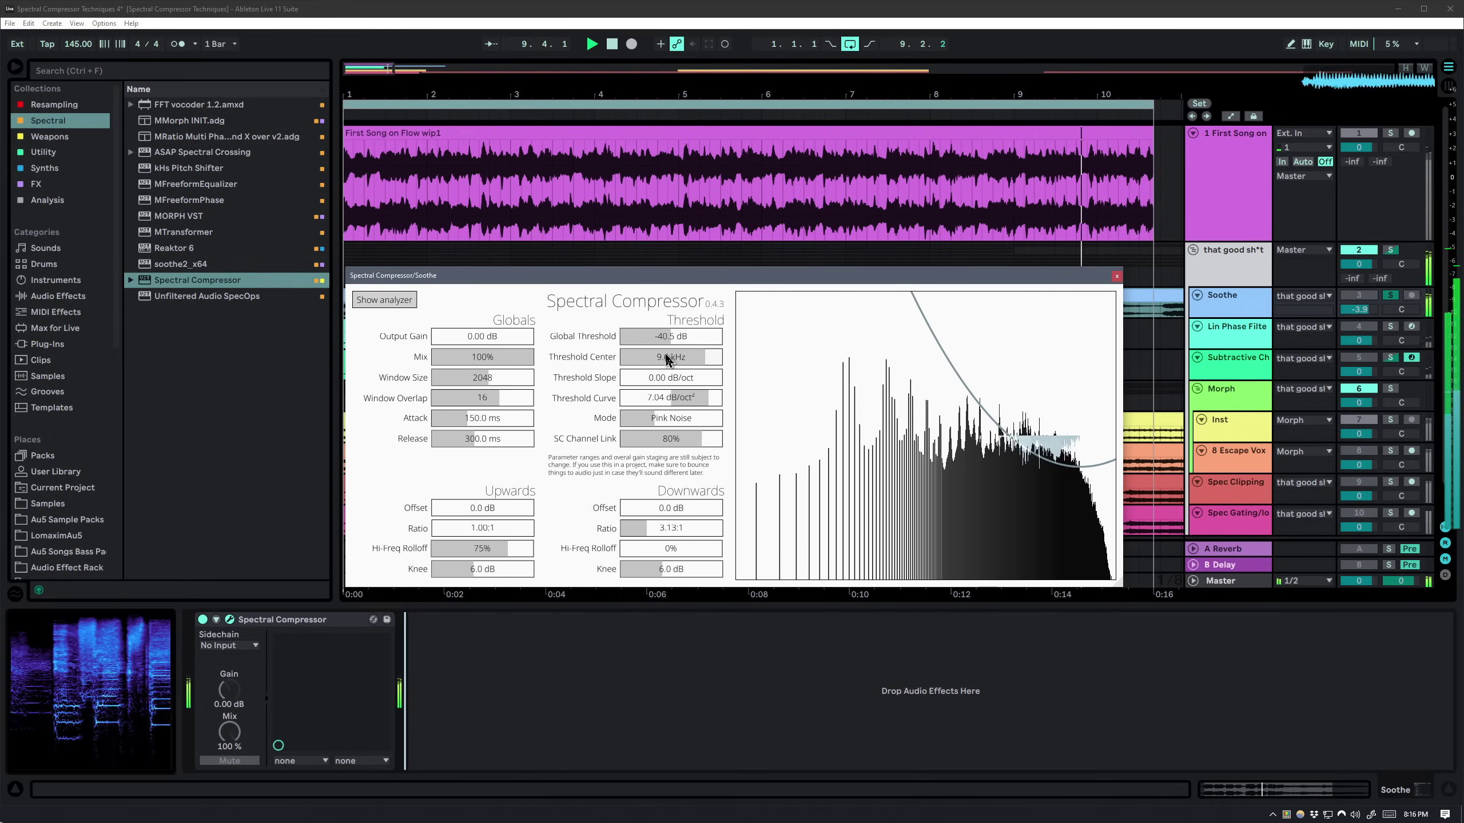
drag(465, 427, 444, 440)
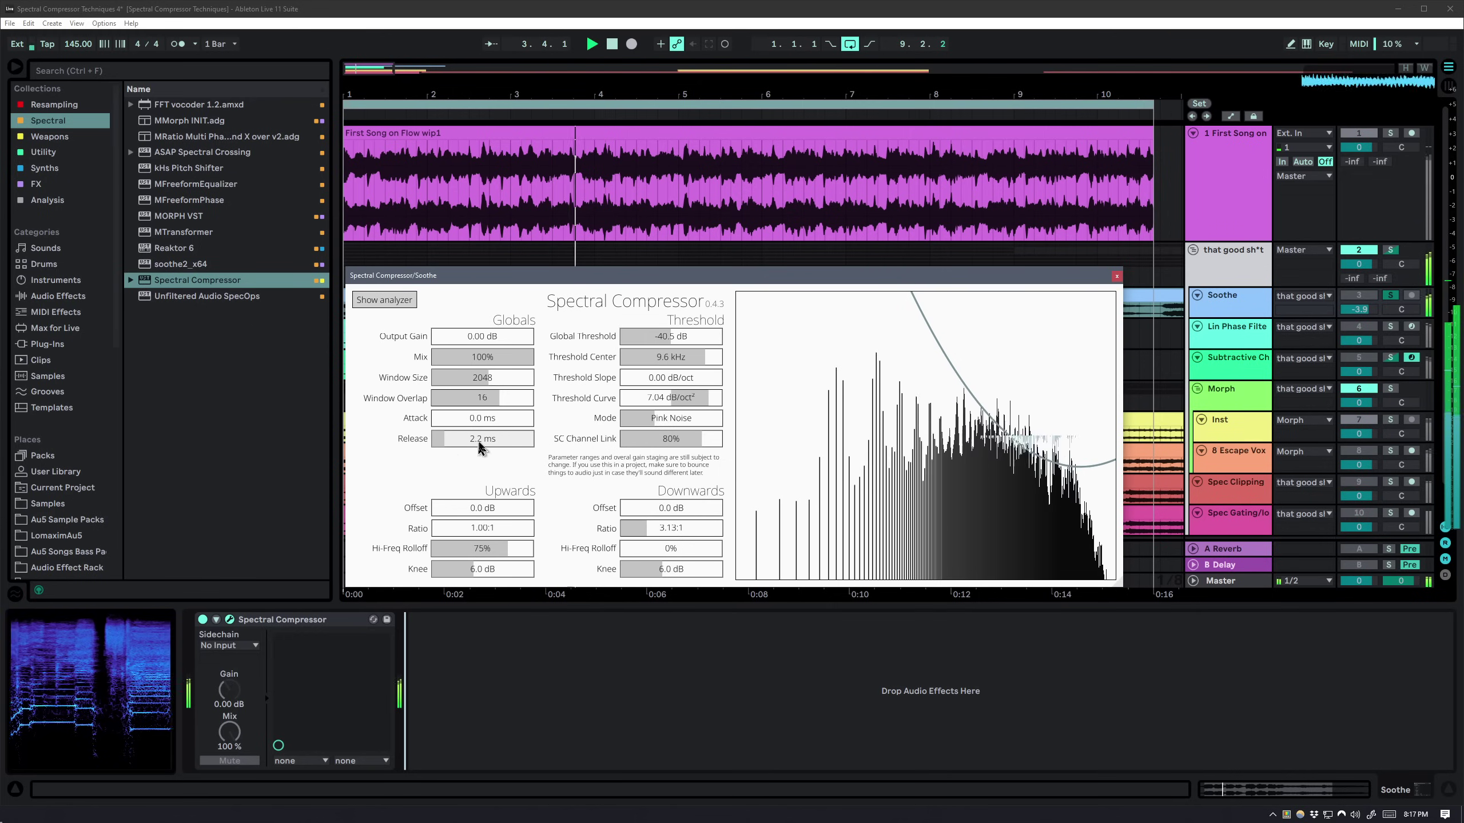
drag(680, 344, 669, 342)
drag(741, 275, 726, 376)
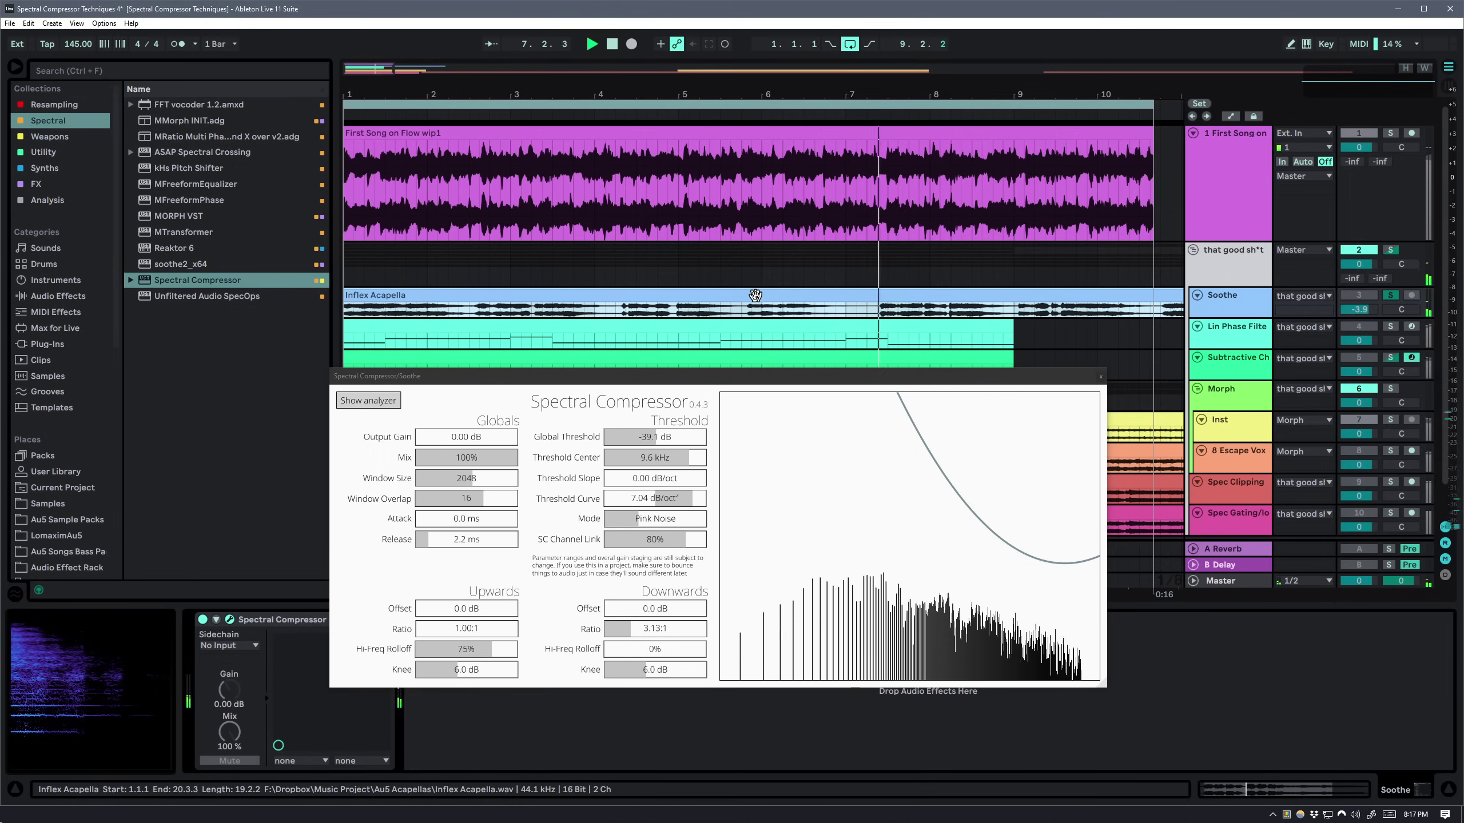
drag(690, 458, 658, 478)
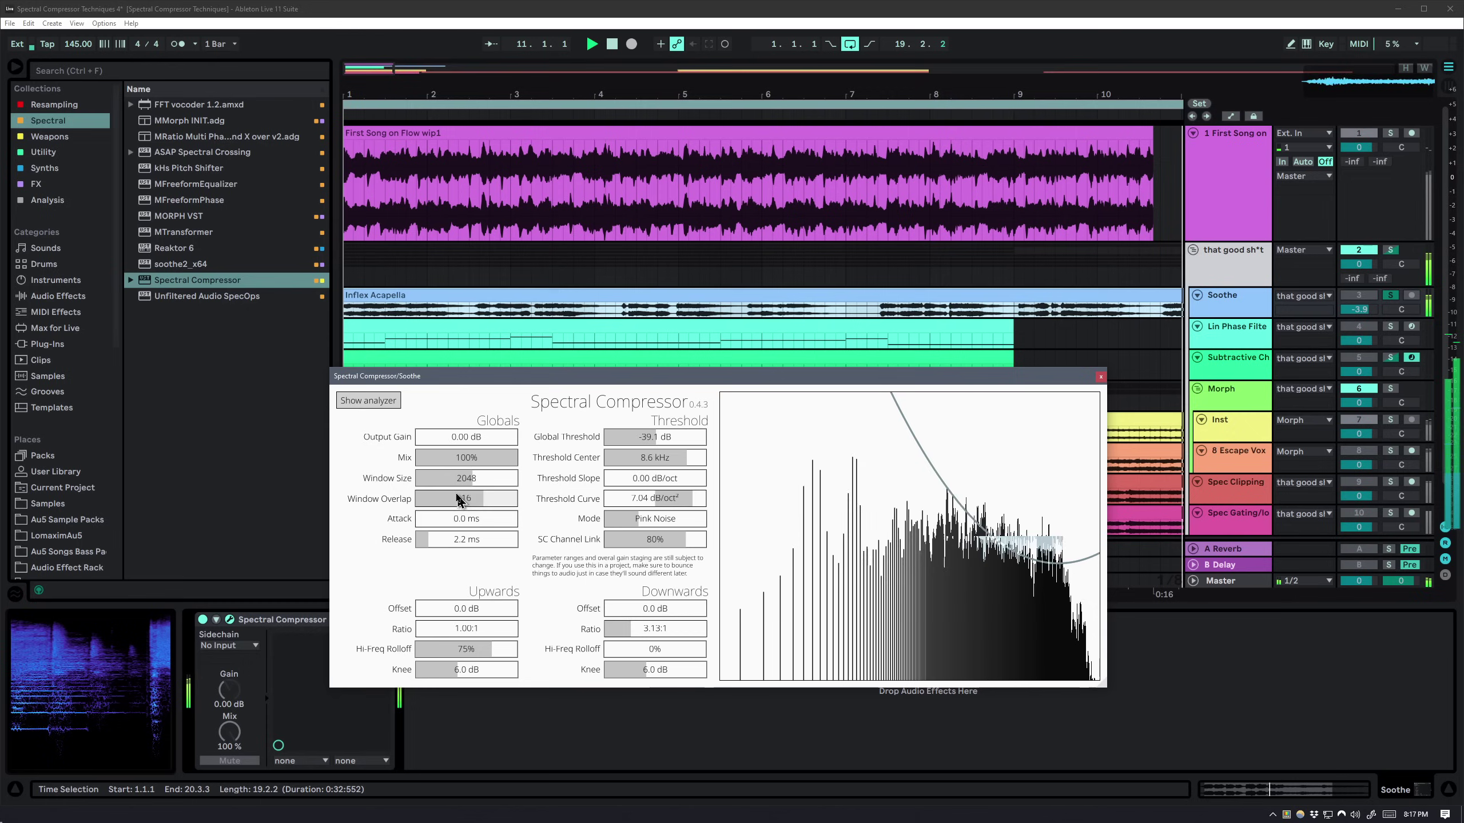
click(563, 750)
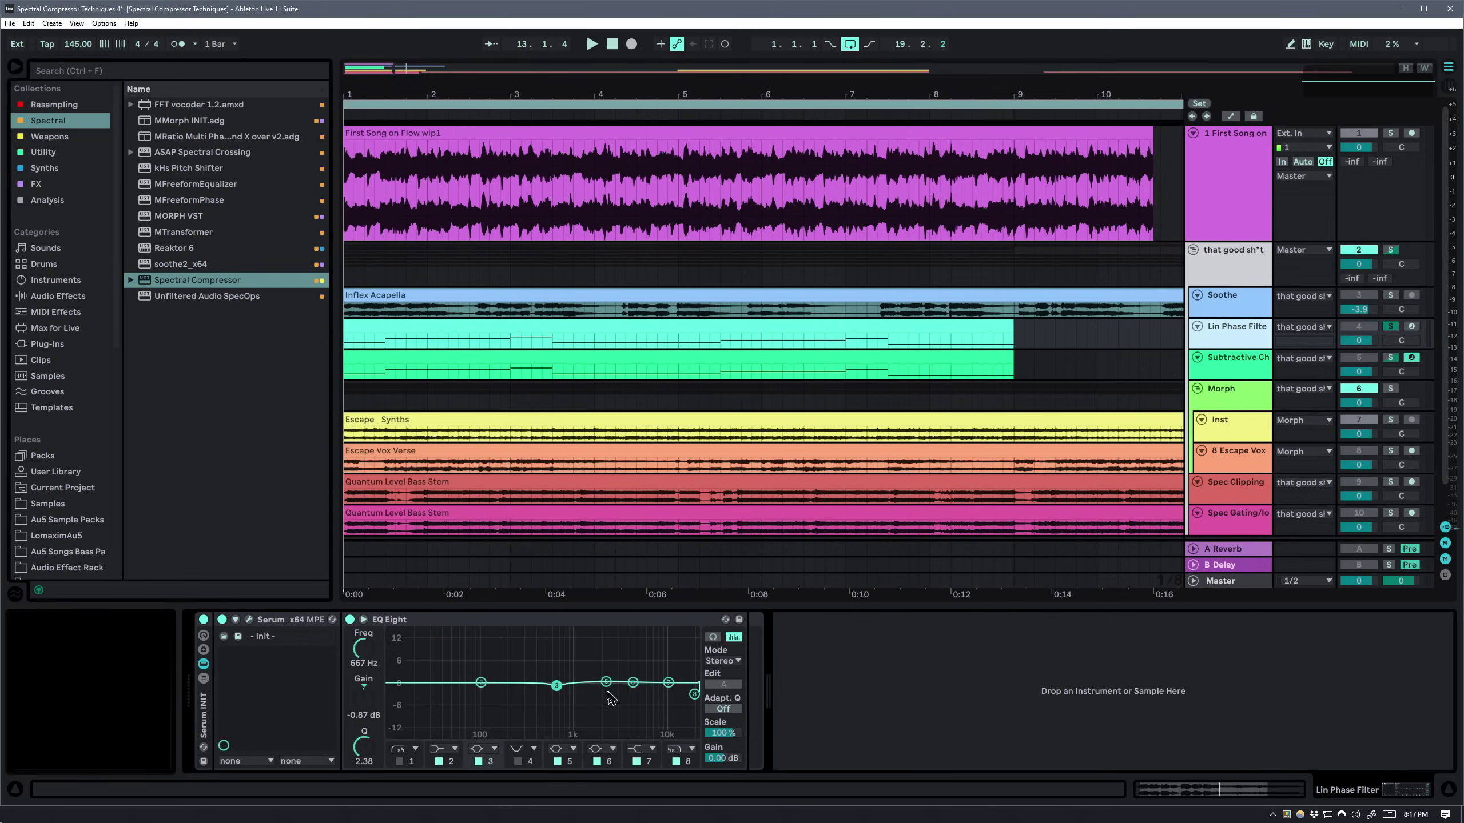
Heighten the Lin Phase Filter track, show automation lanes, select EQ Eight, and play with a larger spectrum view
drag(1216, 357, 1214, 378)
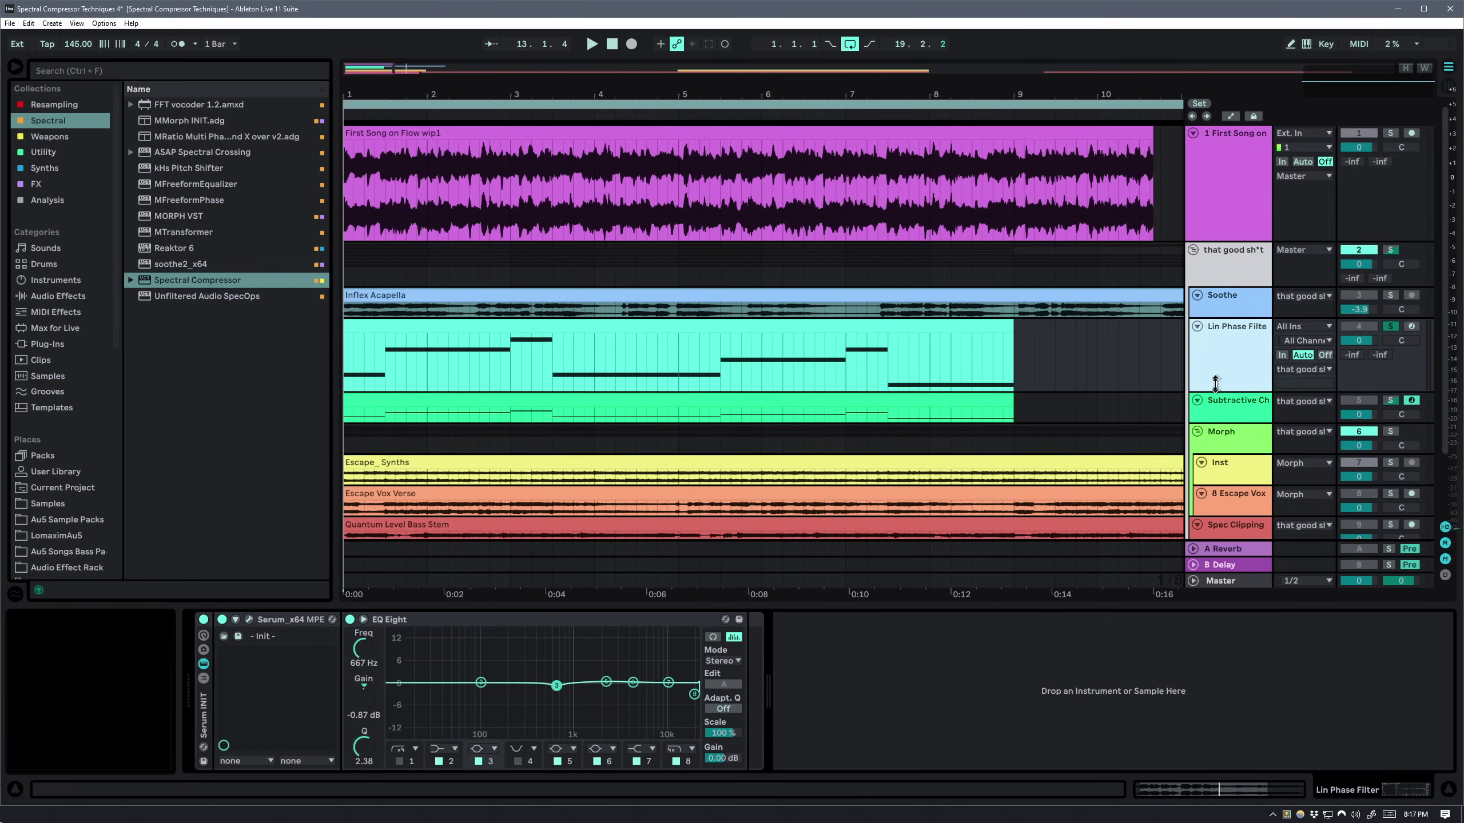
key(a)
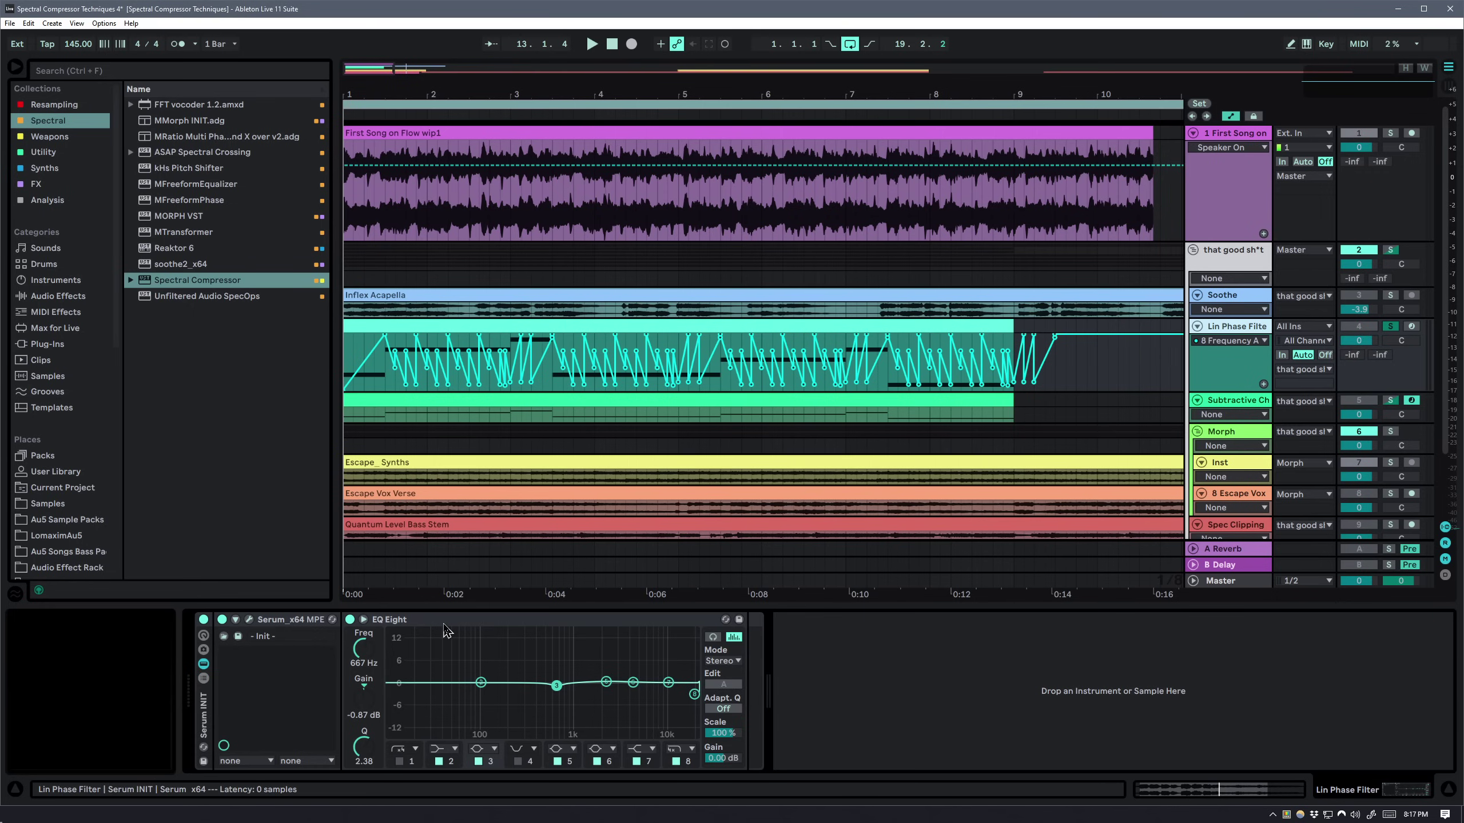
click(445, 630)
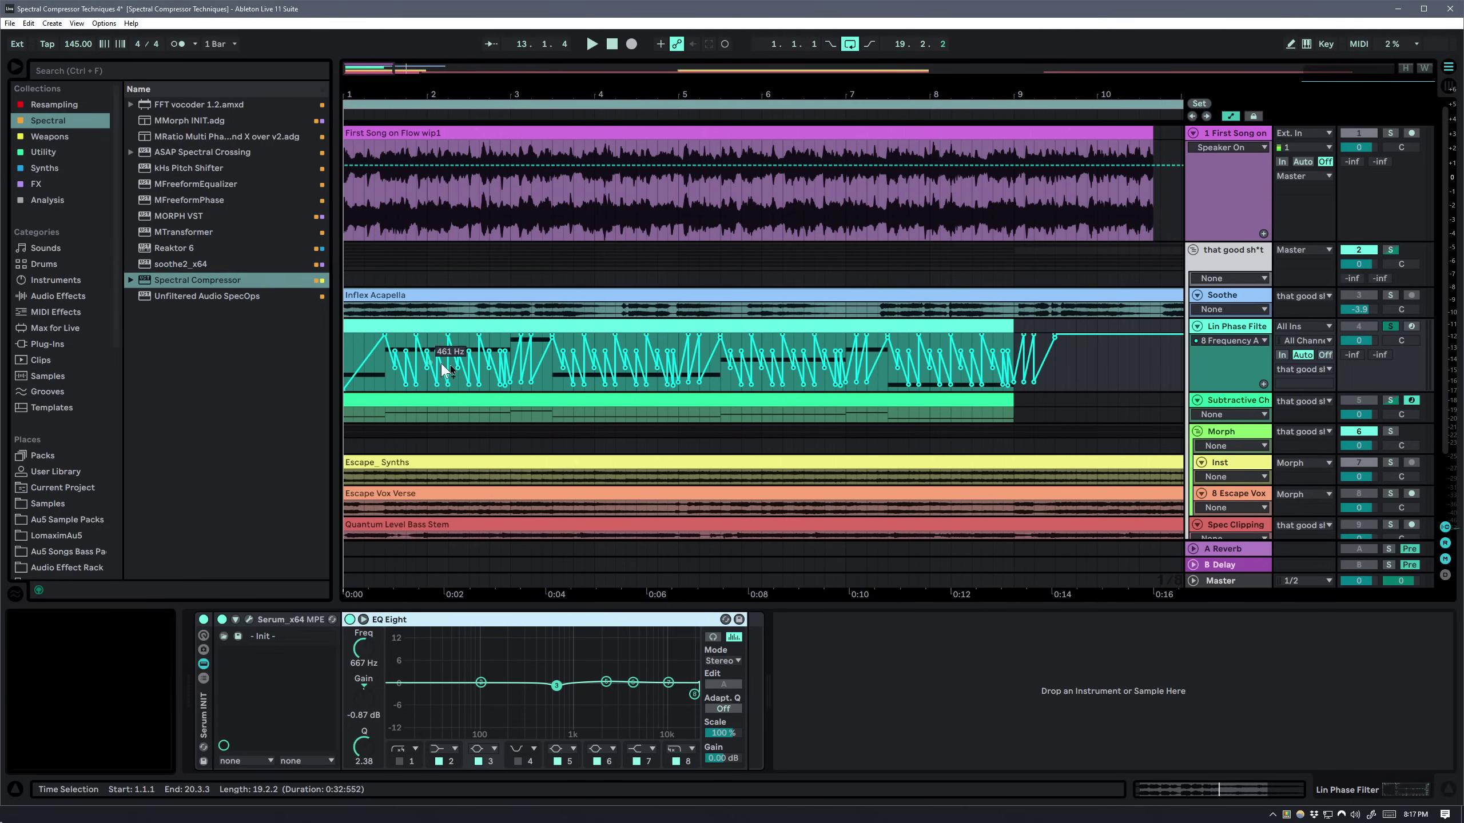
key(space)
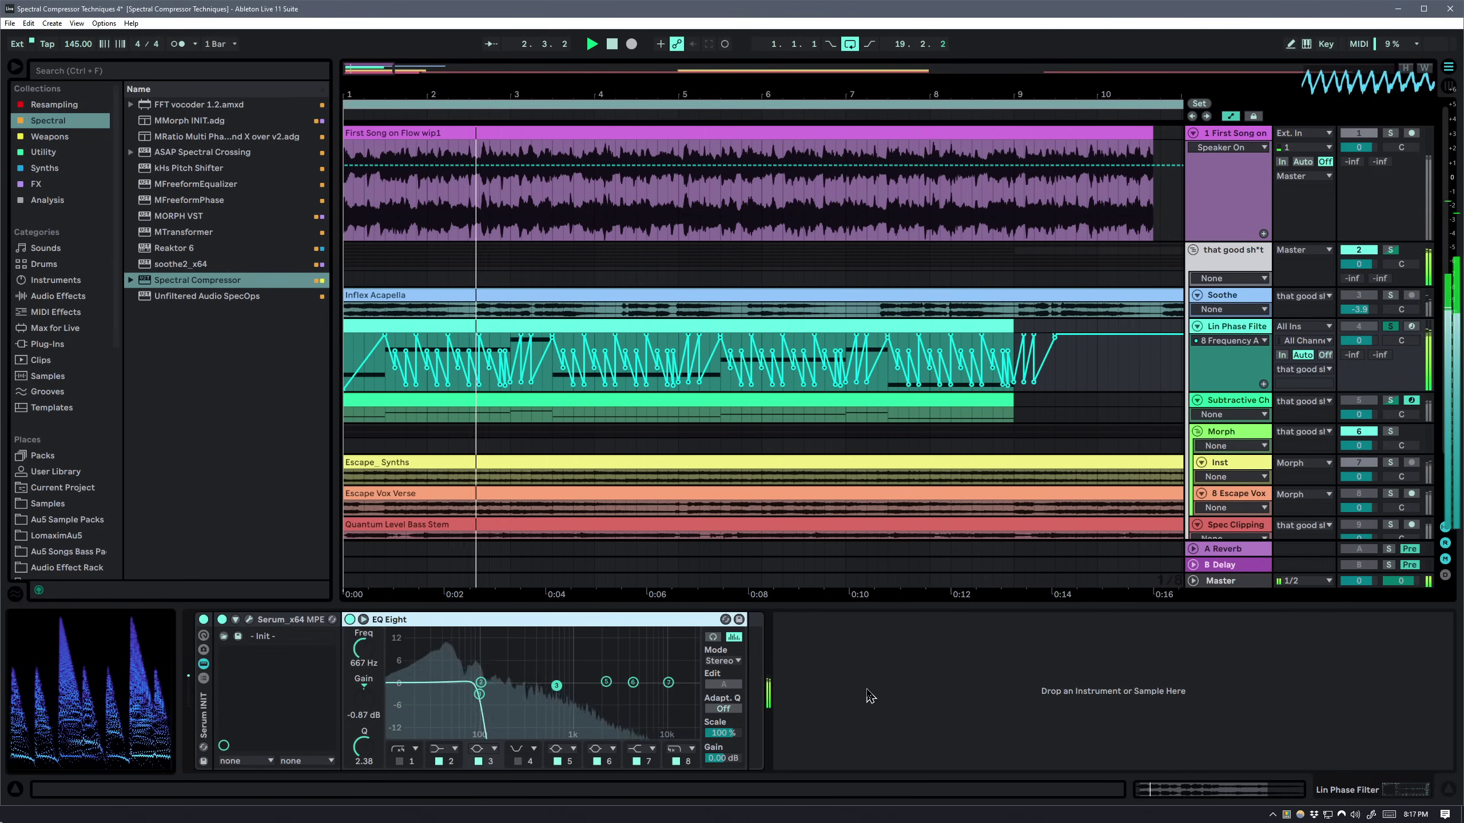
drag(133, 613, 134, 418)
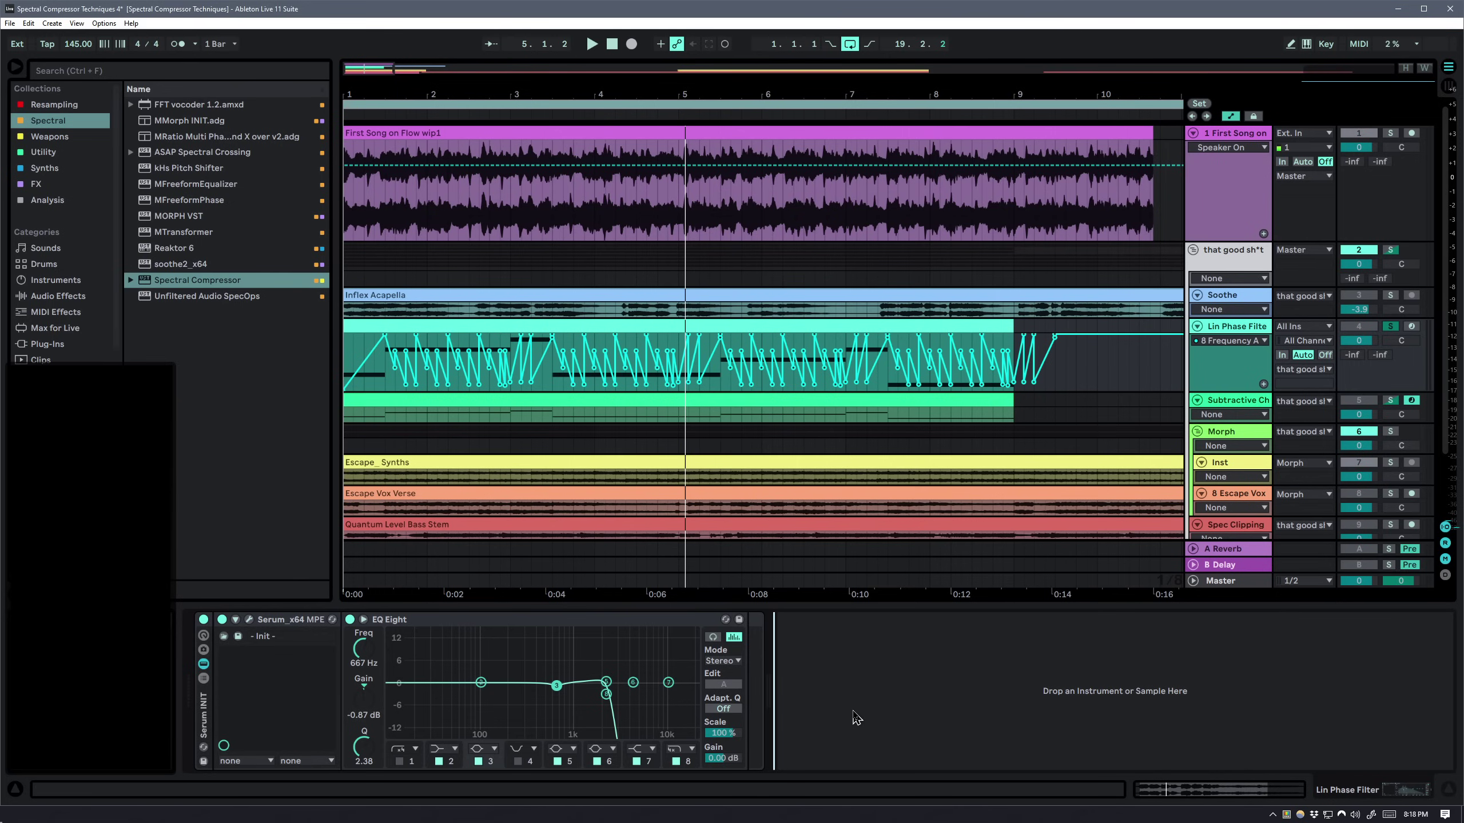
Group EQ Eight into an Audio Effect Rack and add Spectral Compressor as a parallel chain
key(space)
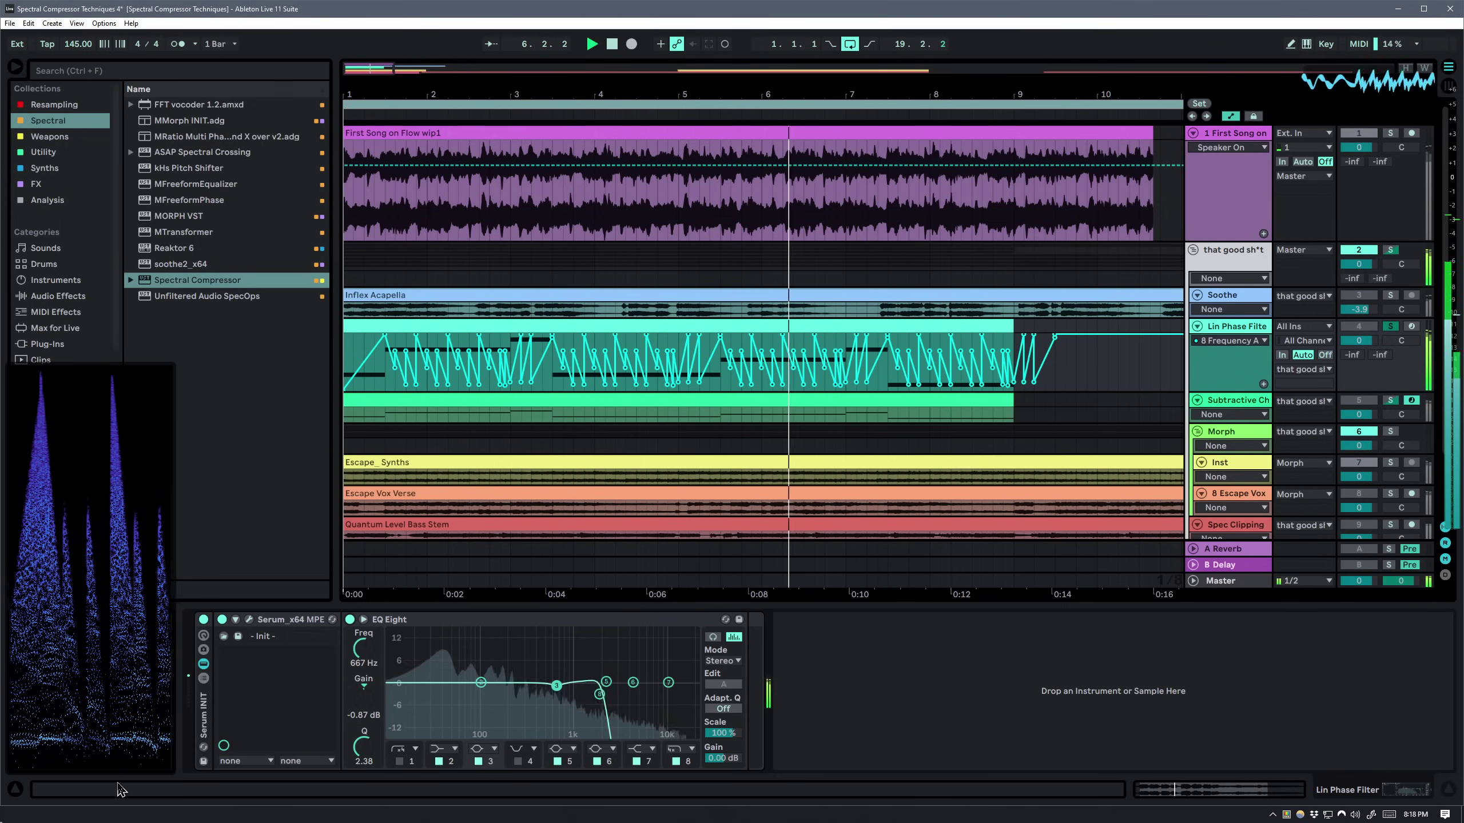
key(space)
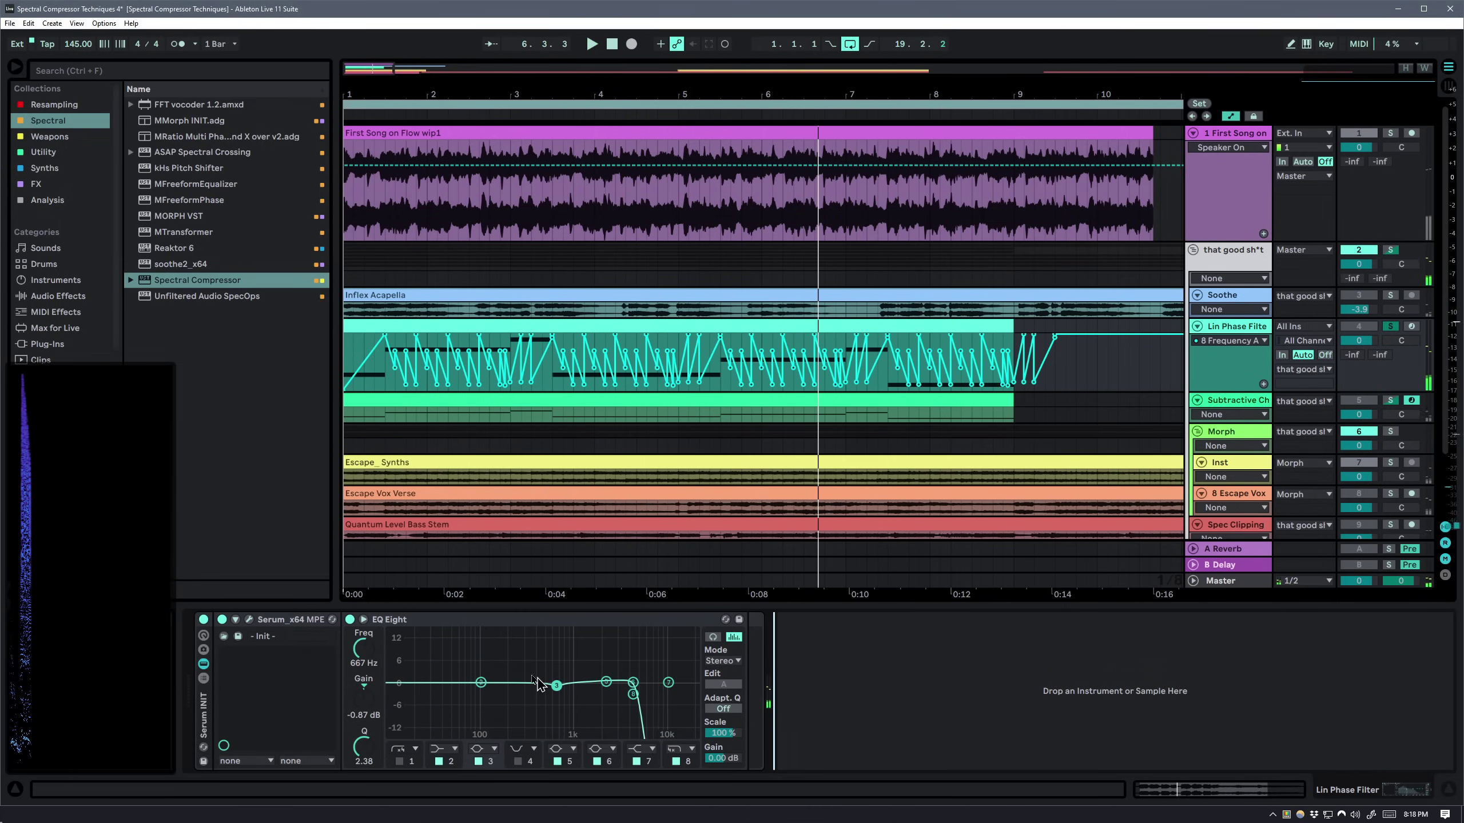
click(480, 621)
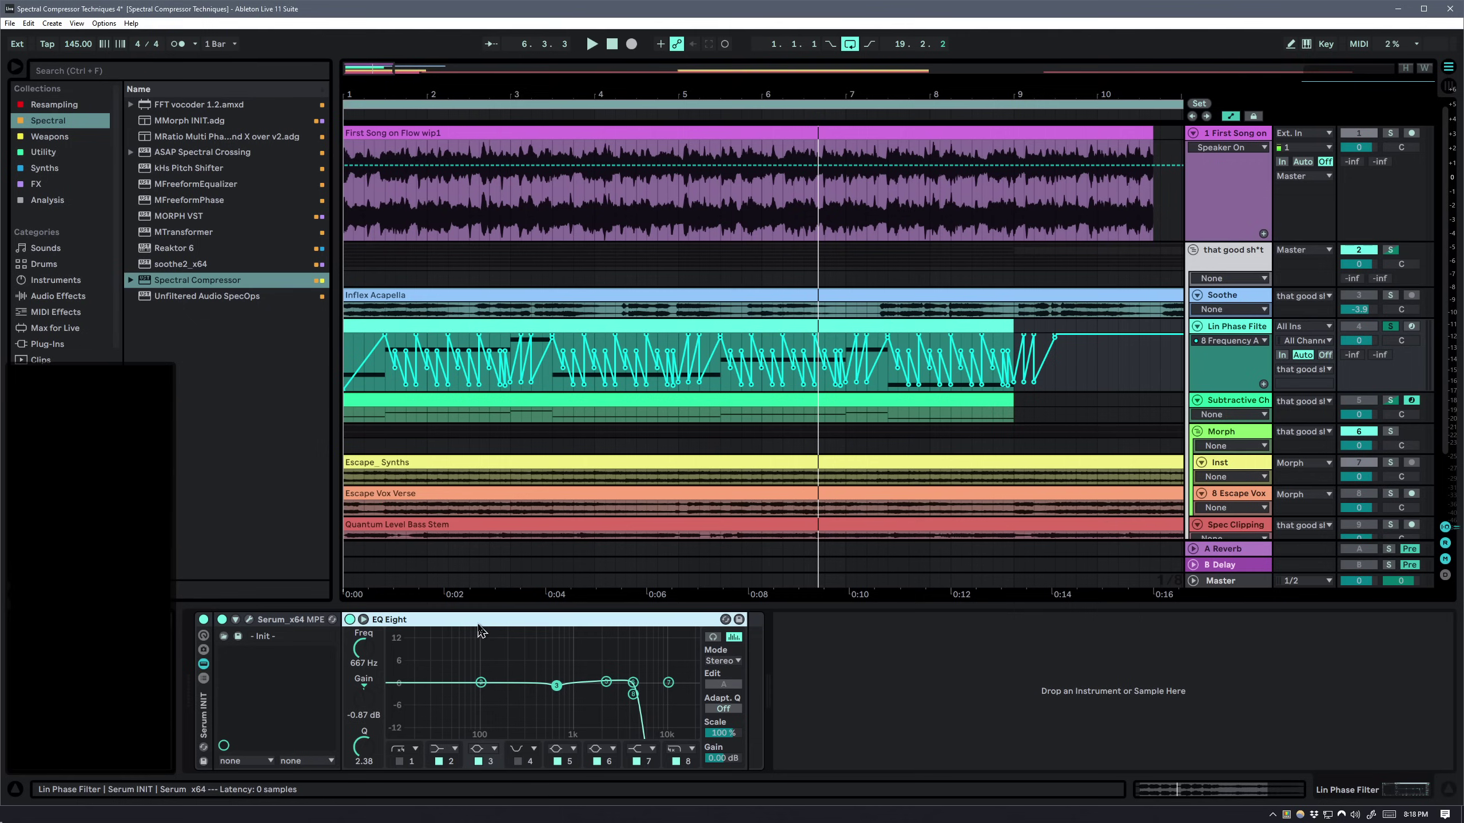
key(ctrl+g)
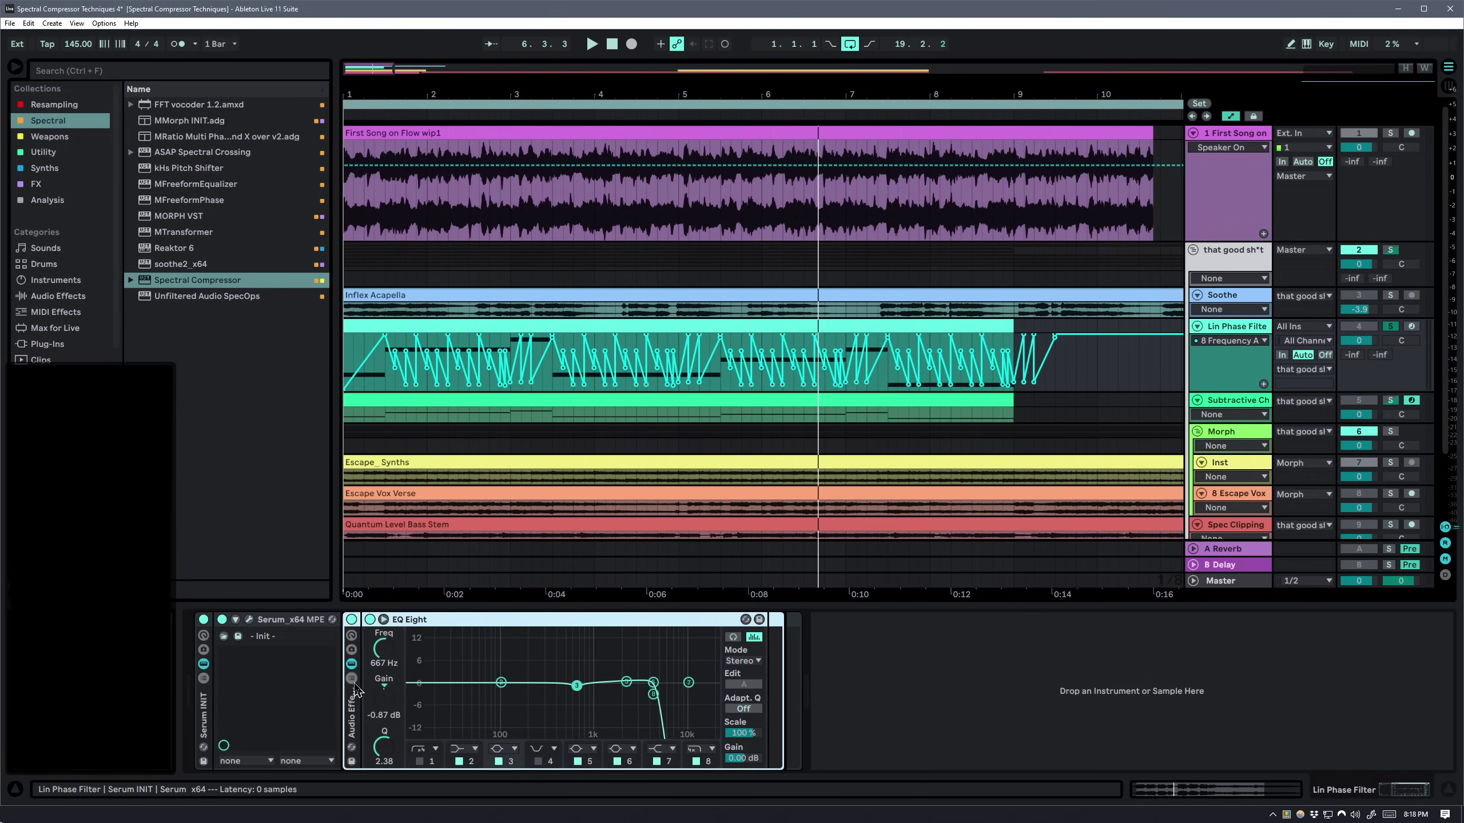
click(352, 680)
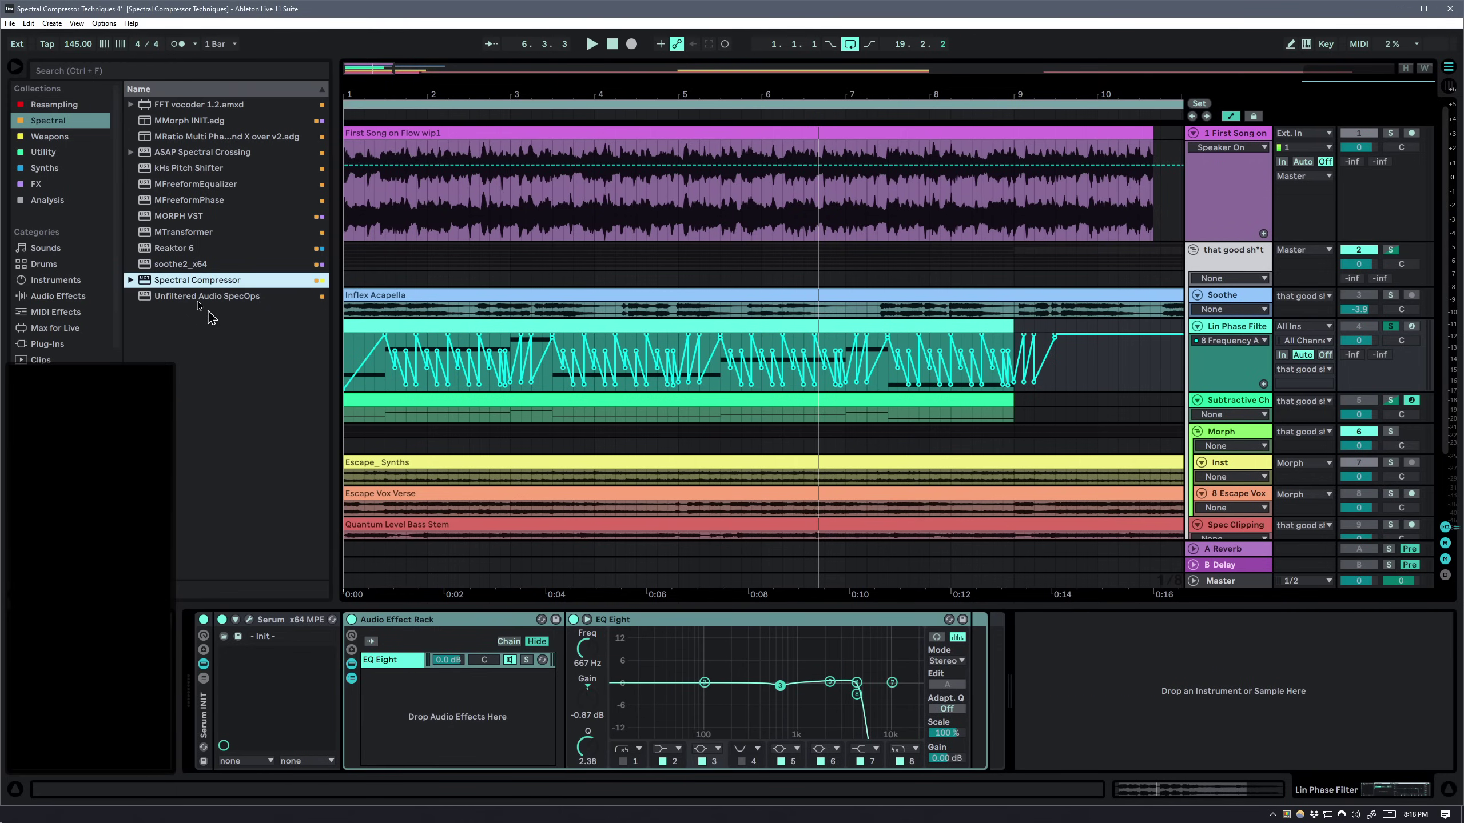
drag(435, 728, 438, 724)
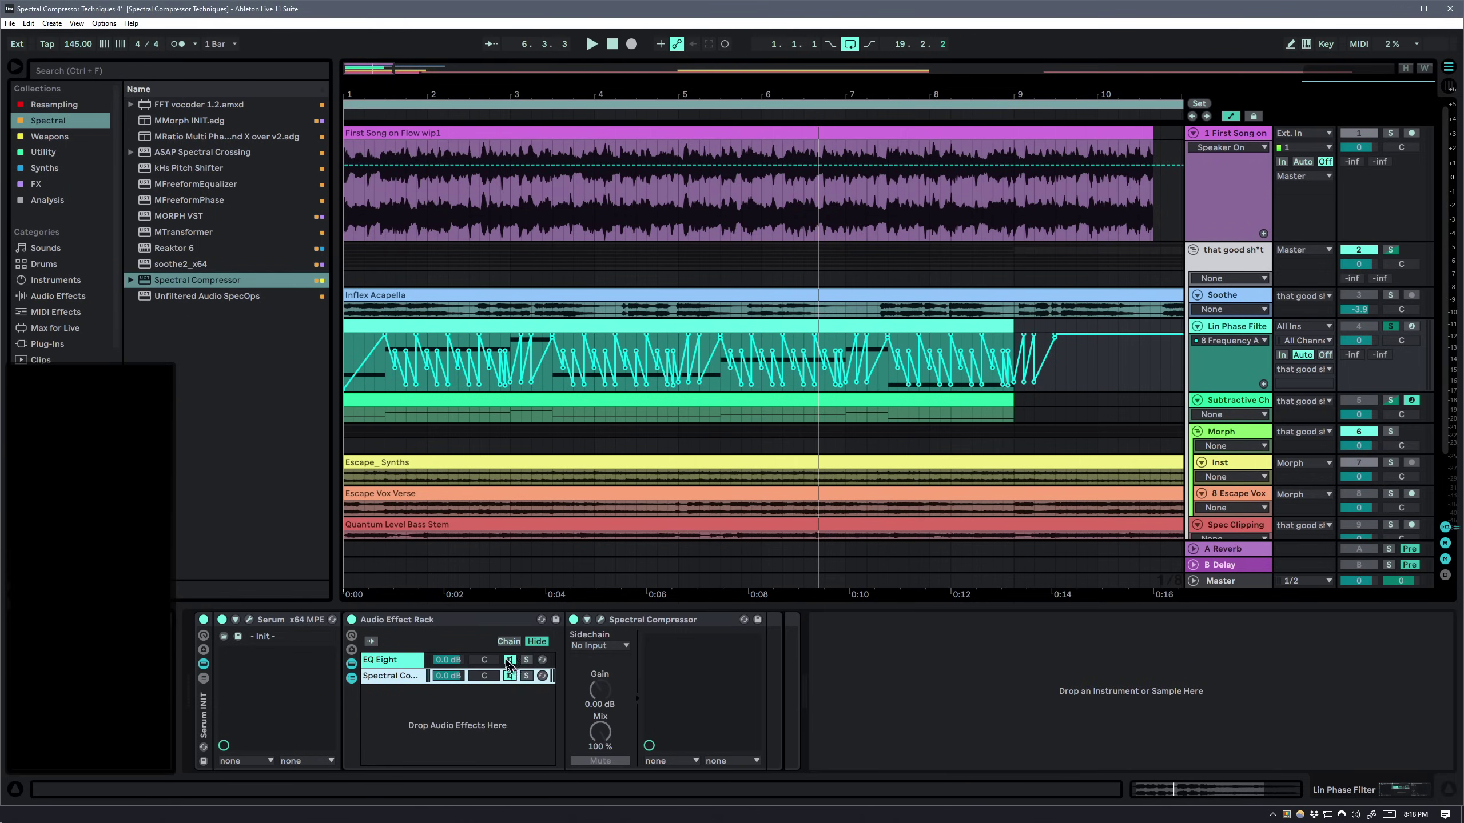
Sidechain the Spectral Compressor from Lin Phase Filter at EQ Eight Post FX
click(602, 645)
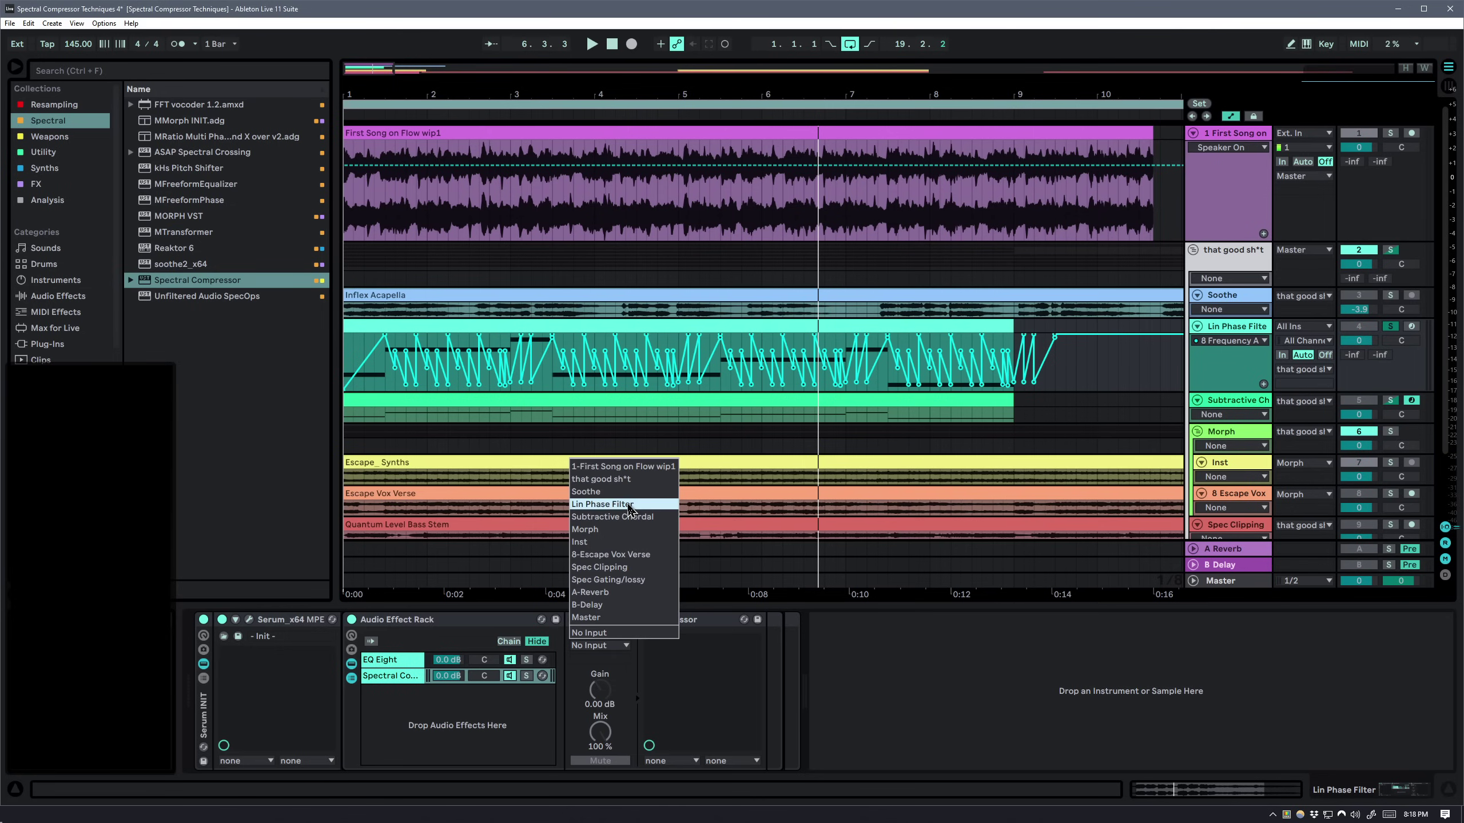
click(602, 504)
click(593, 659)
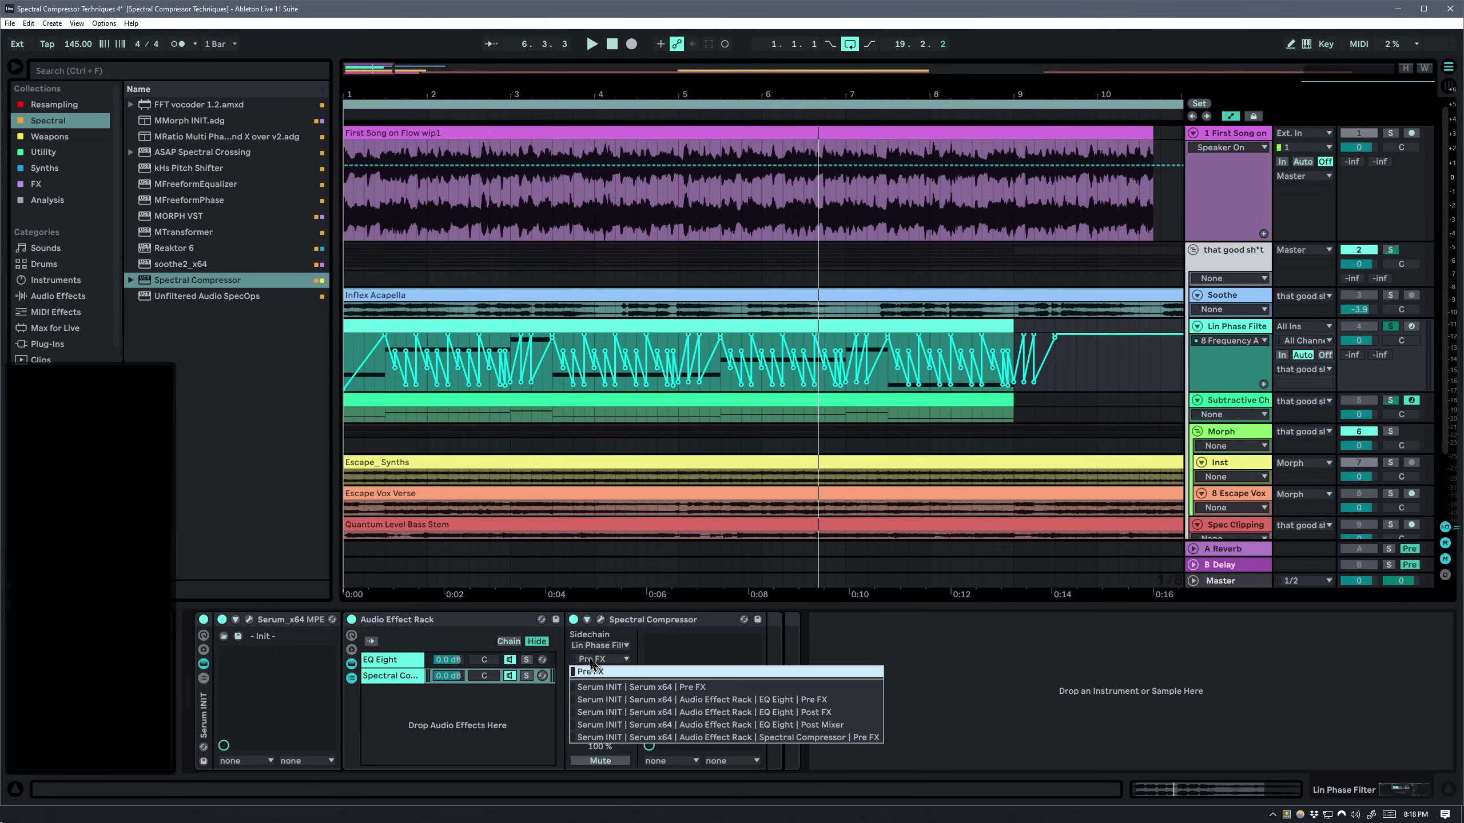
click(629, 712)
click(413, 662)
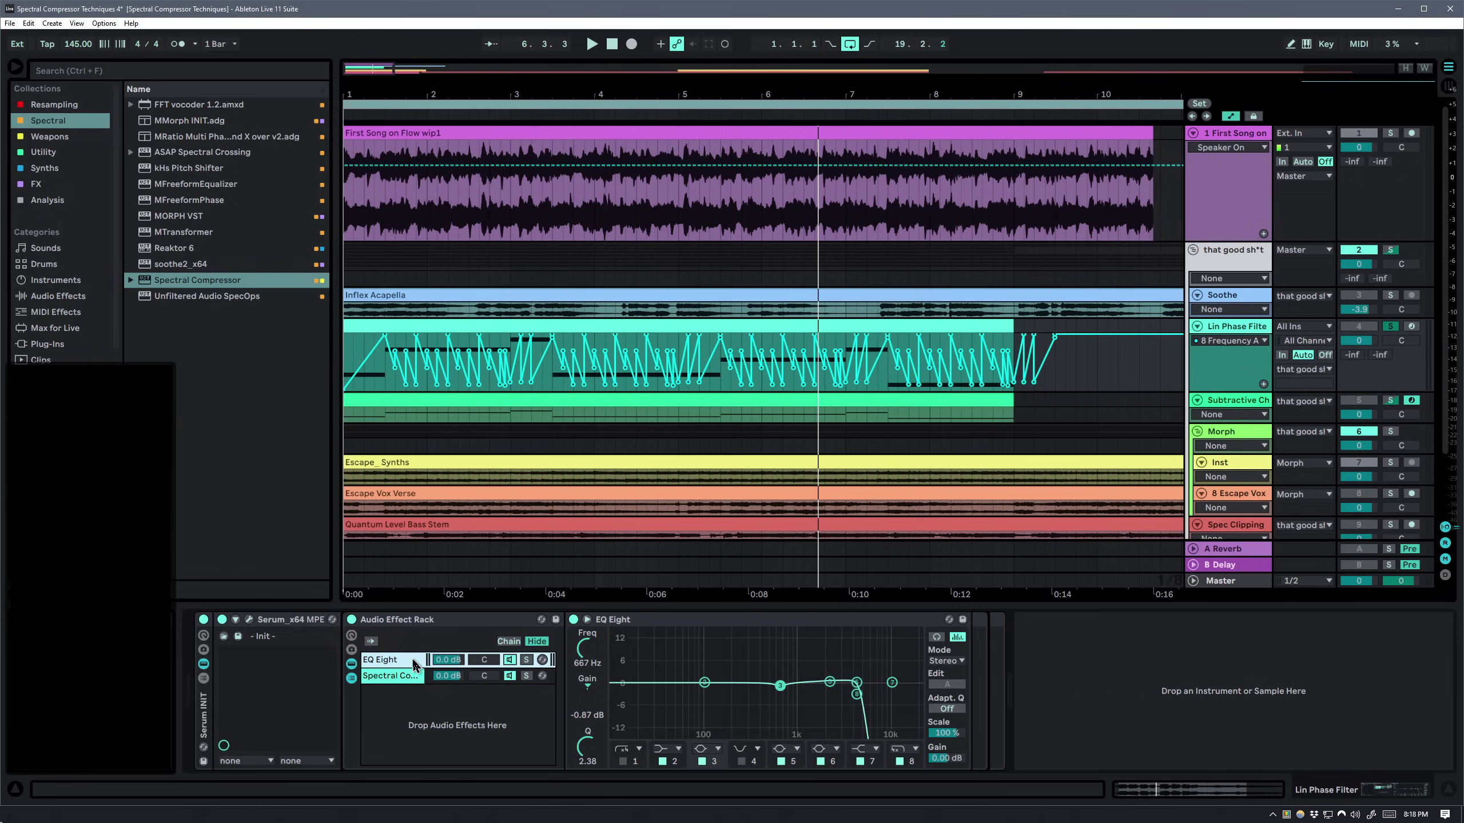
click(445, 679)
Switch the compressor to Sidechain Matching with 500:1 downward ratio and a 0 dB knee
click(602, 619)
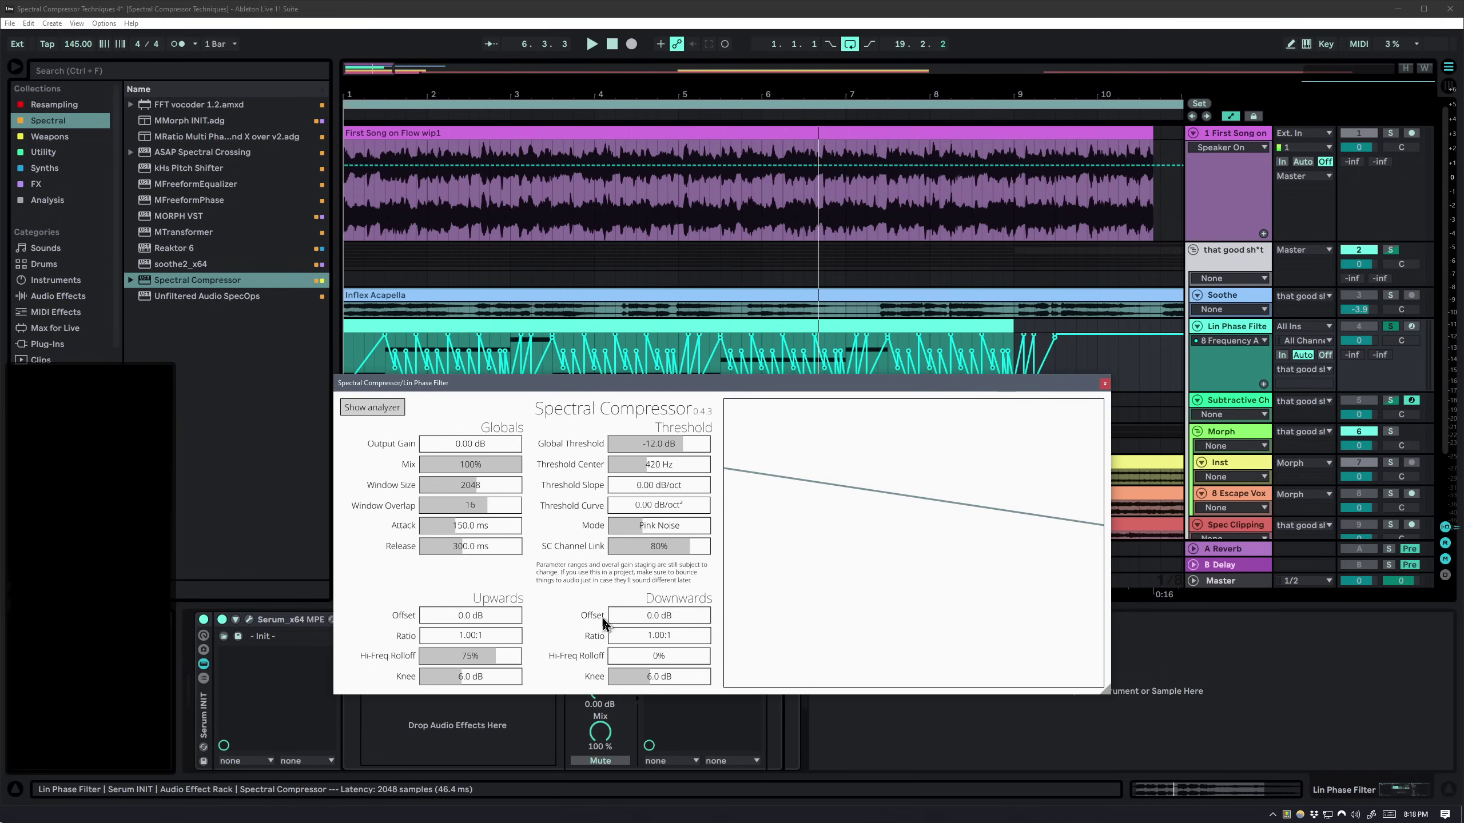
drag(636, 533, 659, 532)
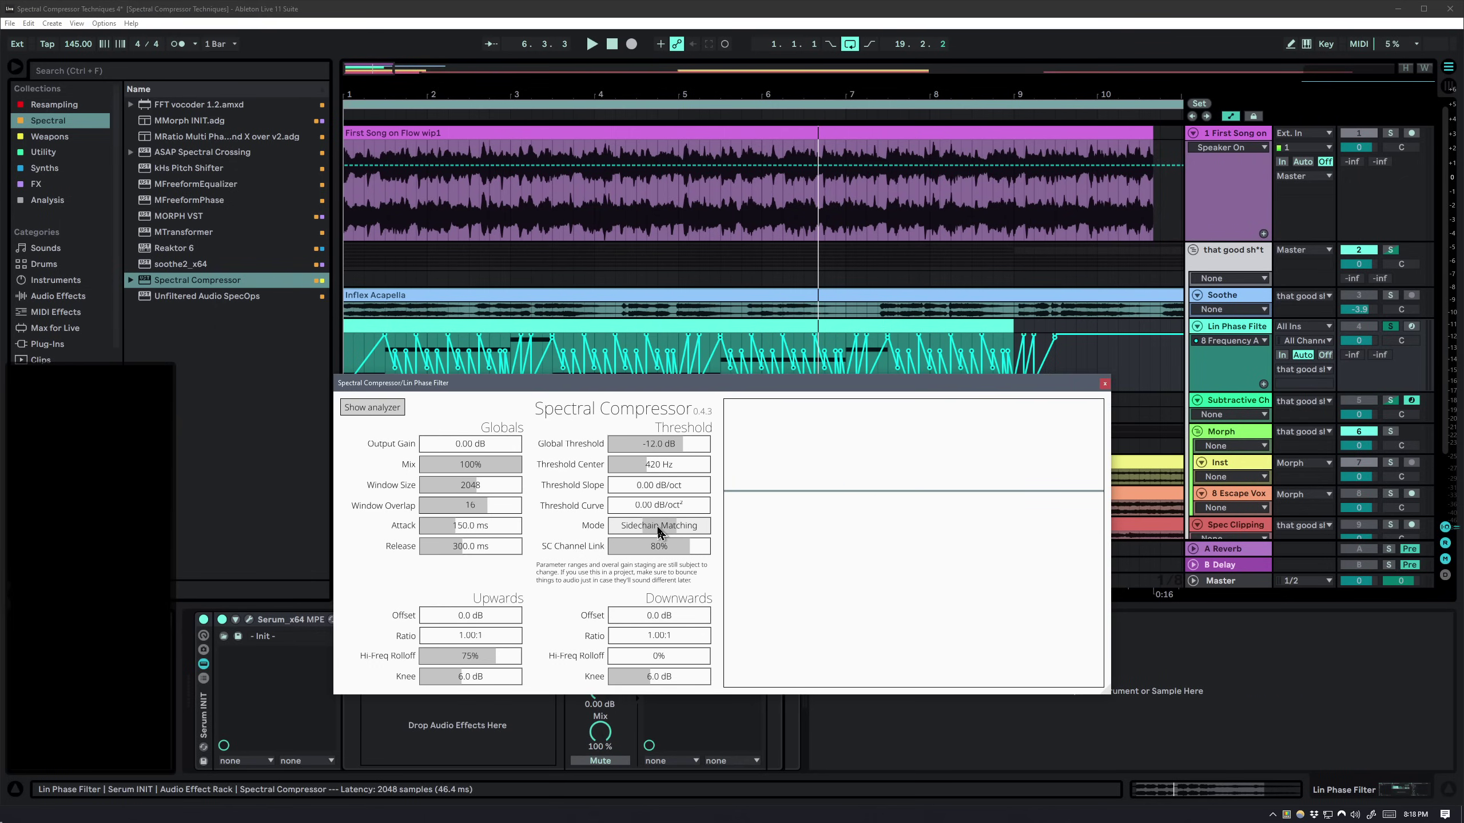
drag(694, 386, 811, 250)
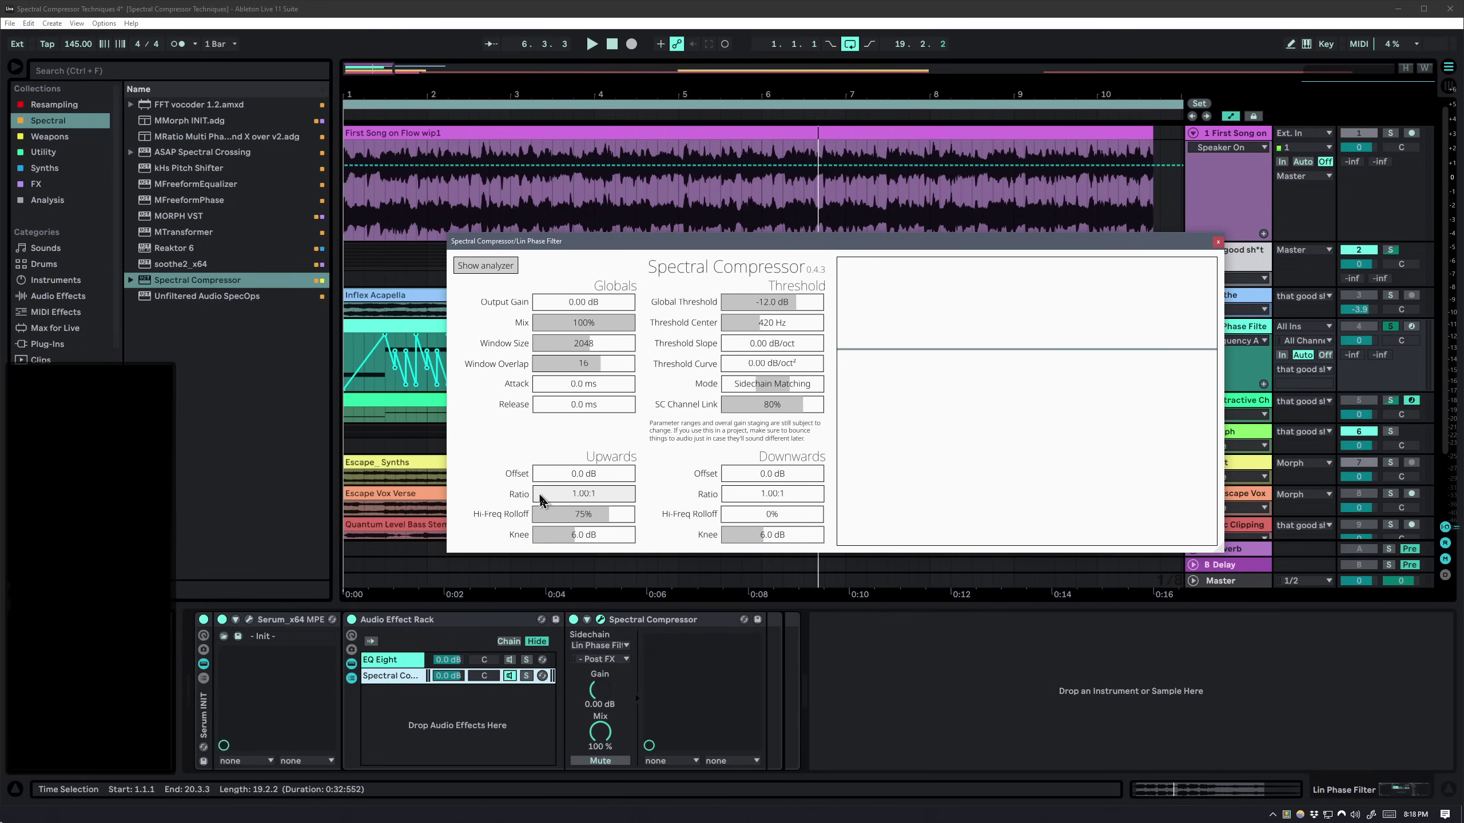
drag(729, 495, 868, 500)
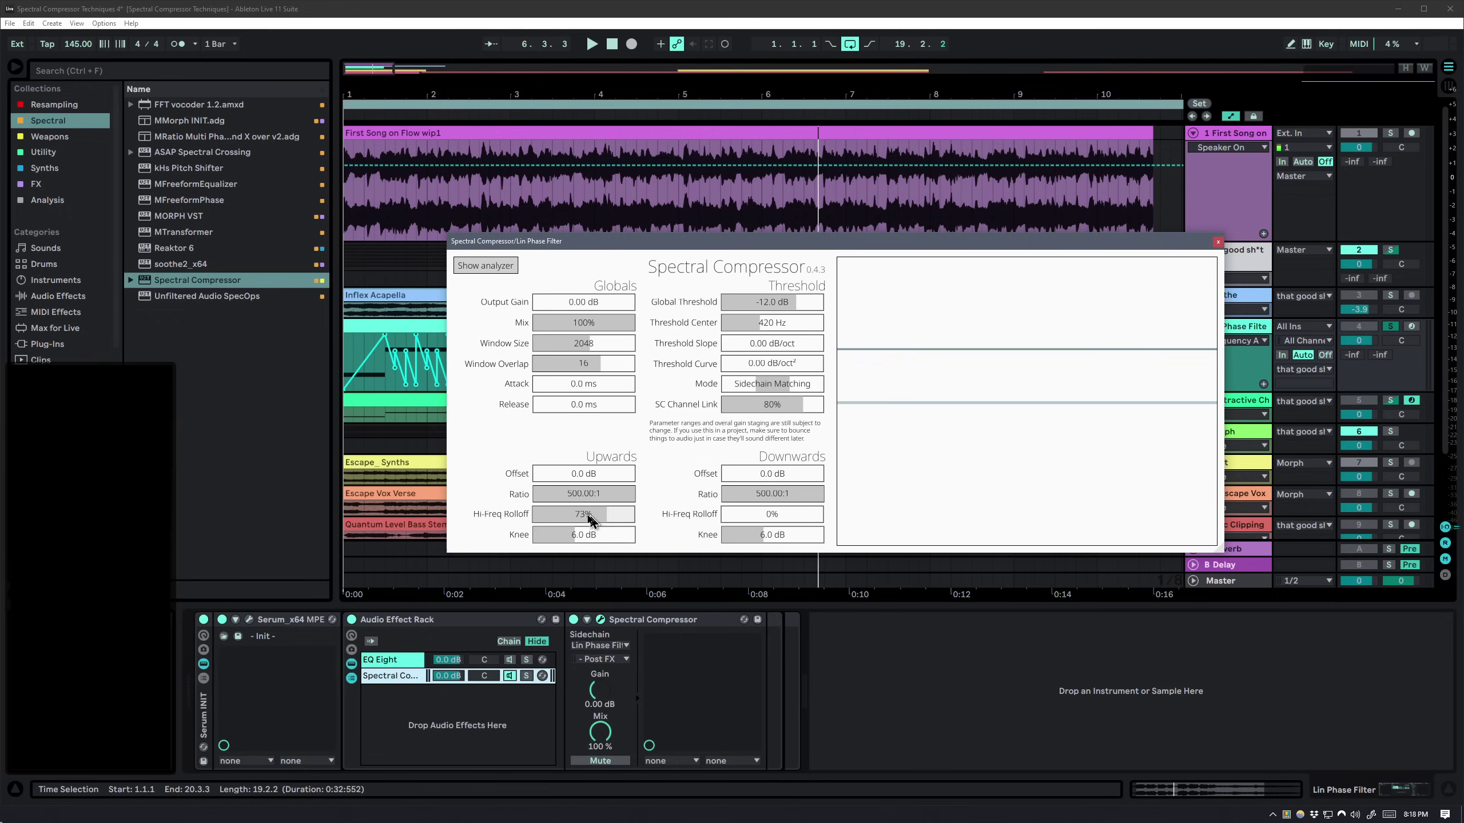
double_click(752, 535)
Raise Global Threshold to about 0.6 dB while playing from bar 2
click(886, 738)
key(space)
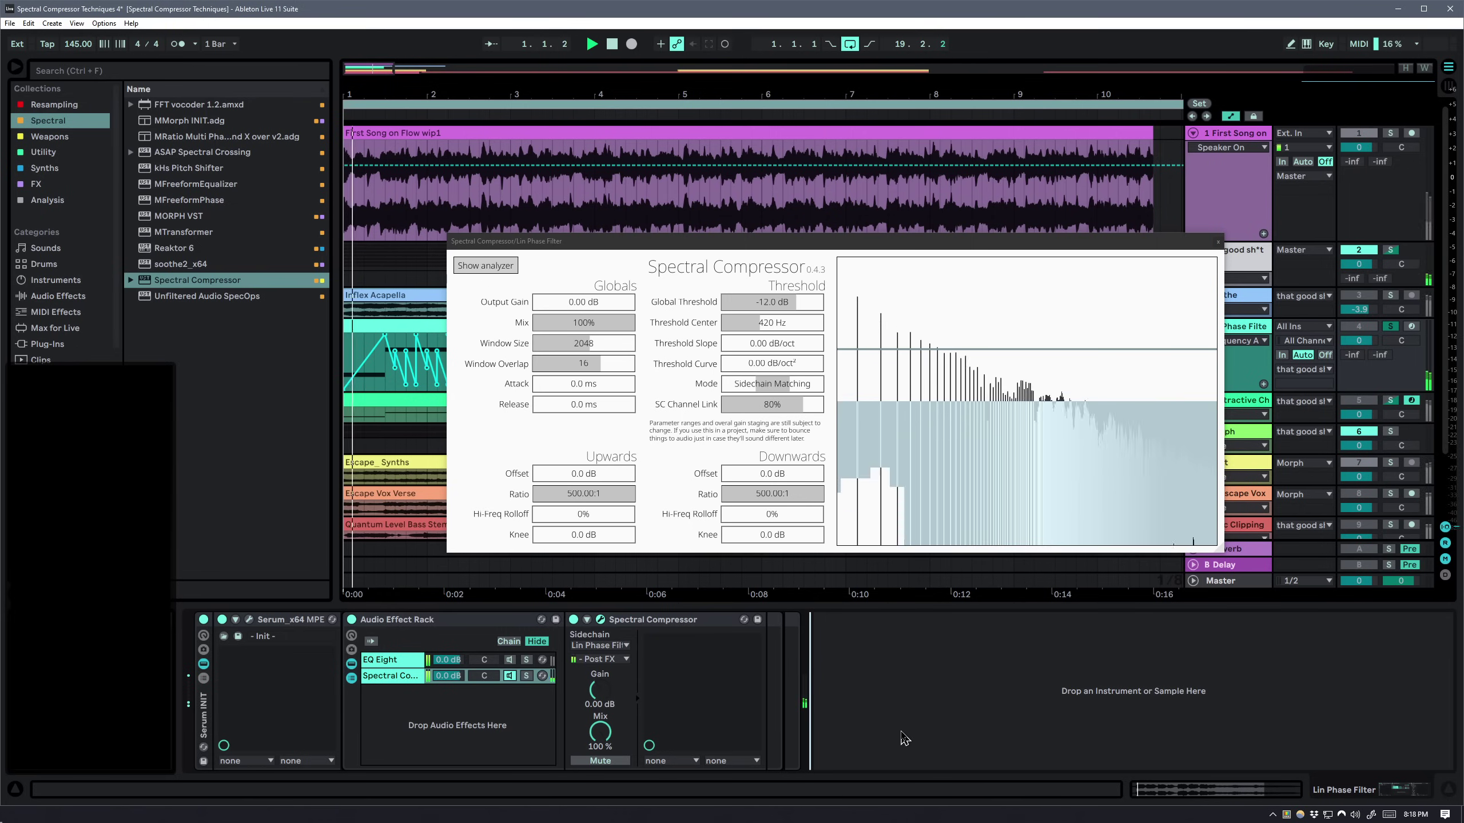
key(space)
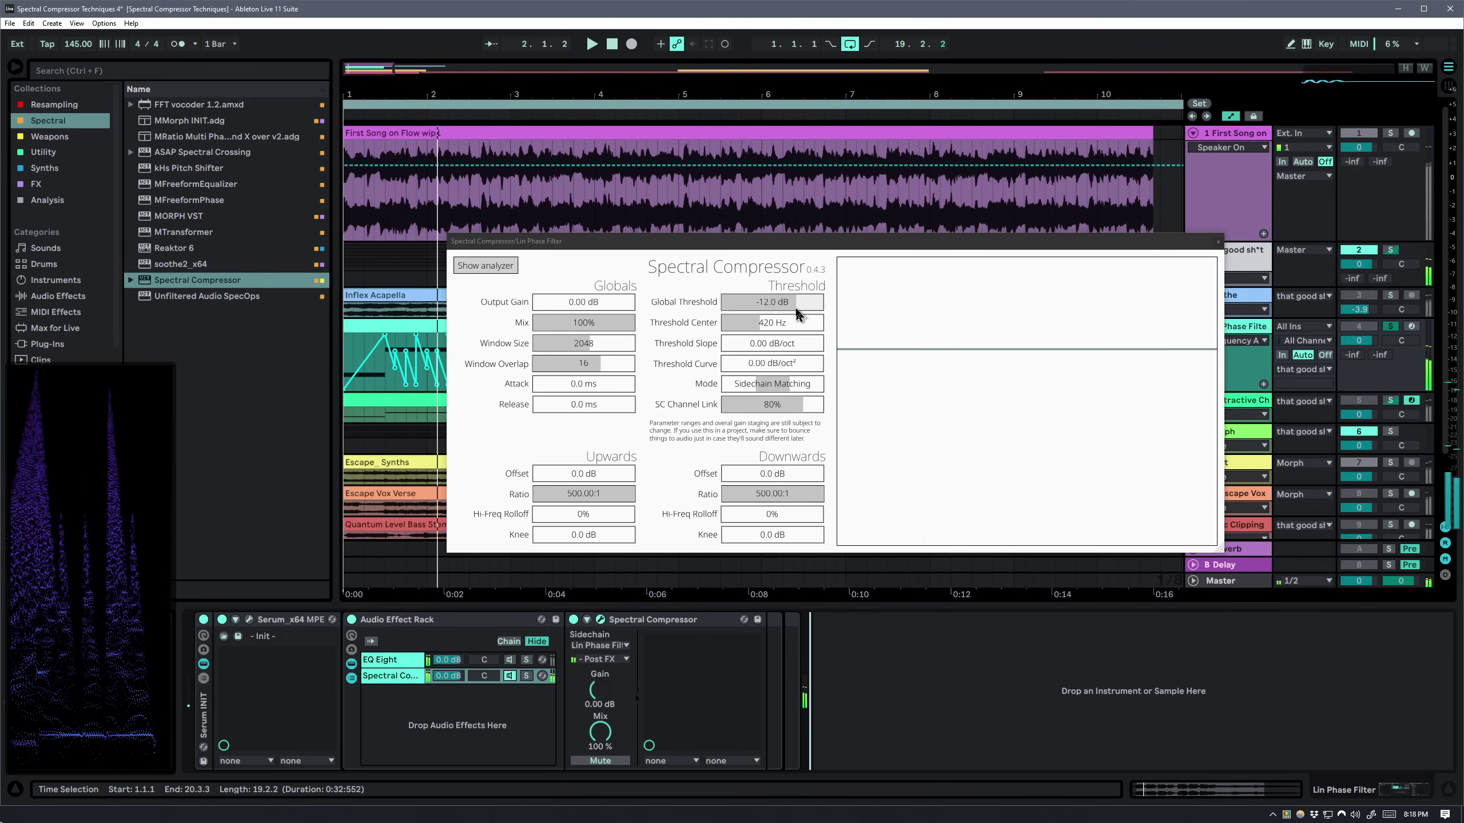
drag(798, 312, 807, 312)
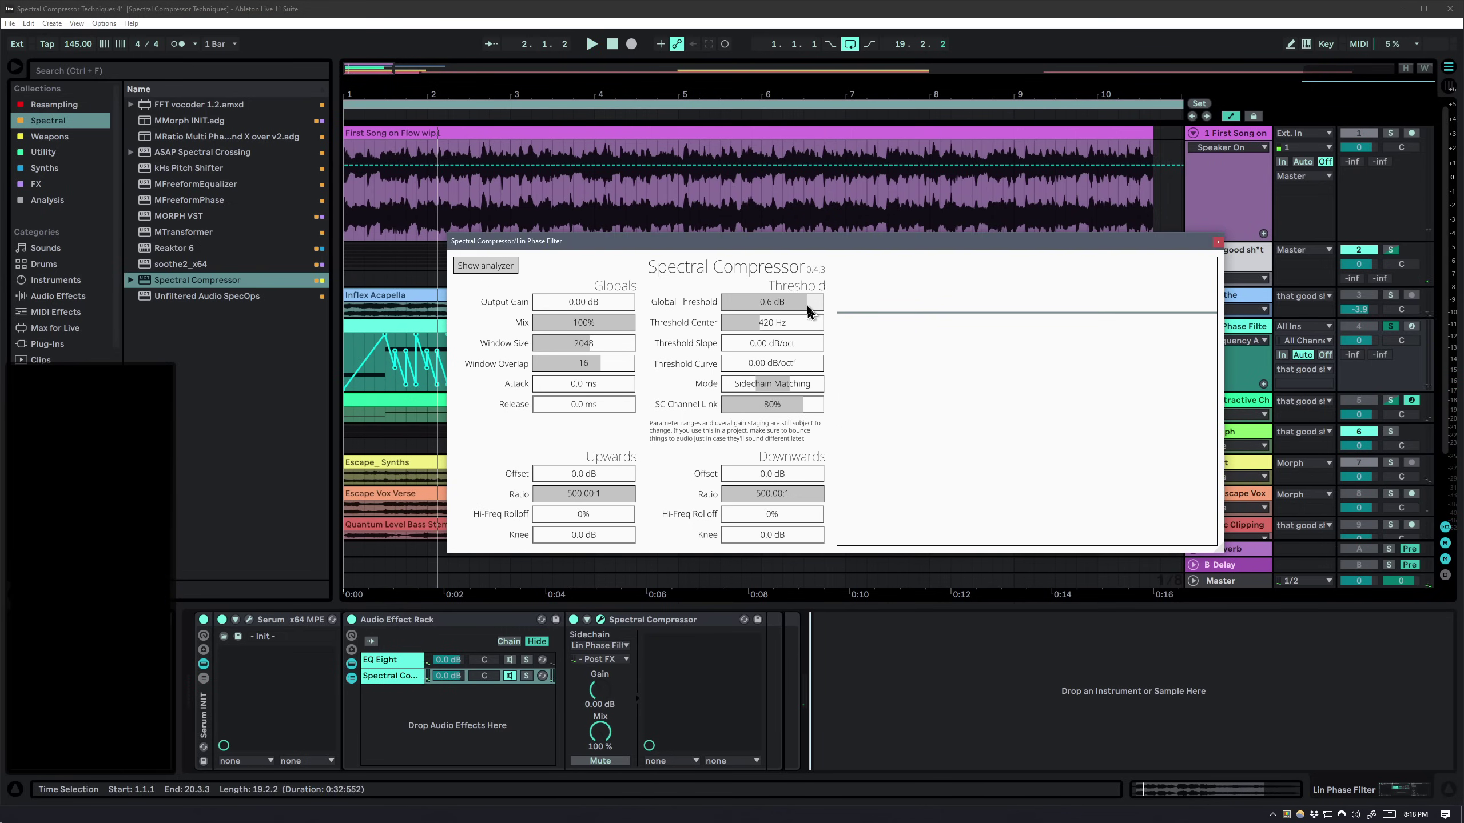
key(space)
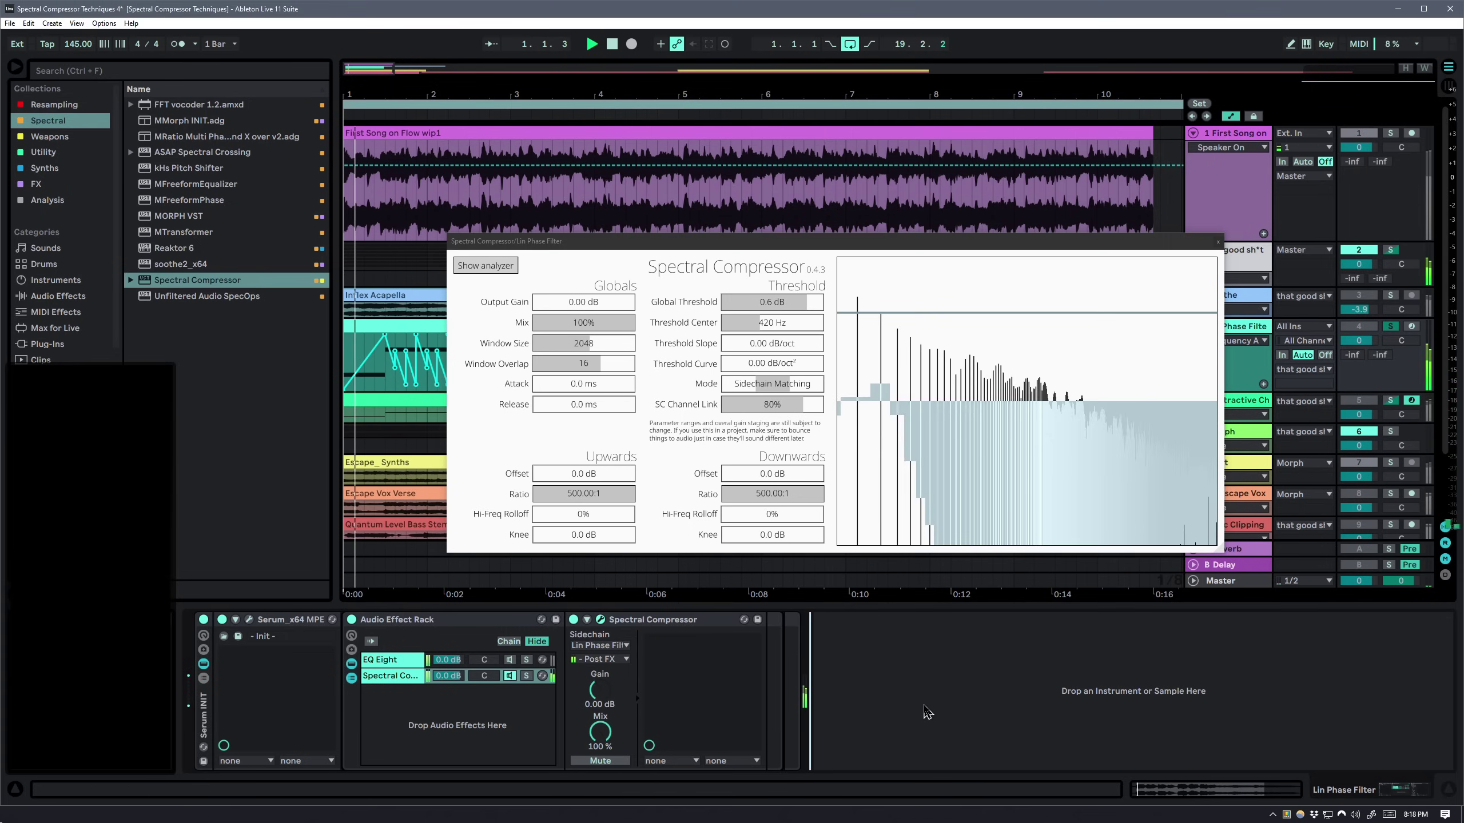
Set the compressor's Window Overlap to 4 and Window Size to 1024
click(389, 660)
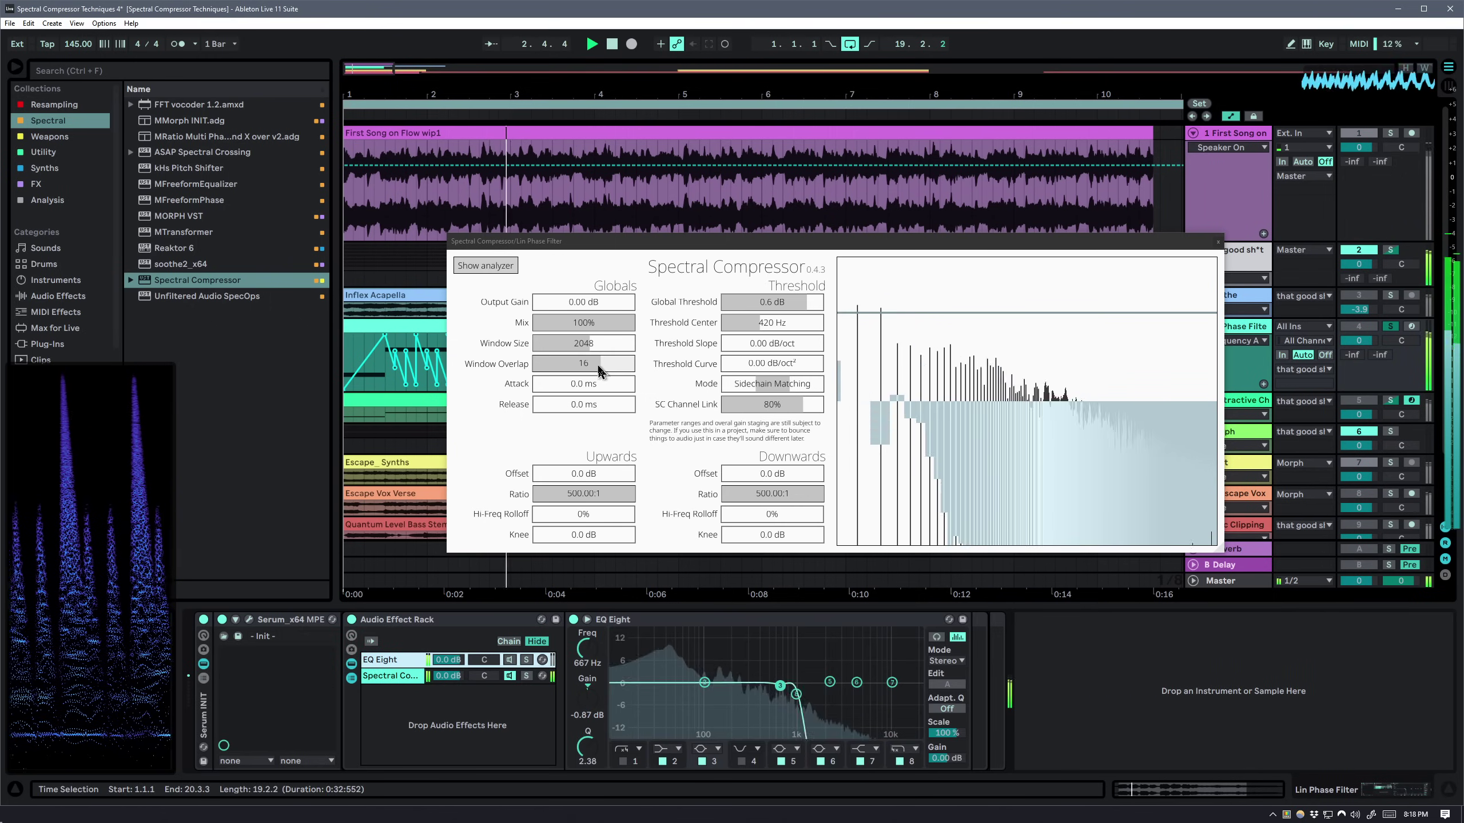
drag(583, 363, 480, 366)
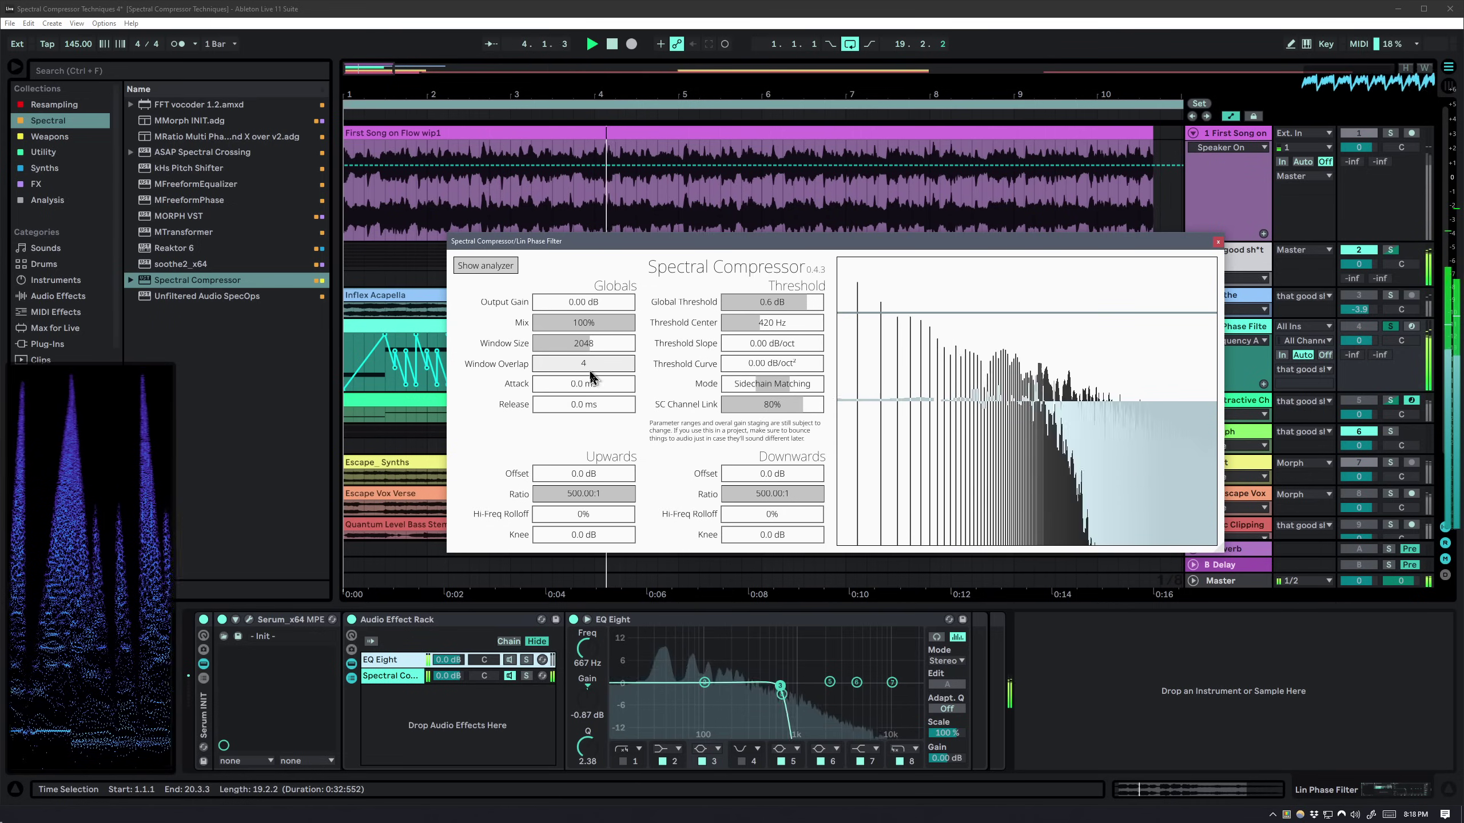
drag(577, 343, 581, 337)
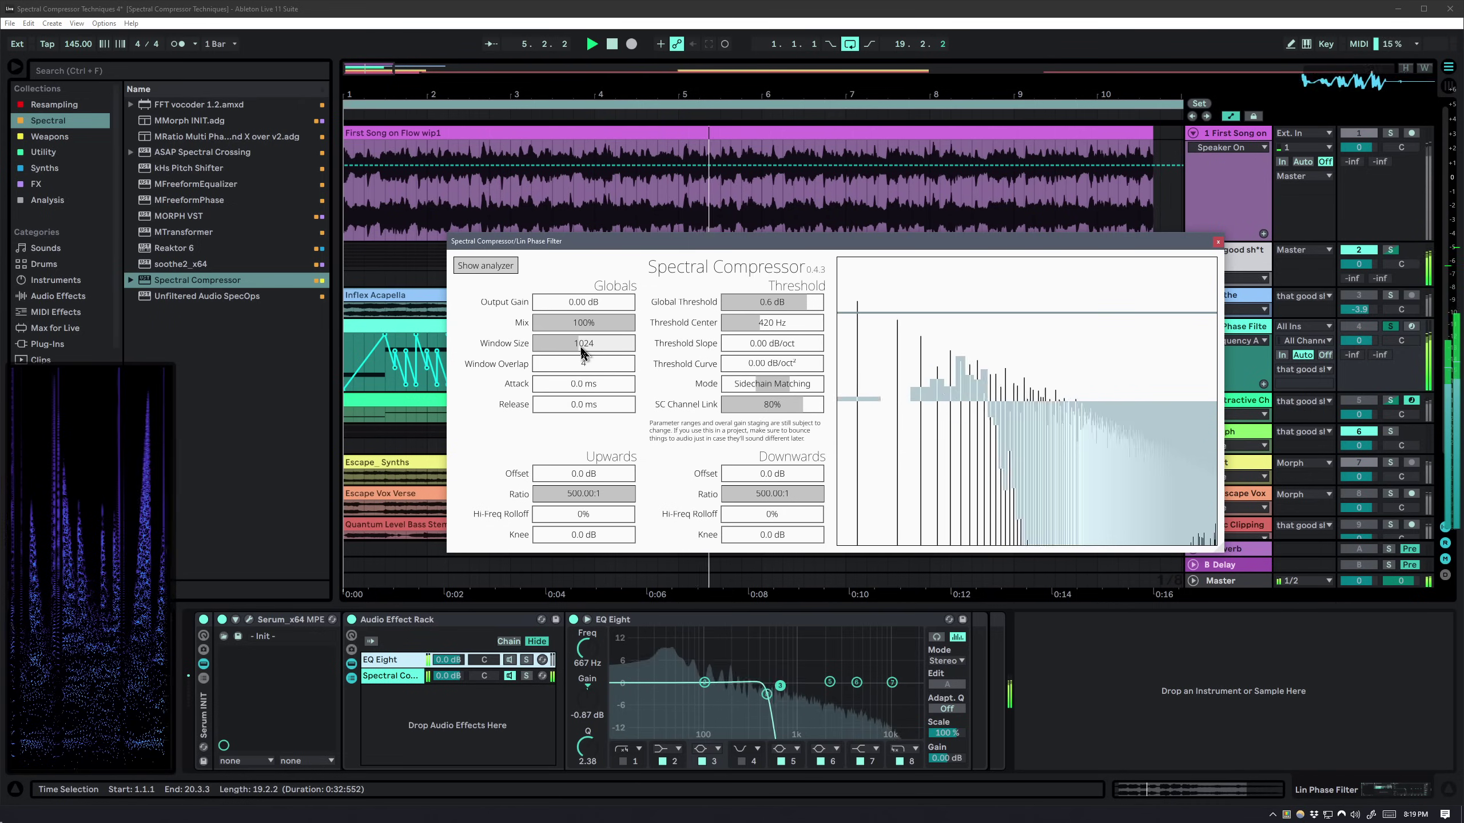
Sweep an EQ Eight band during playback, solo each rack chain, and close the compressor editor
drag(762, 694, 759, 702)
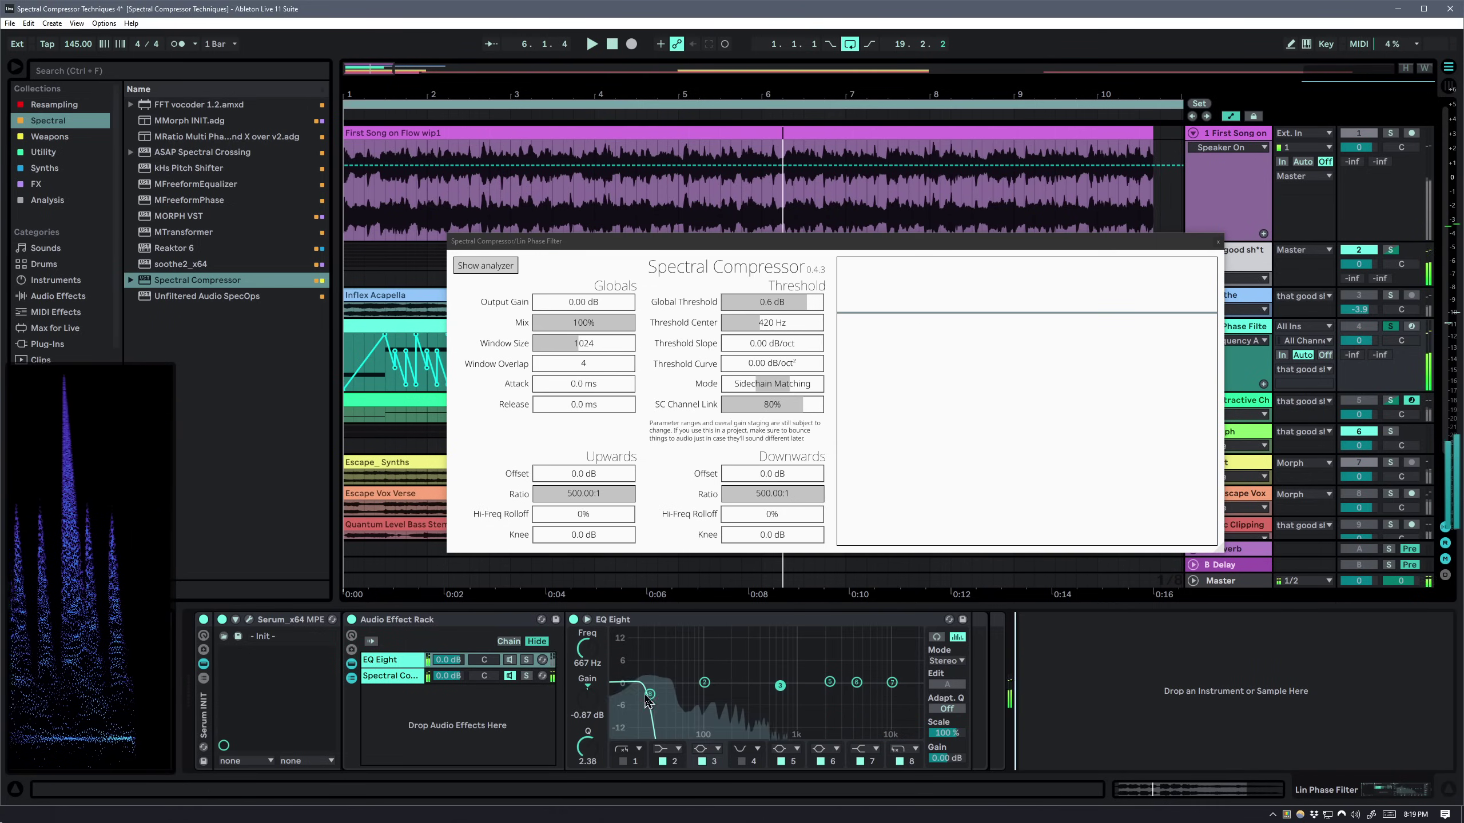
key(space)
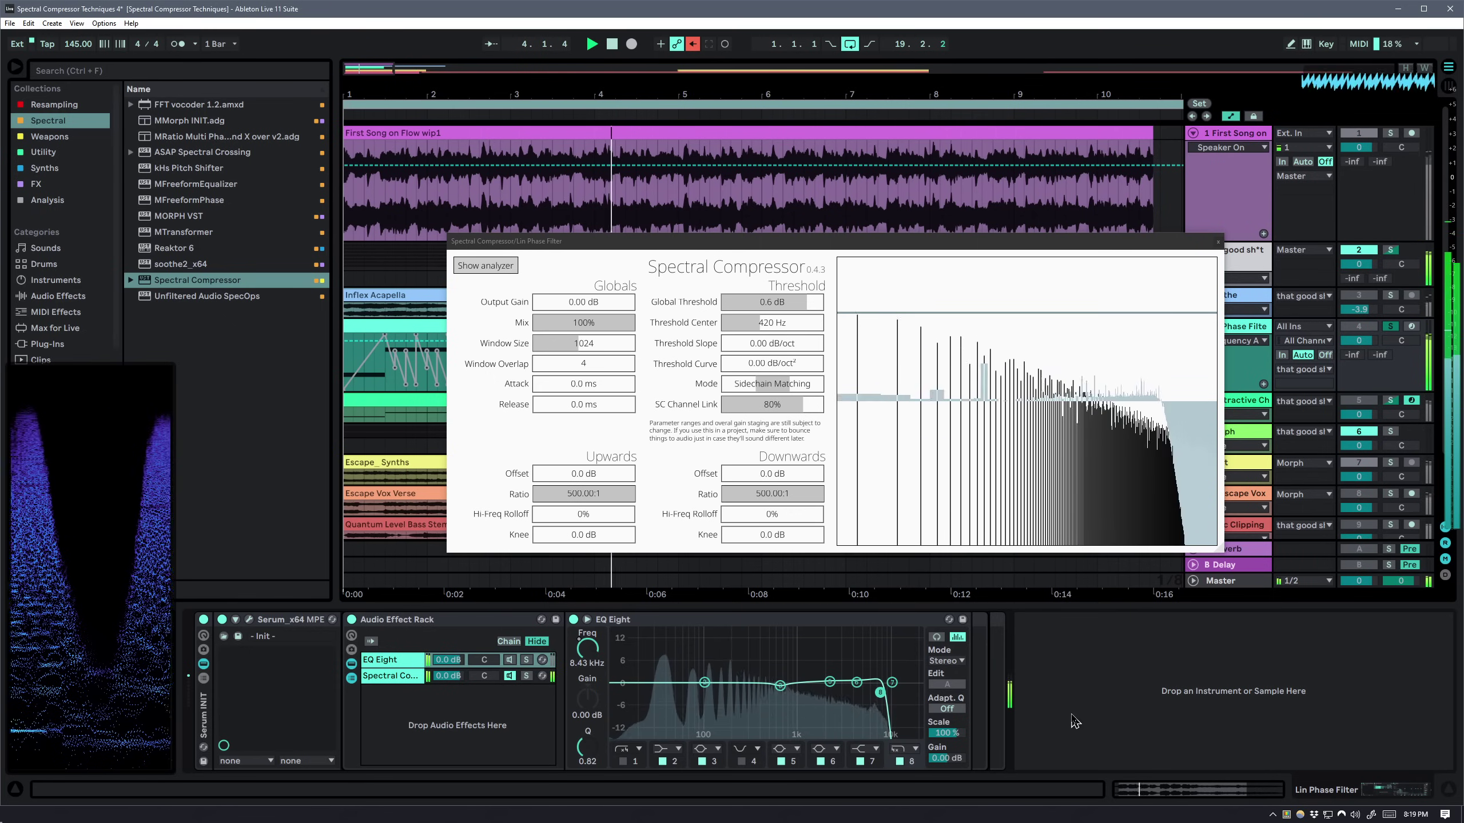
key(space)
key(space)
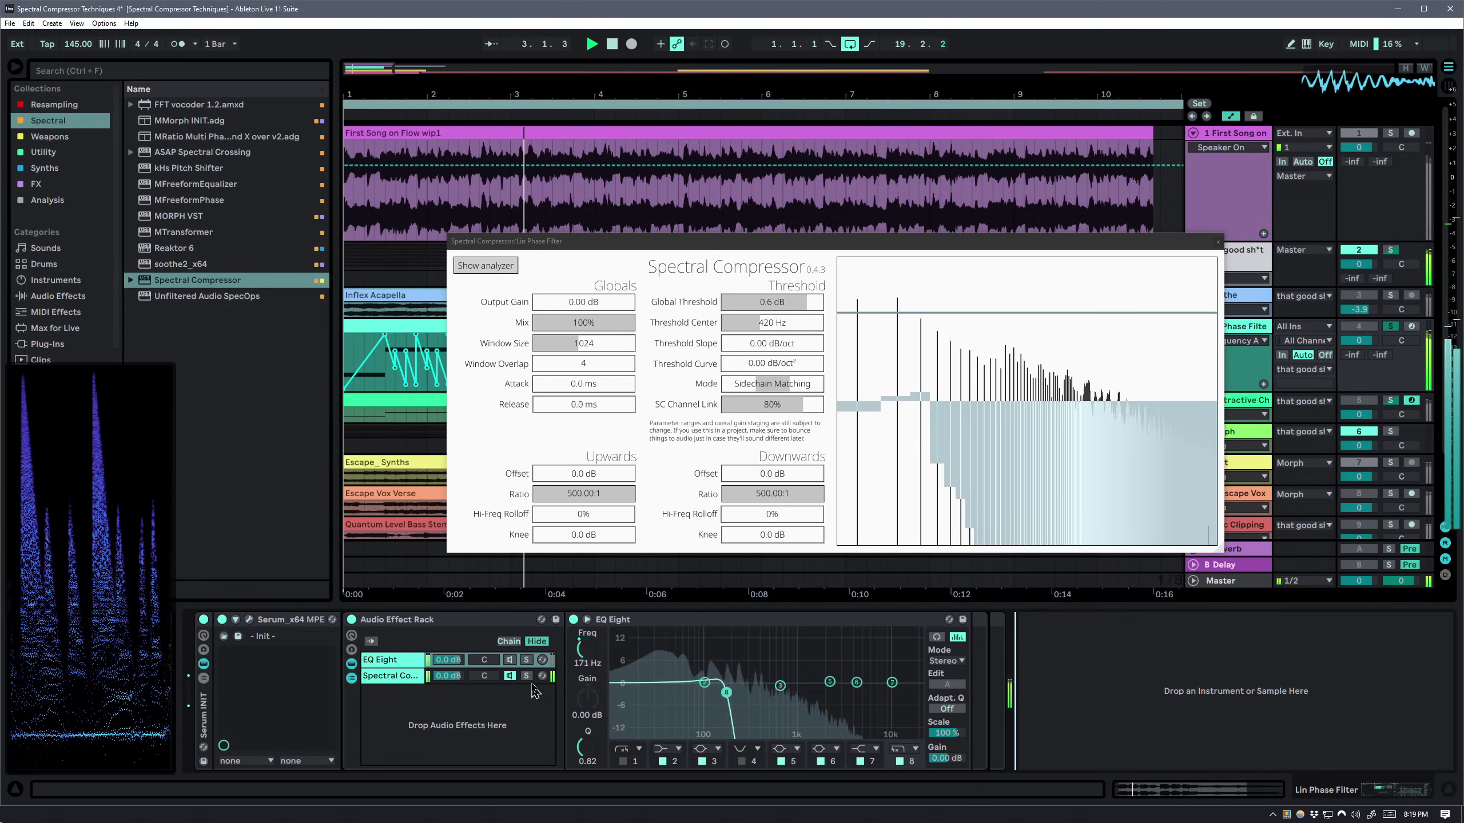
click(526, 660)
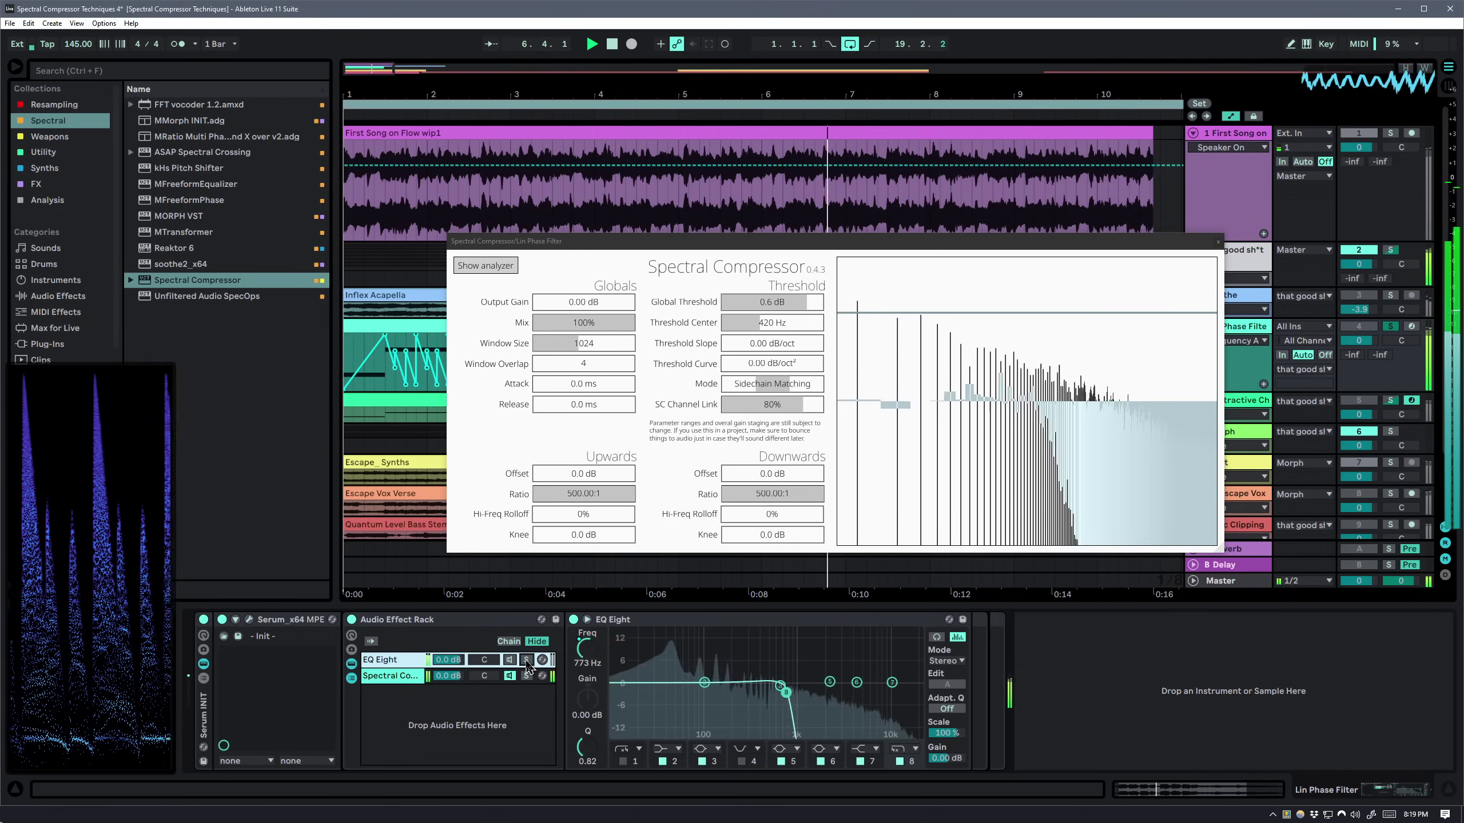
click(526, 676)
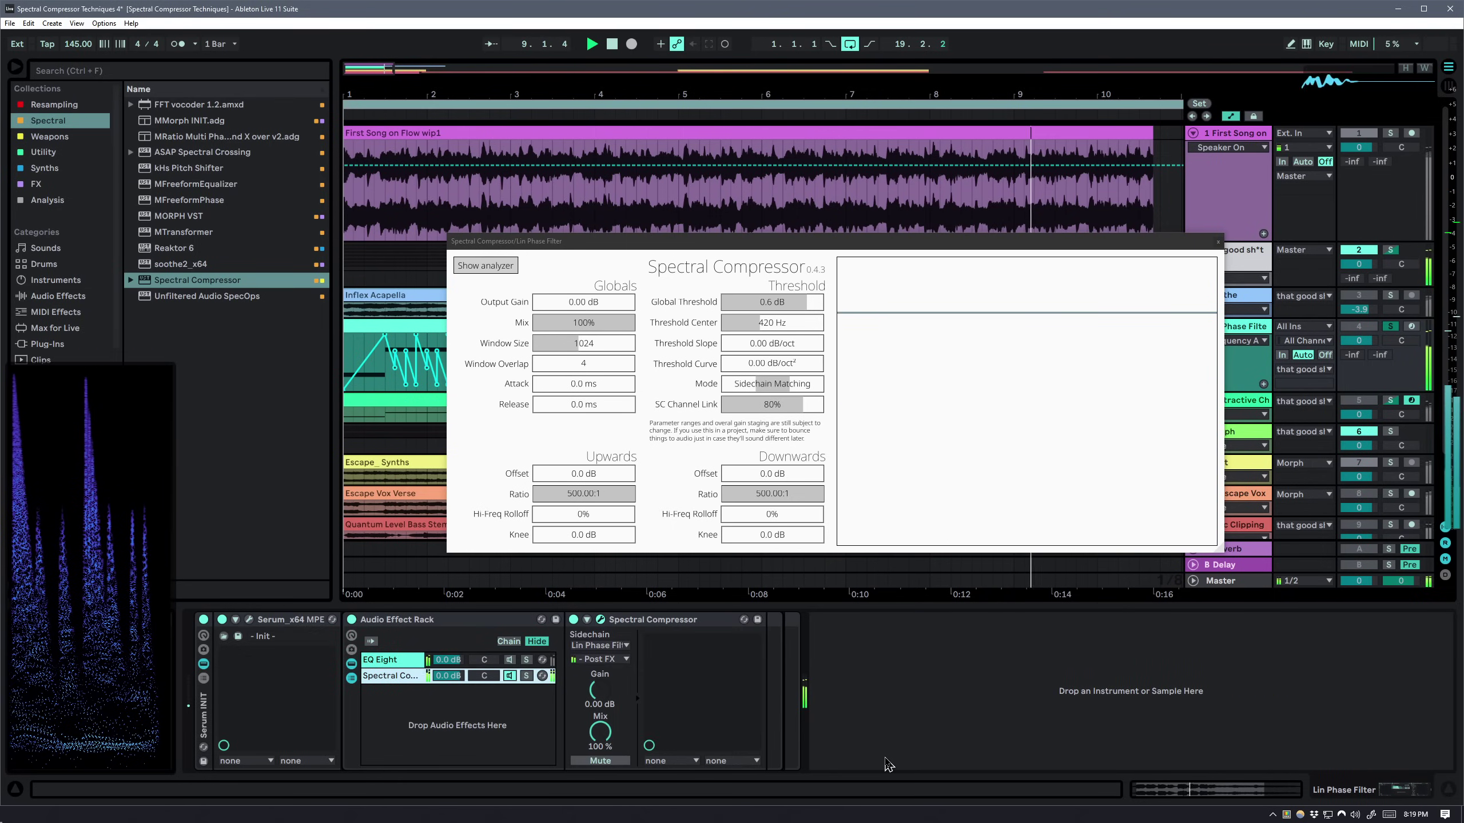
click(1218, 242)
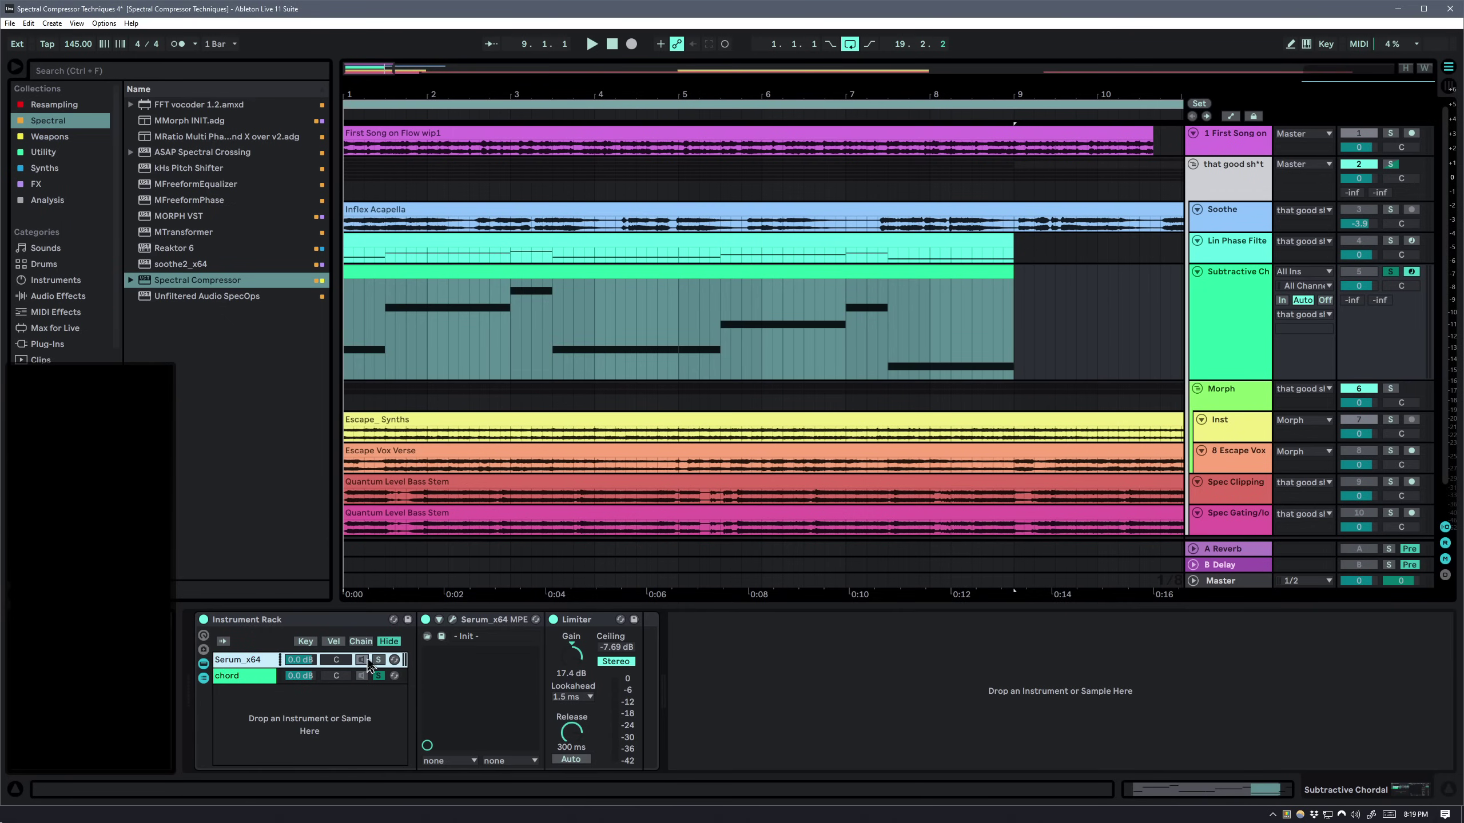
Audition the soloed chord chain on Subtractive Chordal and turn off its arpeggiator
key(space)
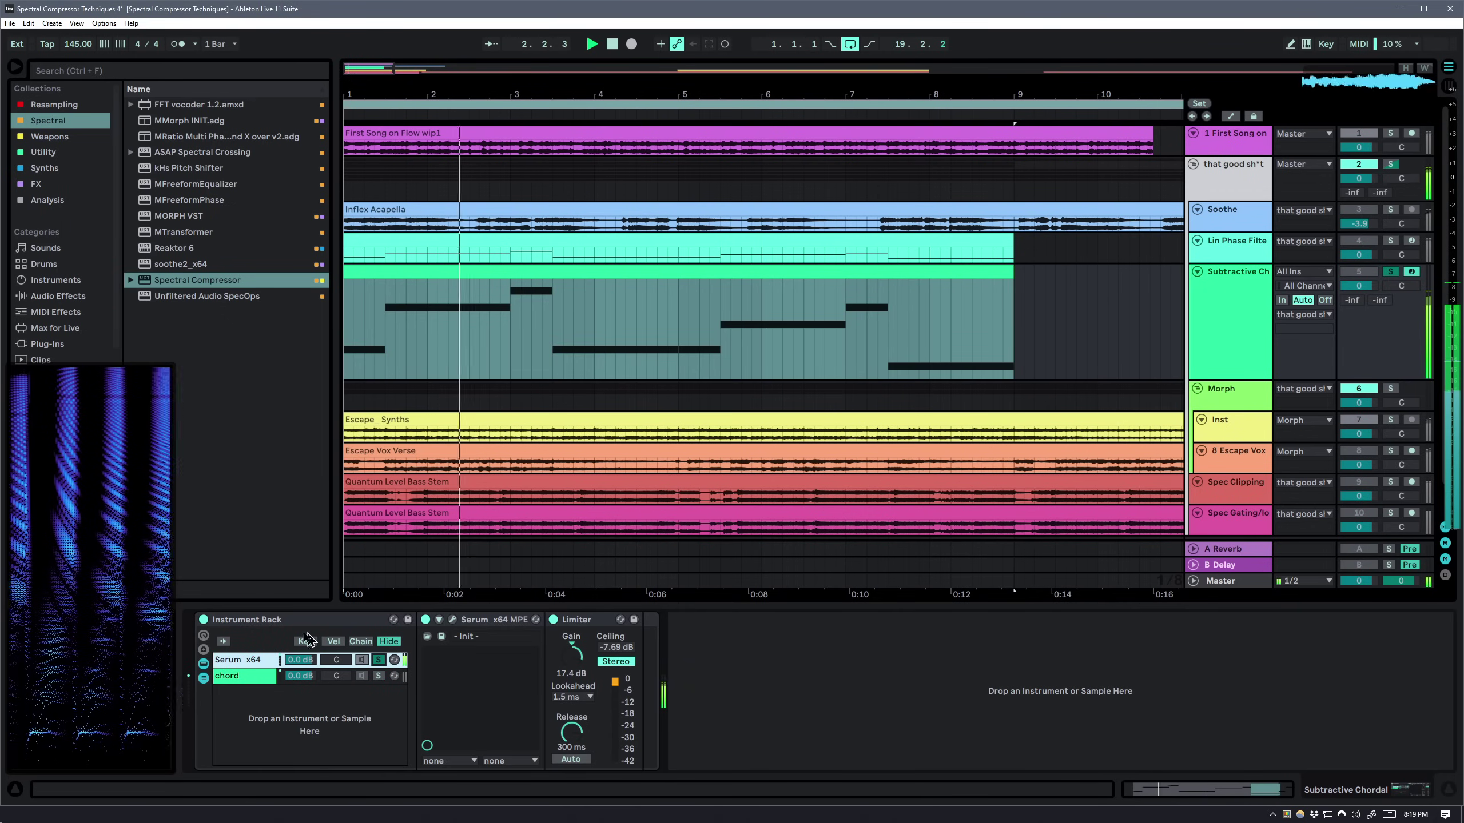
click(379, 676)
key(space)
key(space)
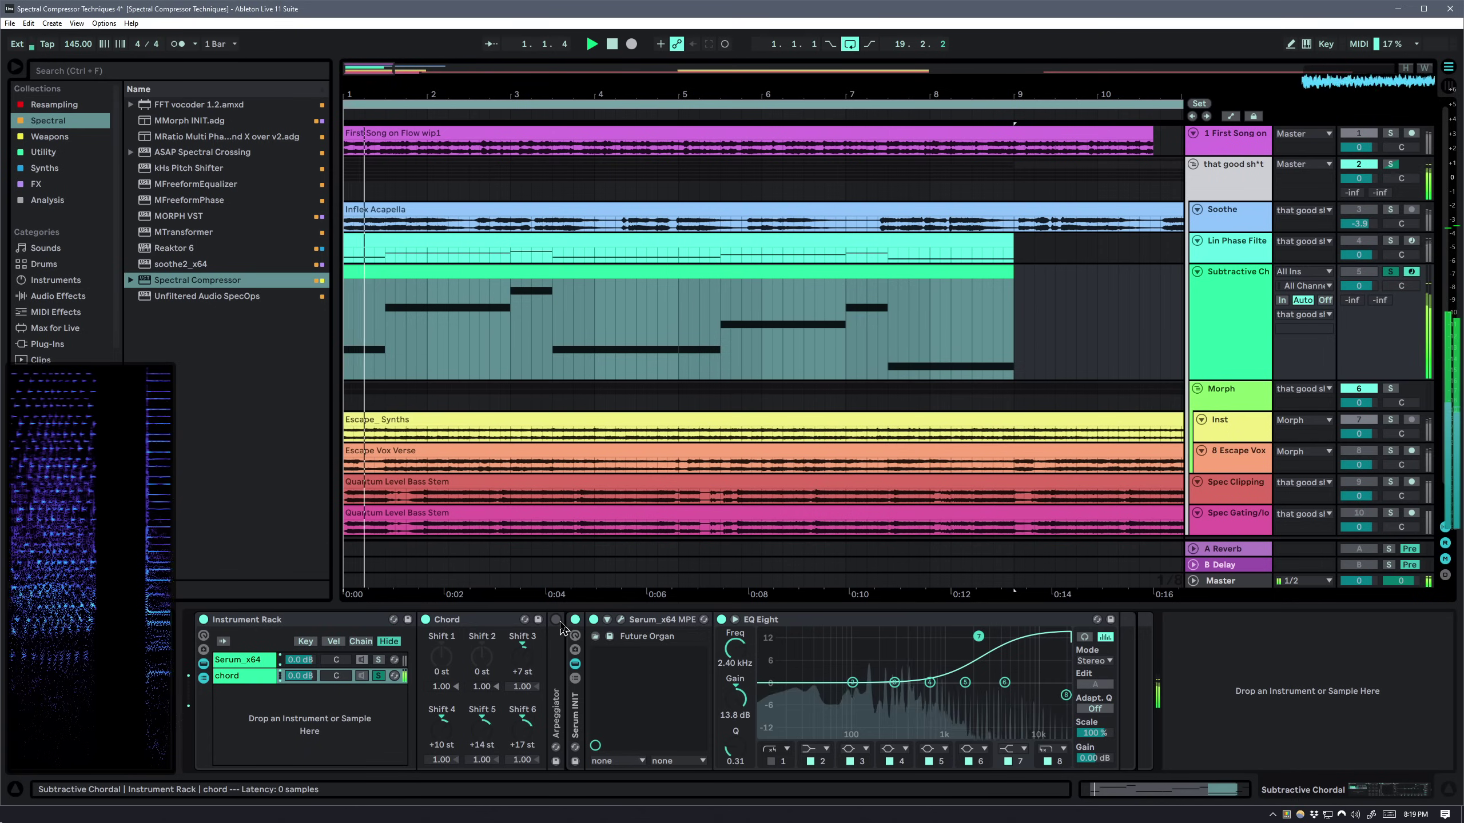
click(555, 619)
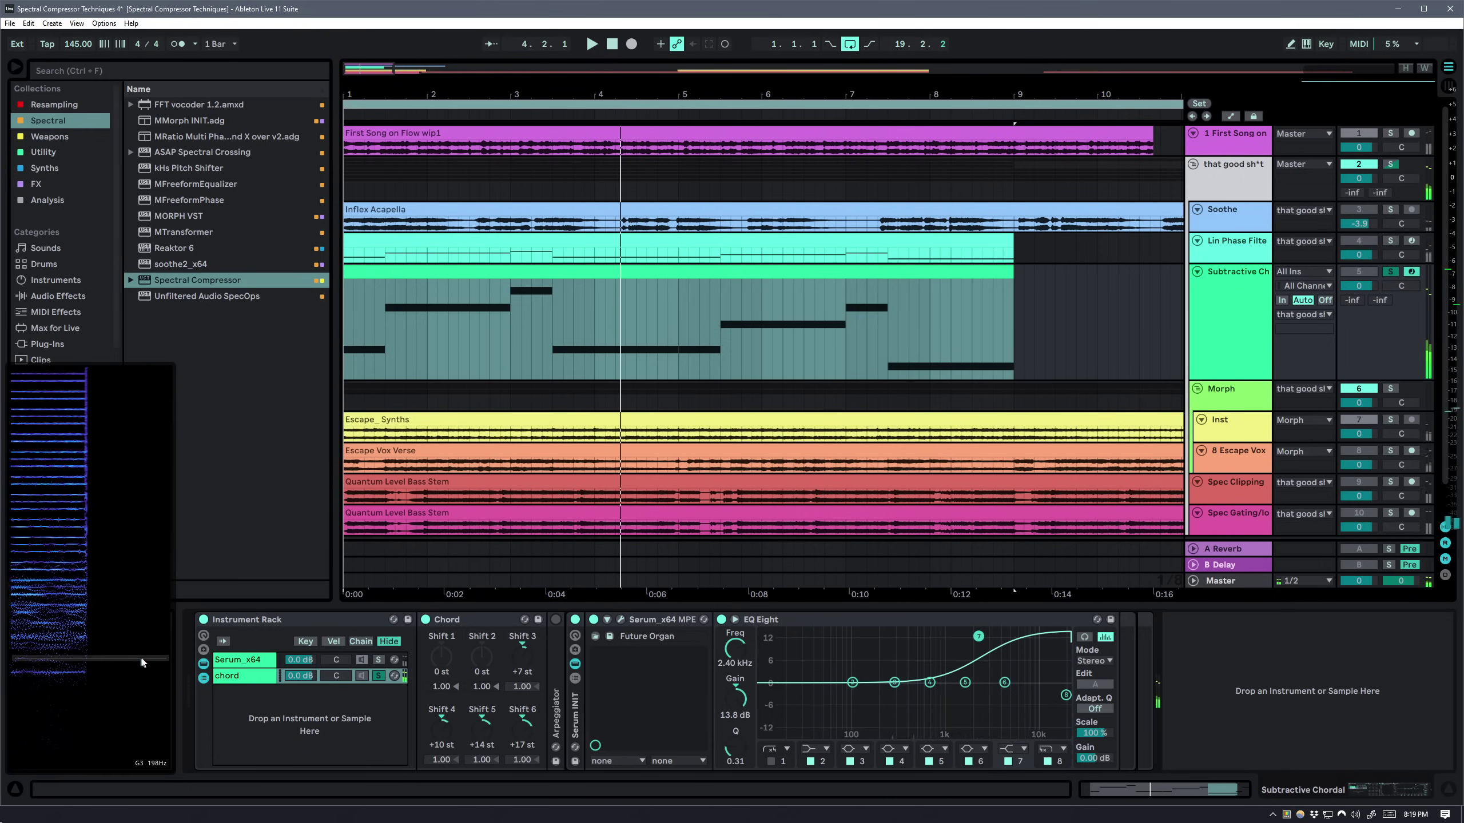
click(243, 663)
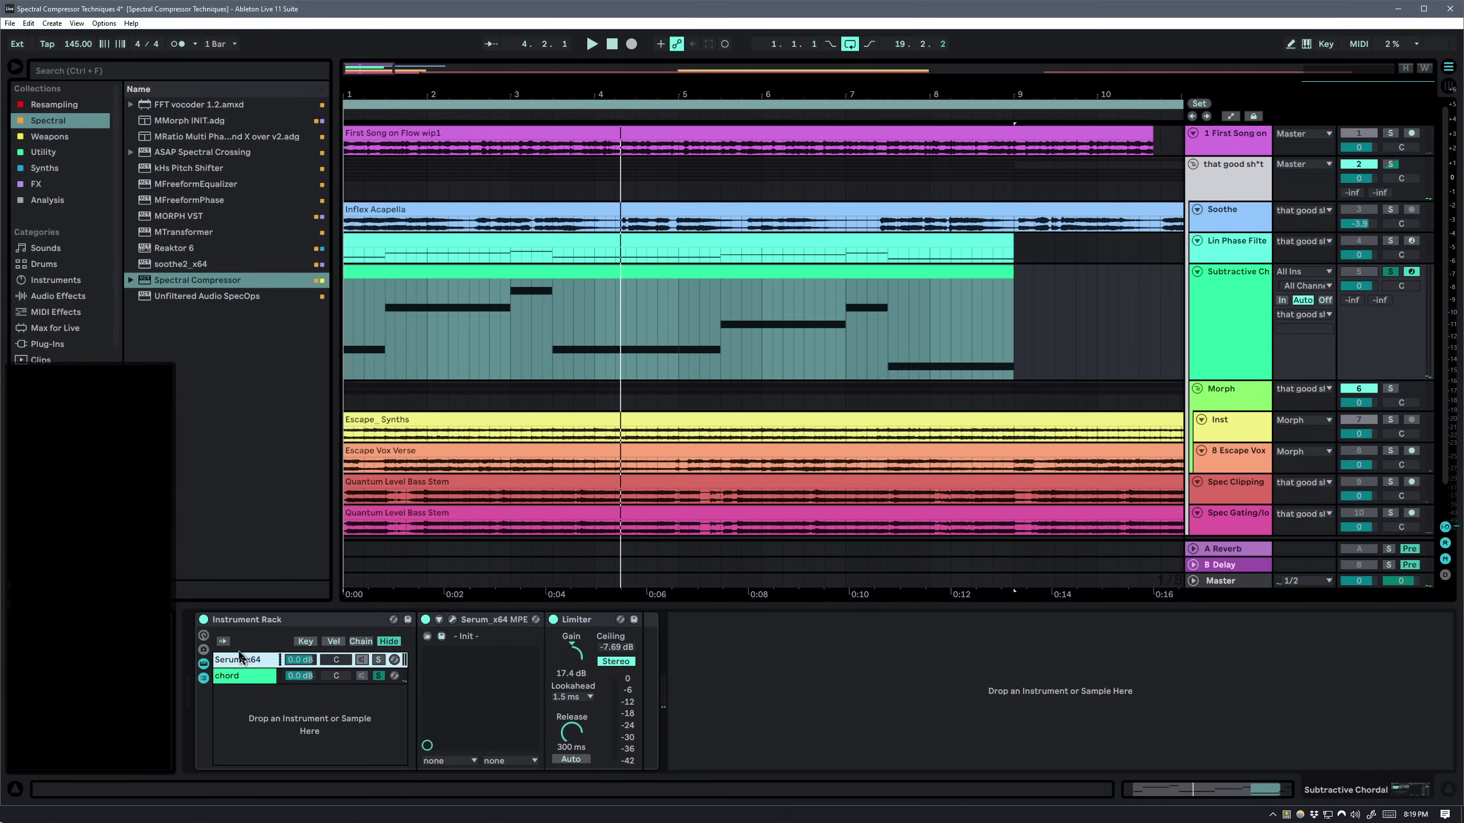
click(385, 673)
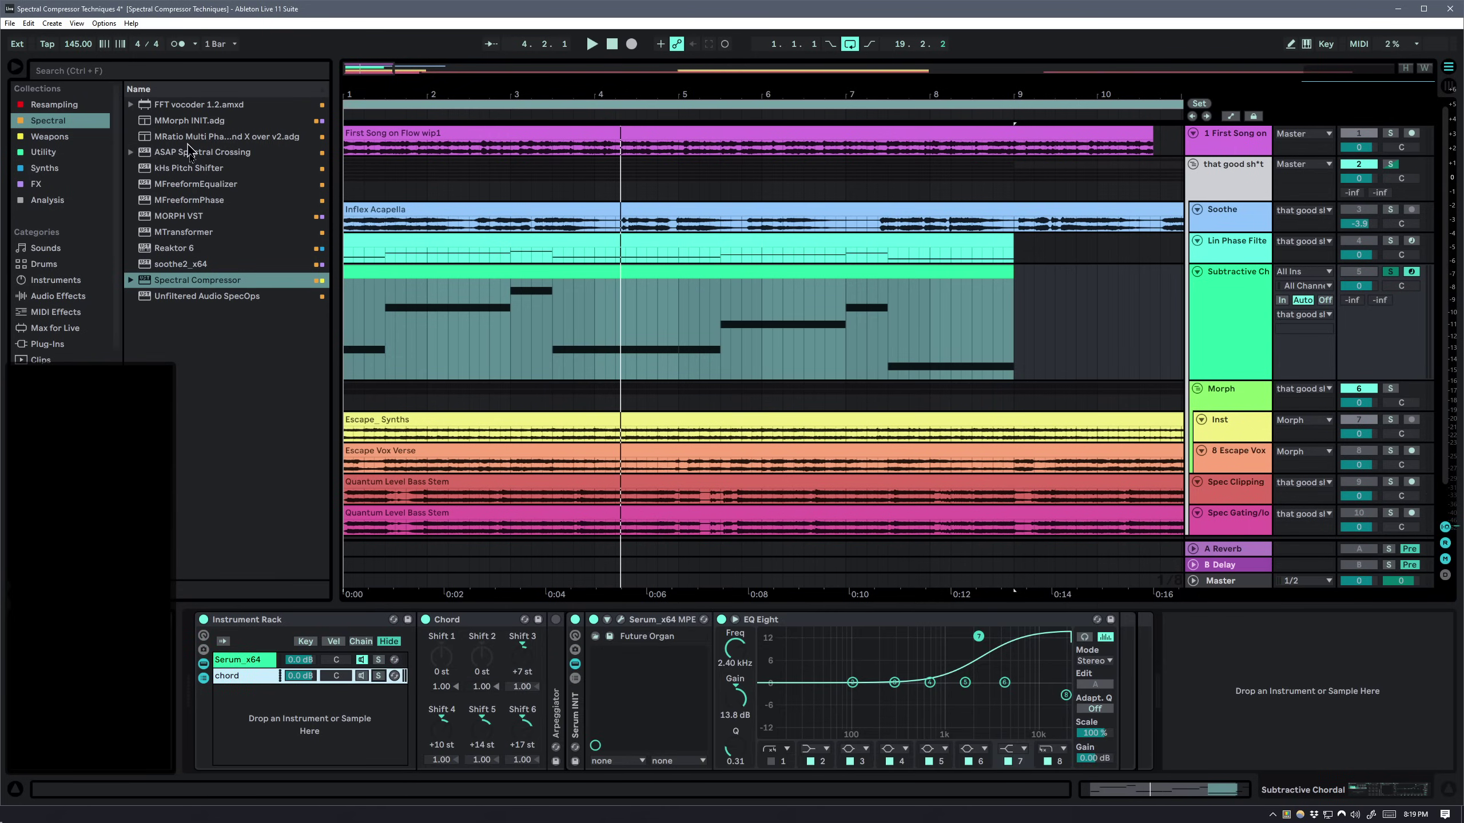
click(279, 659)
Insert Spectral Compressor between Serum and Limiter, sidechained from Subtractive Chordal at Pre FX
drag(171, 280, 557, 695)
click(580, 645)
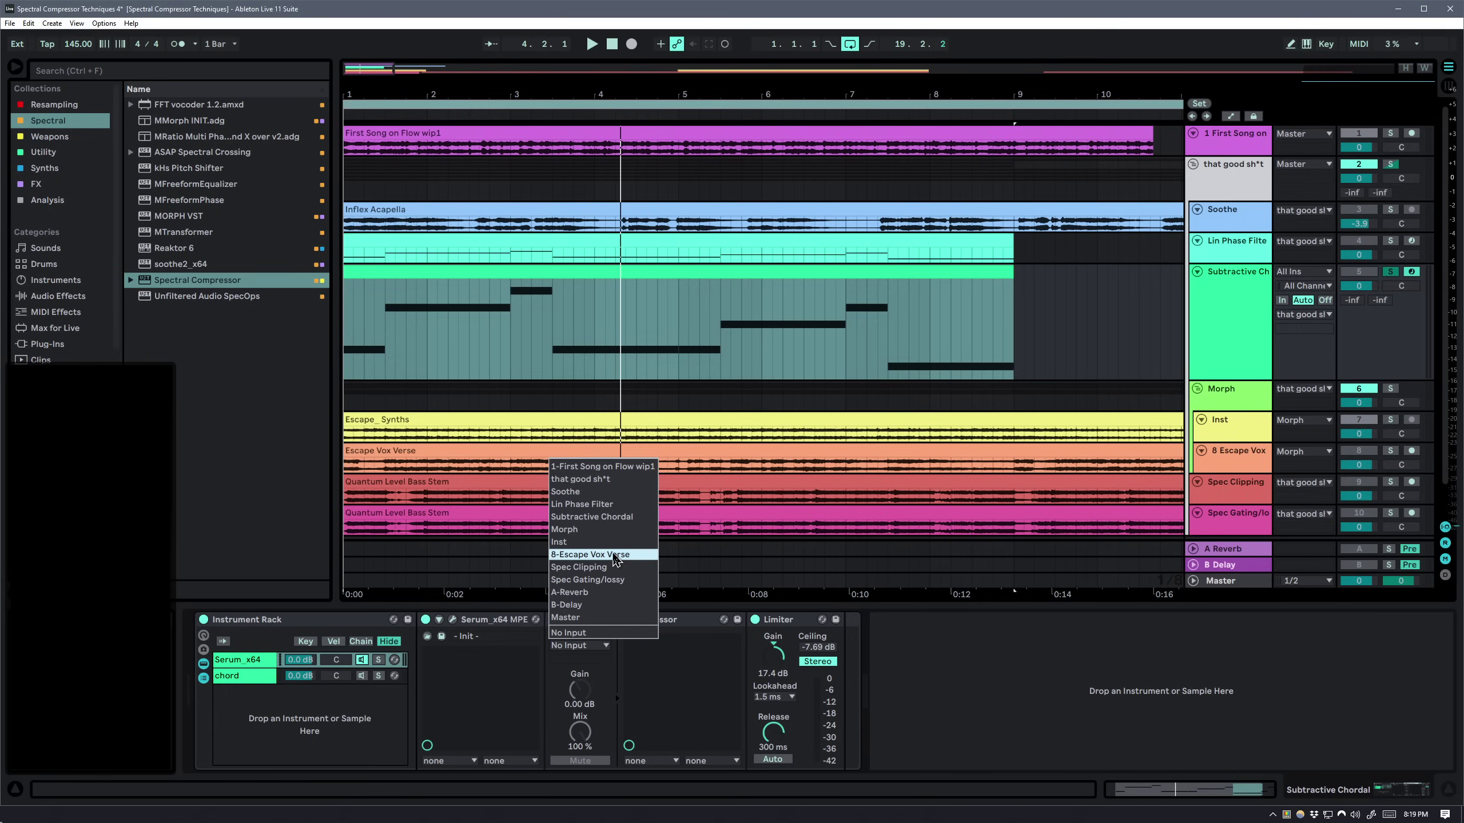
click(592, 517)
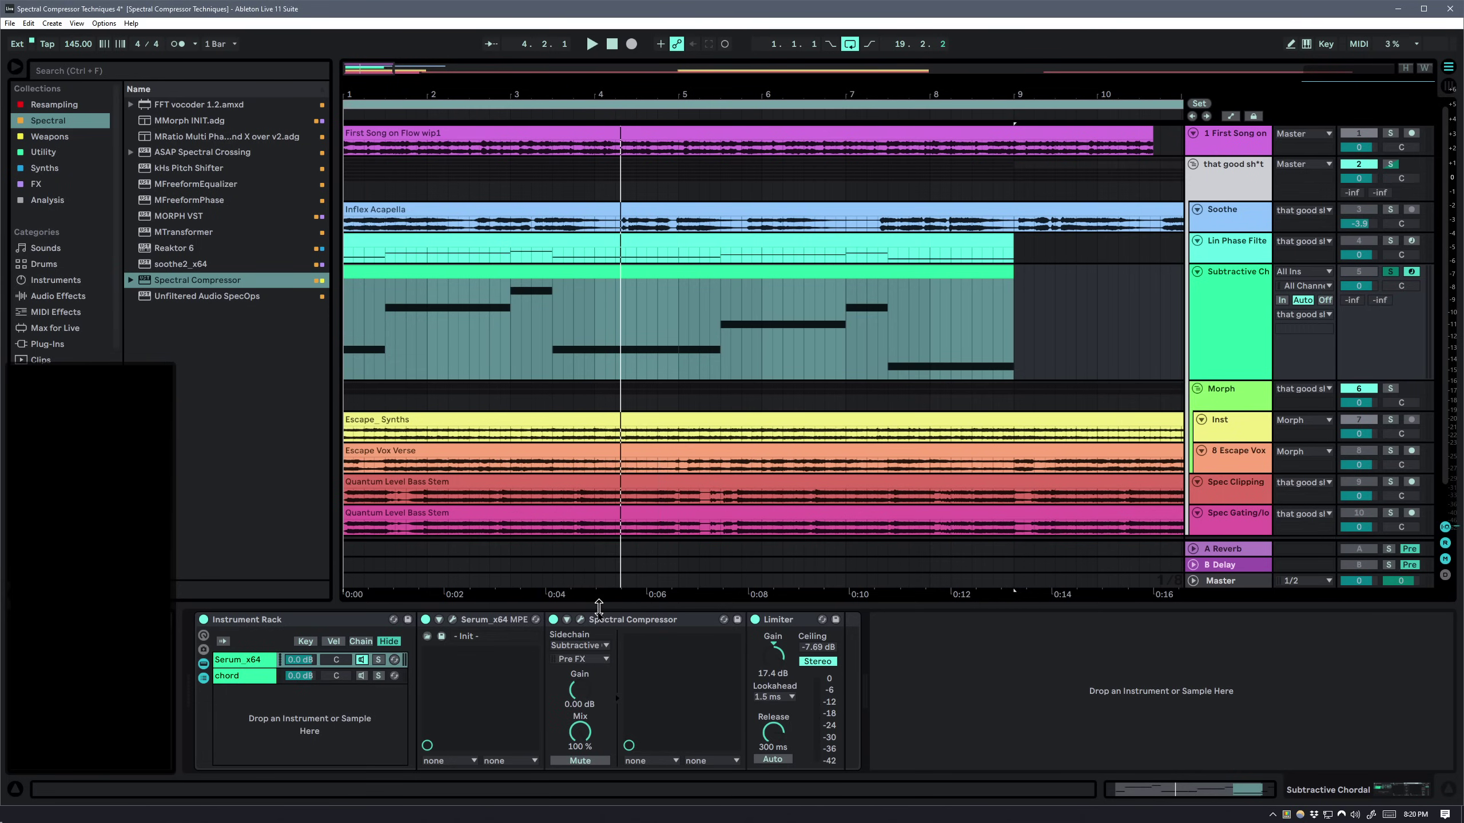
click(585, 663)
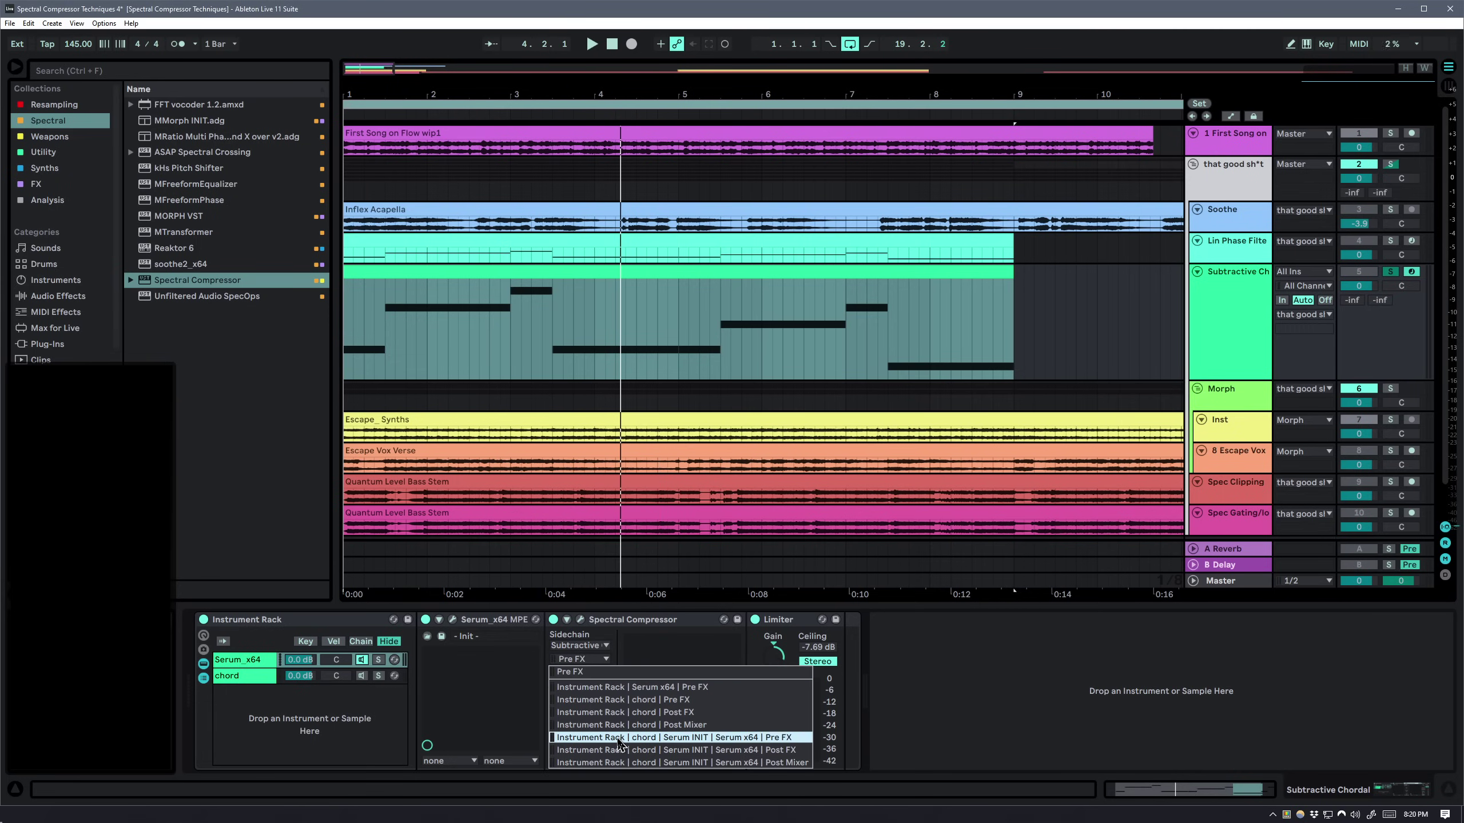
click(701, 717)
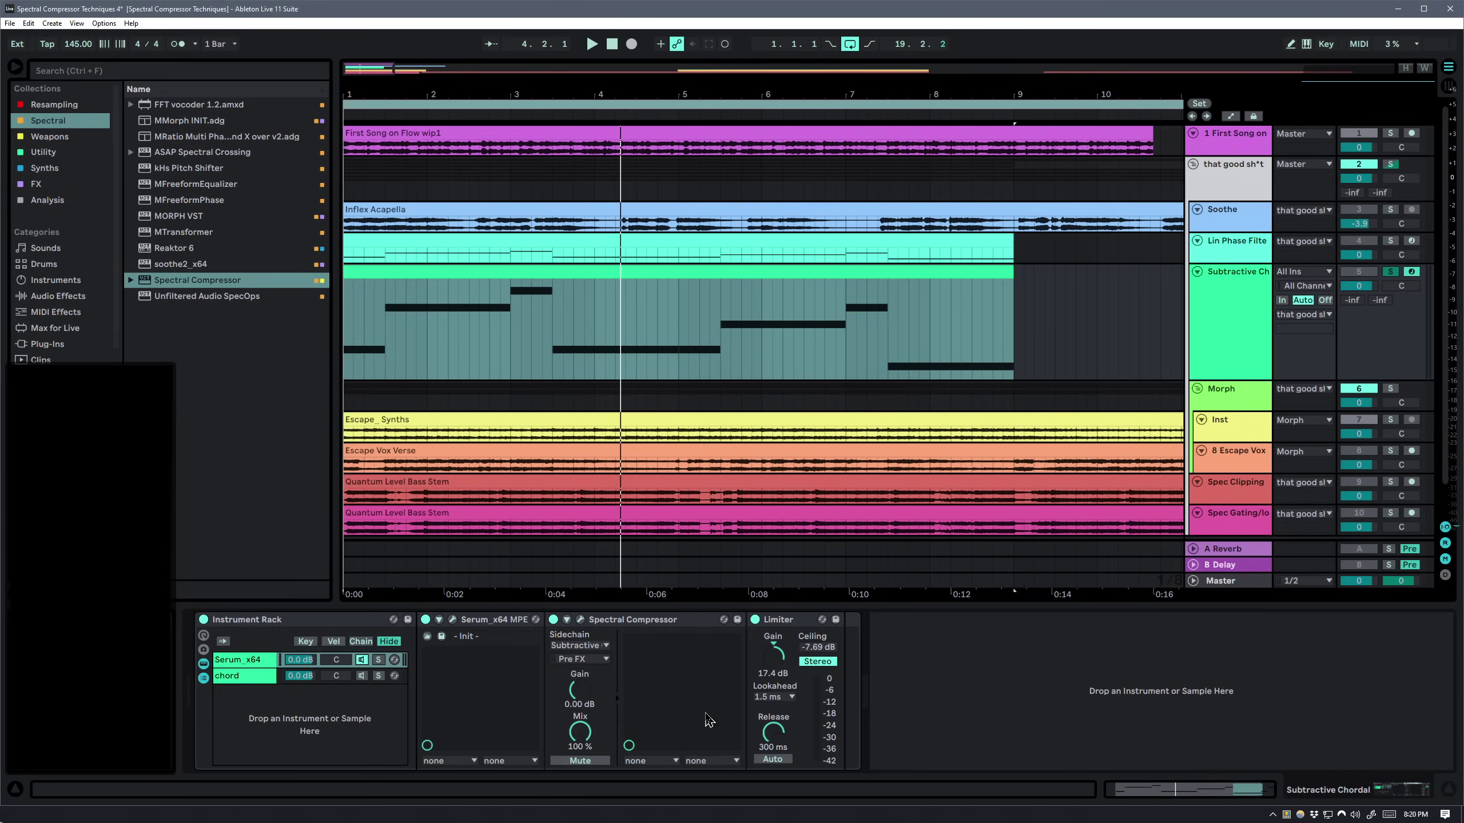
Switch the Spectral Compressor to Sidechain Compression with a 500:1 downward ratio and -43.2 dB threshold
click(580, 620)
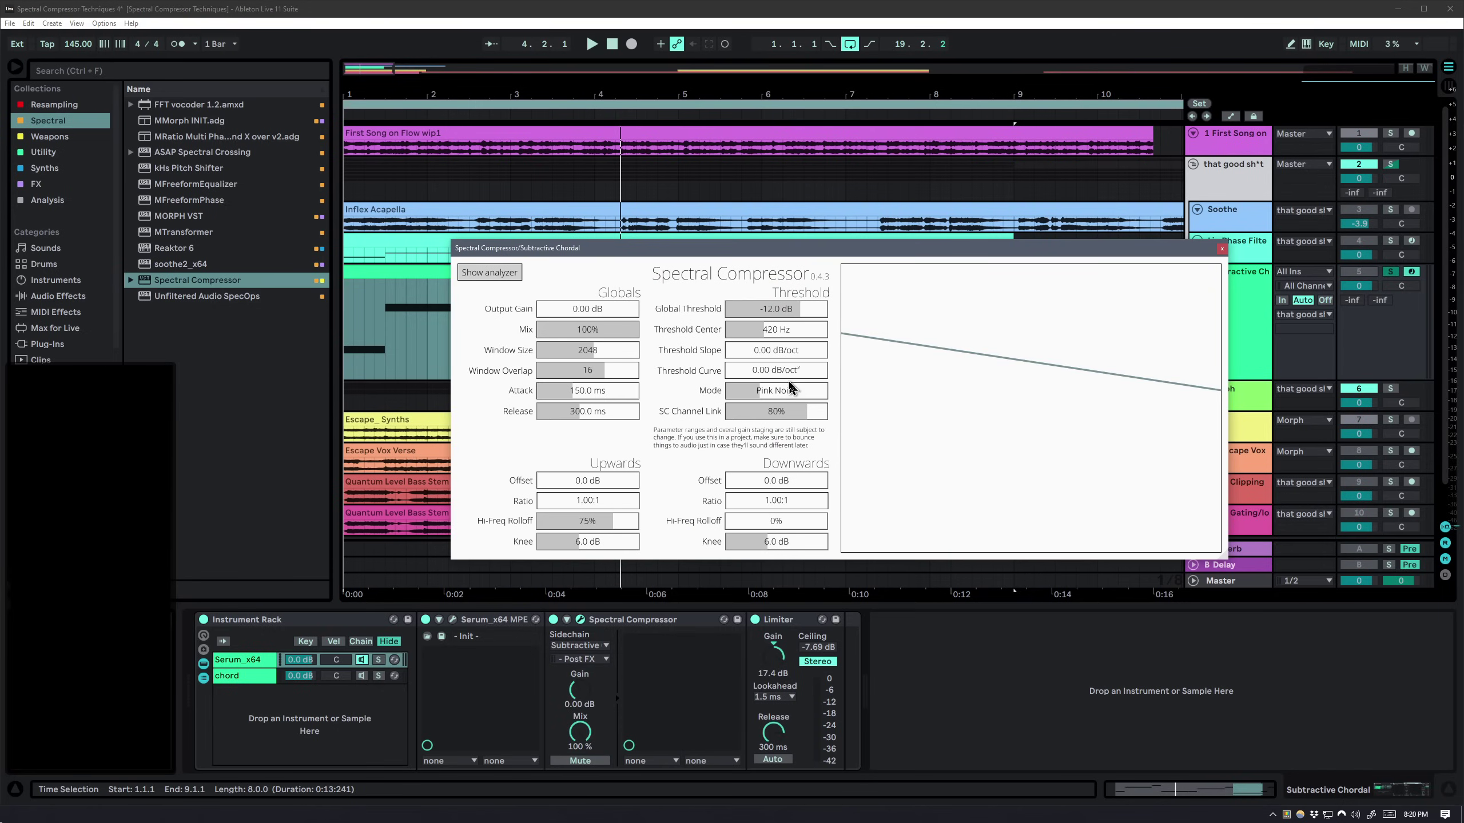
drag(752, 392, 828, 395)
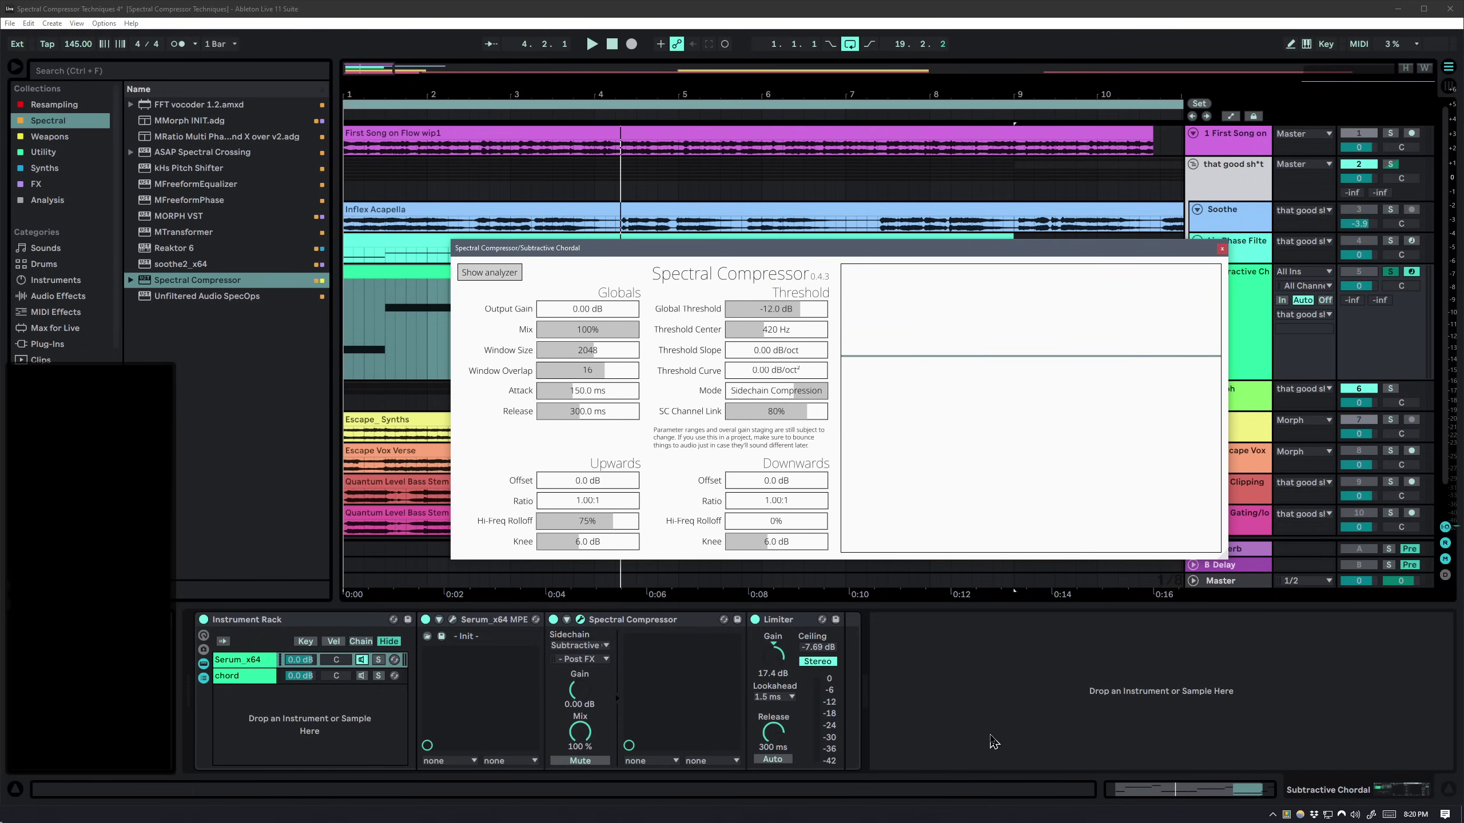
key(space)
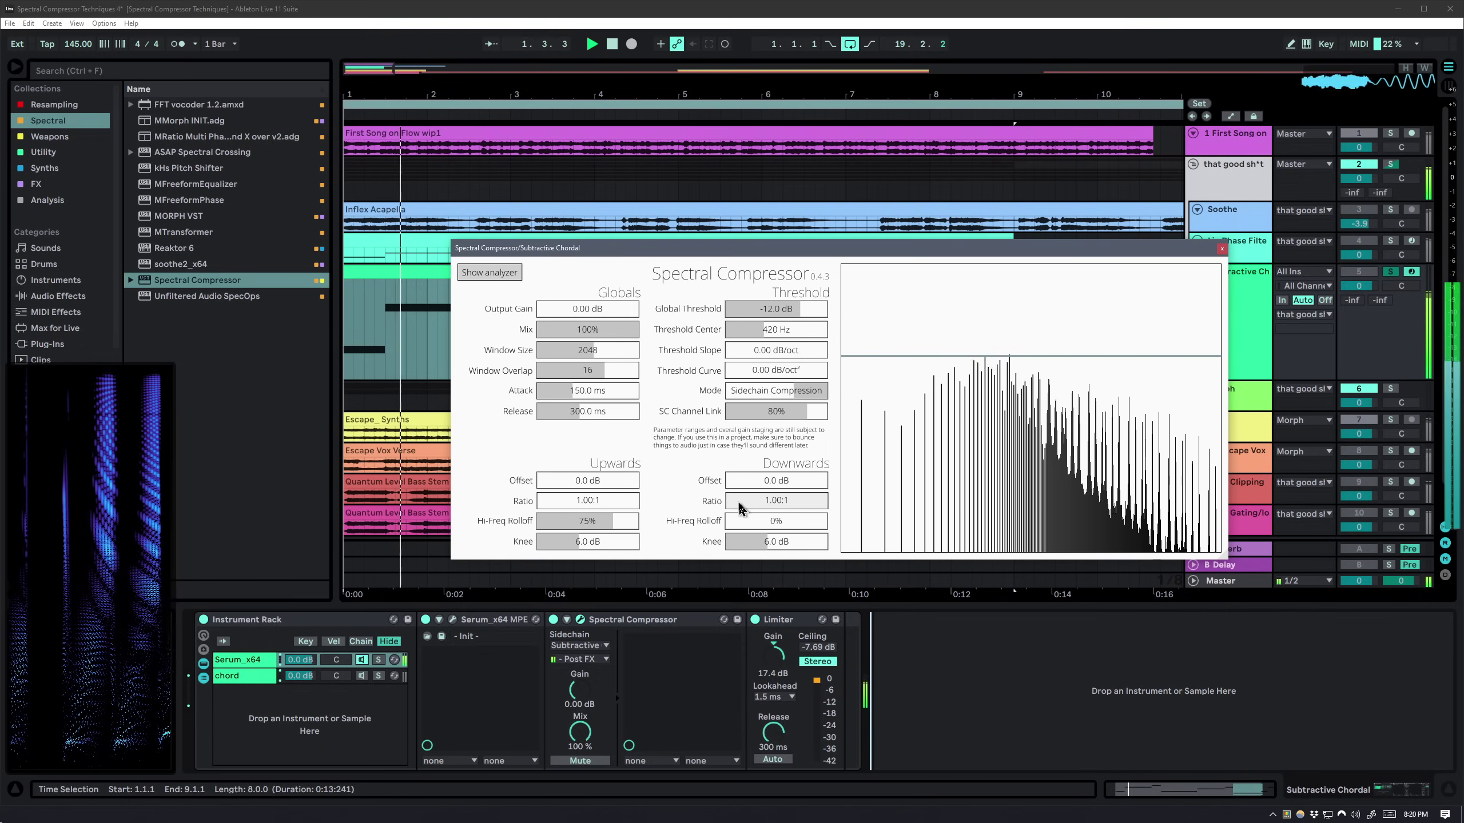
drag(739, 507, 749, 484)
mouse_move(778, 314)
mouse_down()
mouse_move(790, 317)
mouse_move(773, 318)
mouse_up()
click(383, 683)
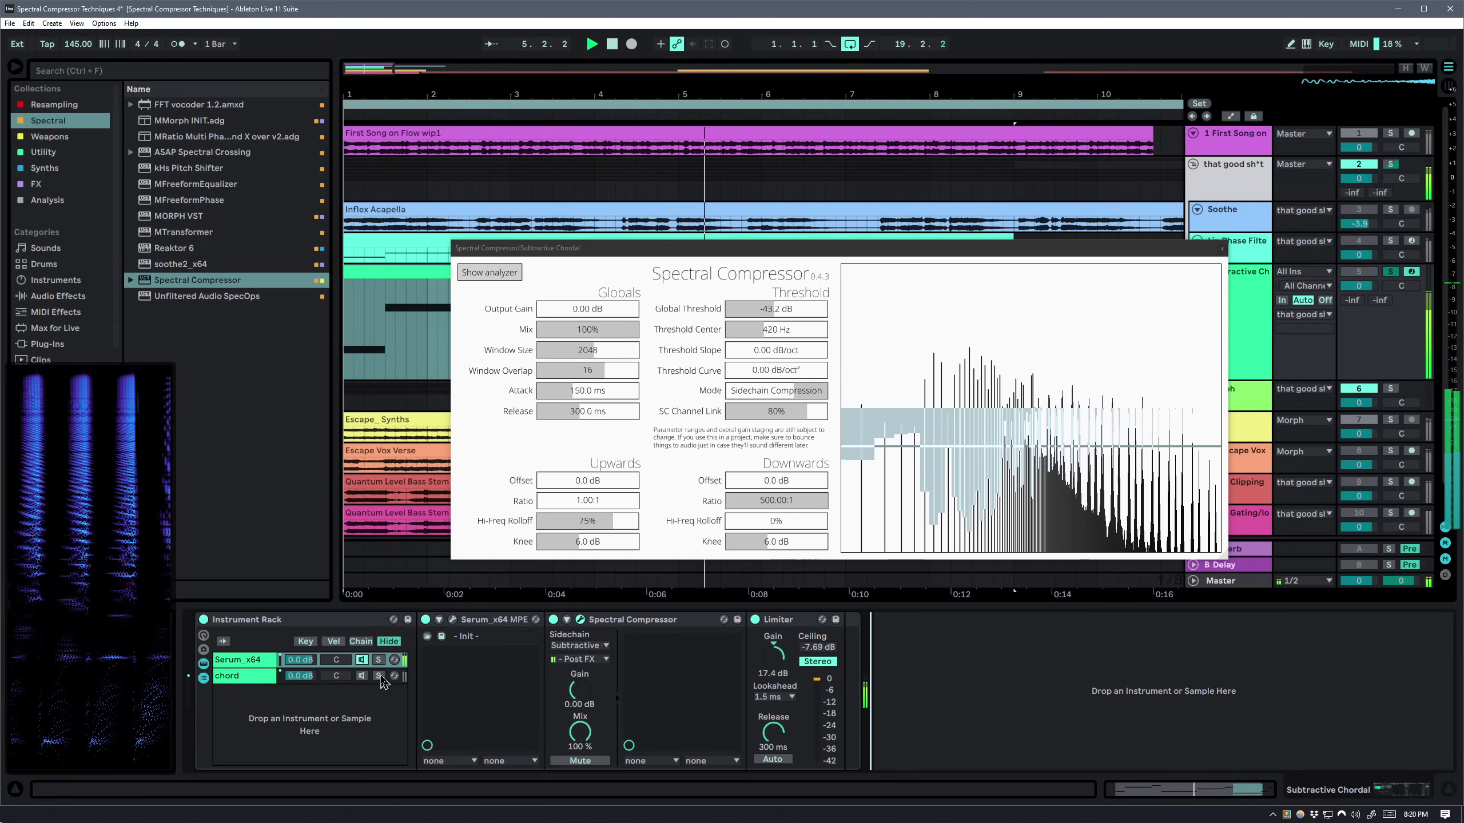
Solo the chord chain, then the Serum_x64 chain, and select the Spectral Compressor device
click(378, 675)
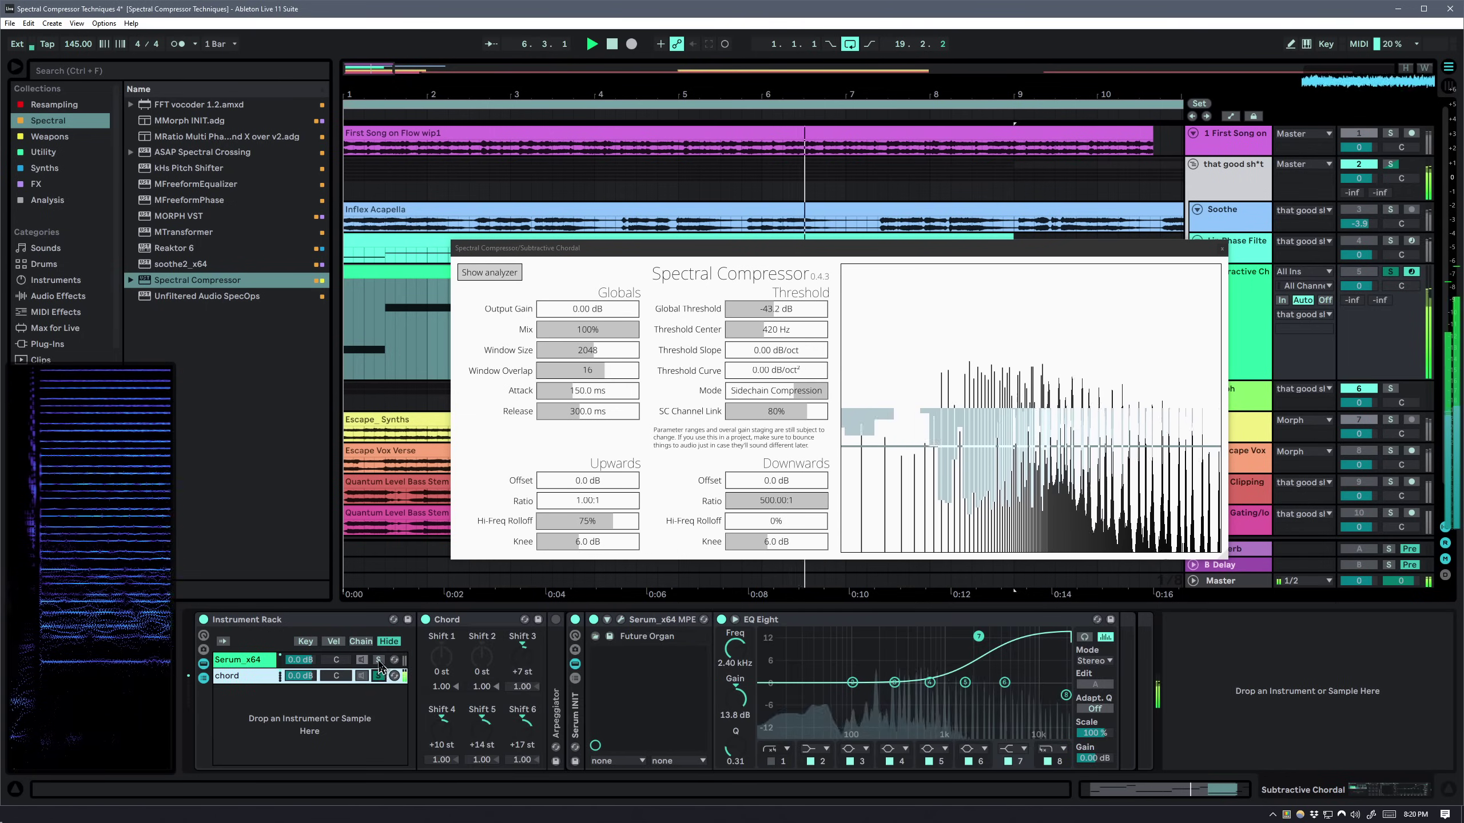
click(378, 660)
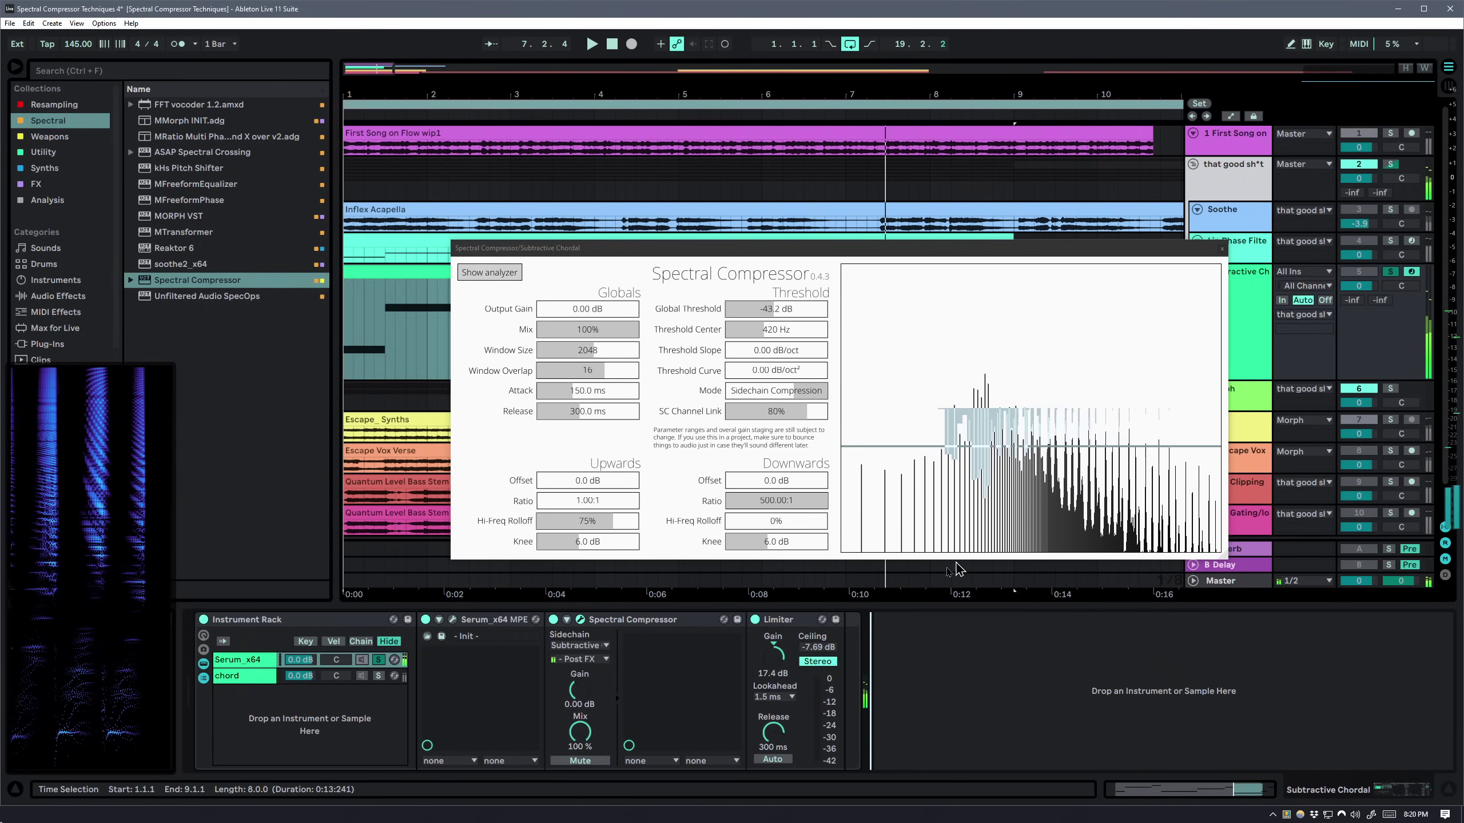
click(651, 619)
Group the Spectral Compressor into an Audio Effect Rack, add a Utility second chain, and play
key(ctrl+g)
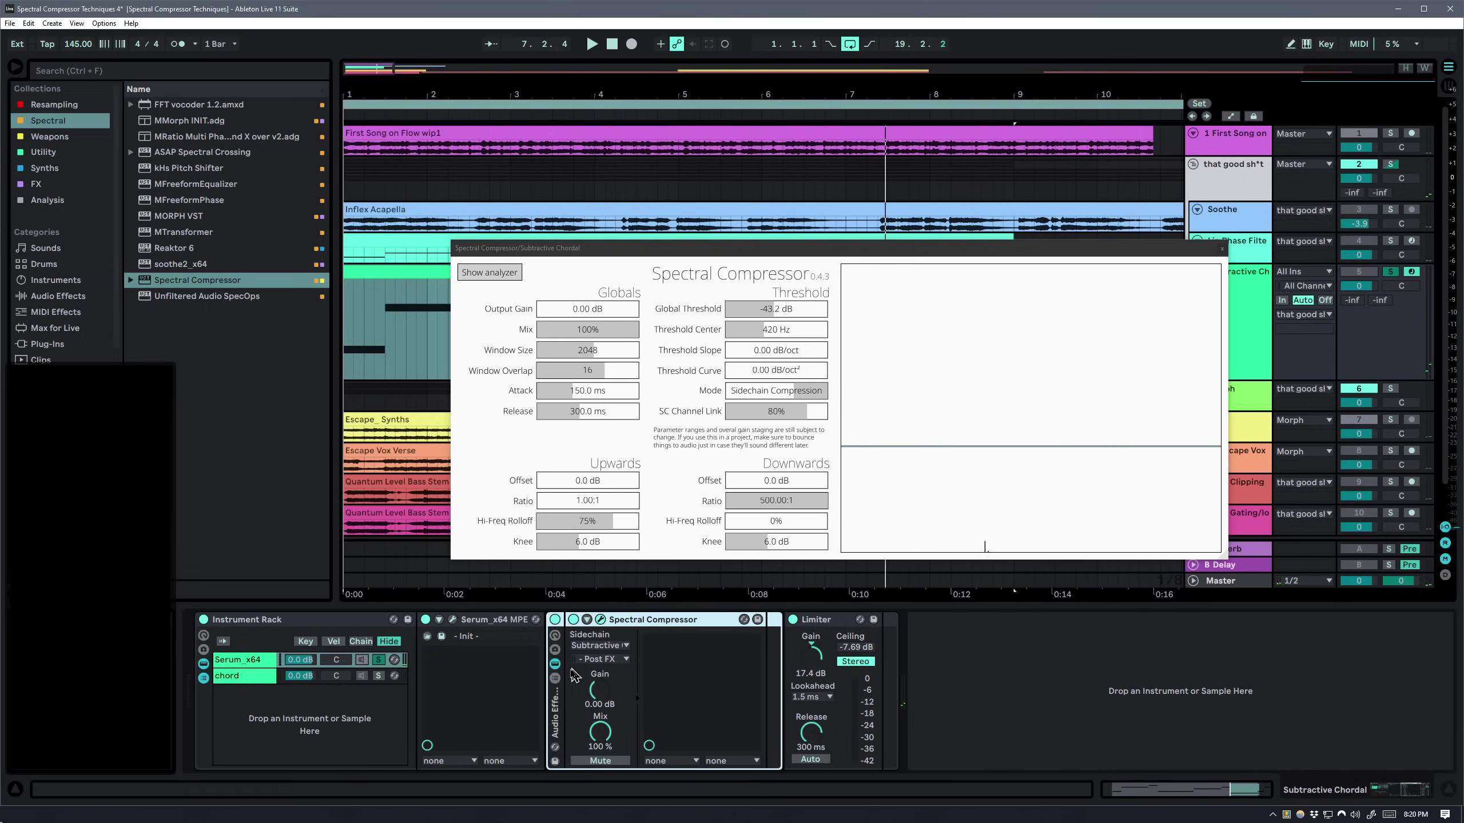
click(555, 678)
double_click(606, 686)
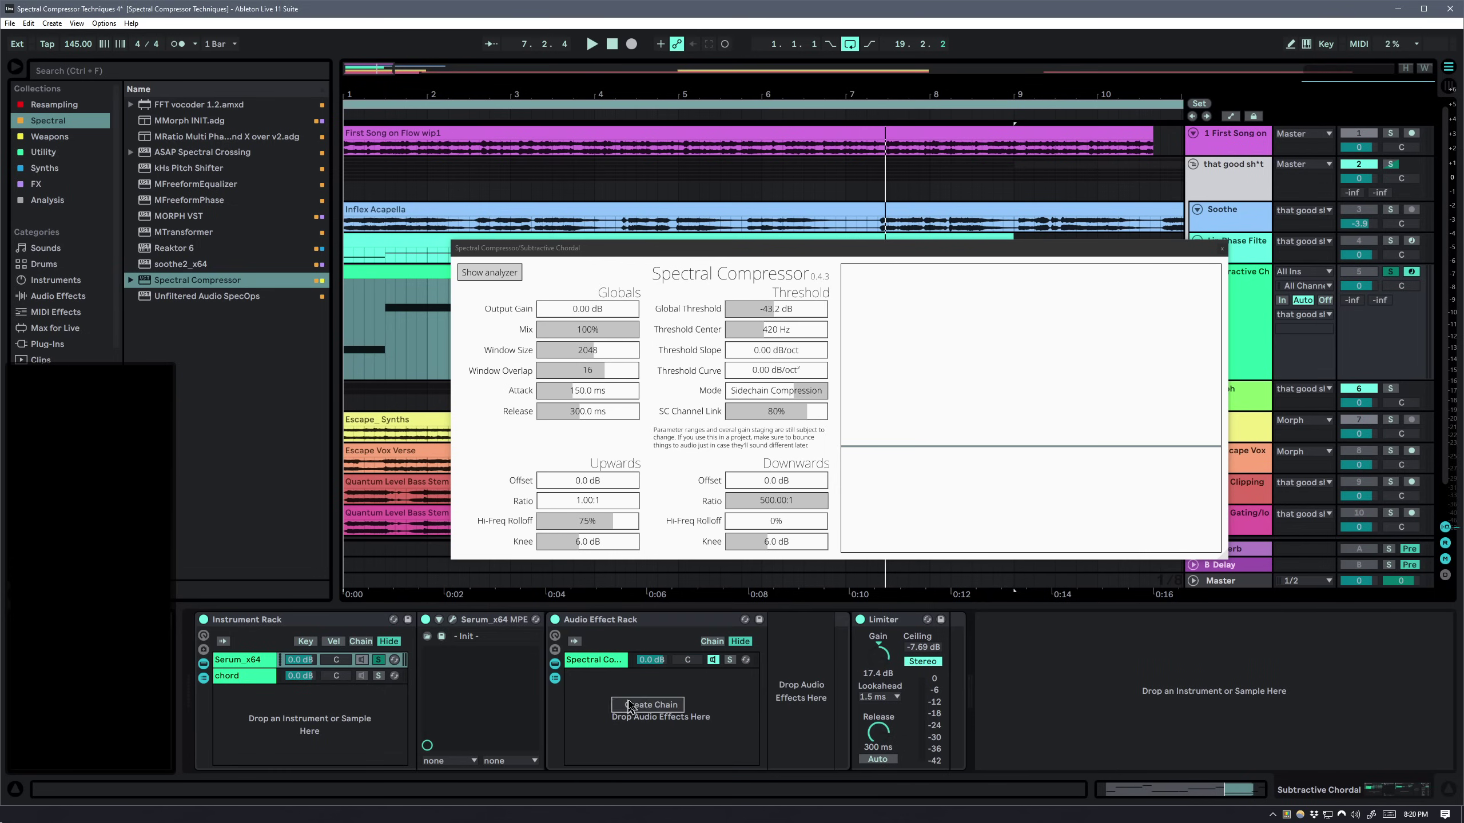
click(166, 75)
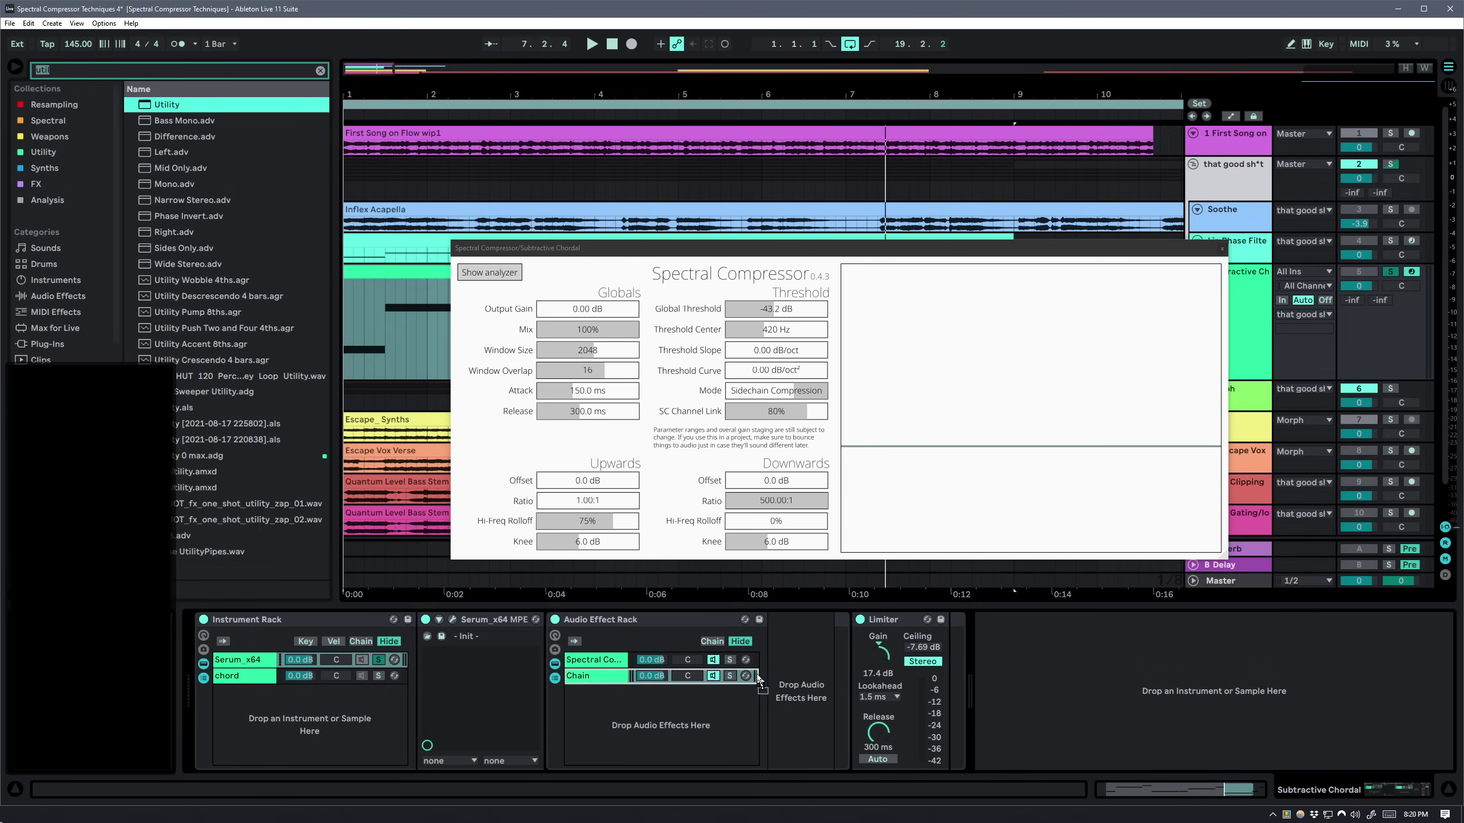
drag(757, 680, 749, 681)
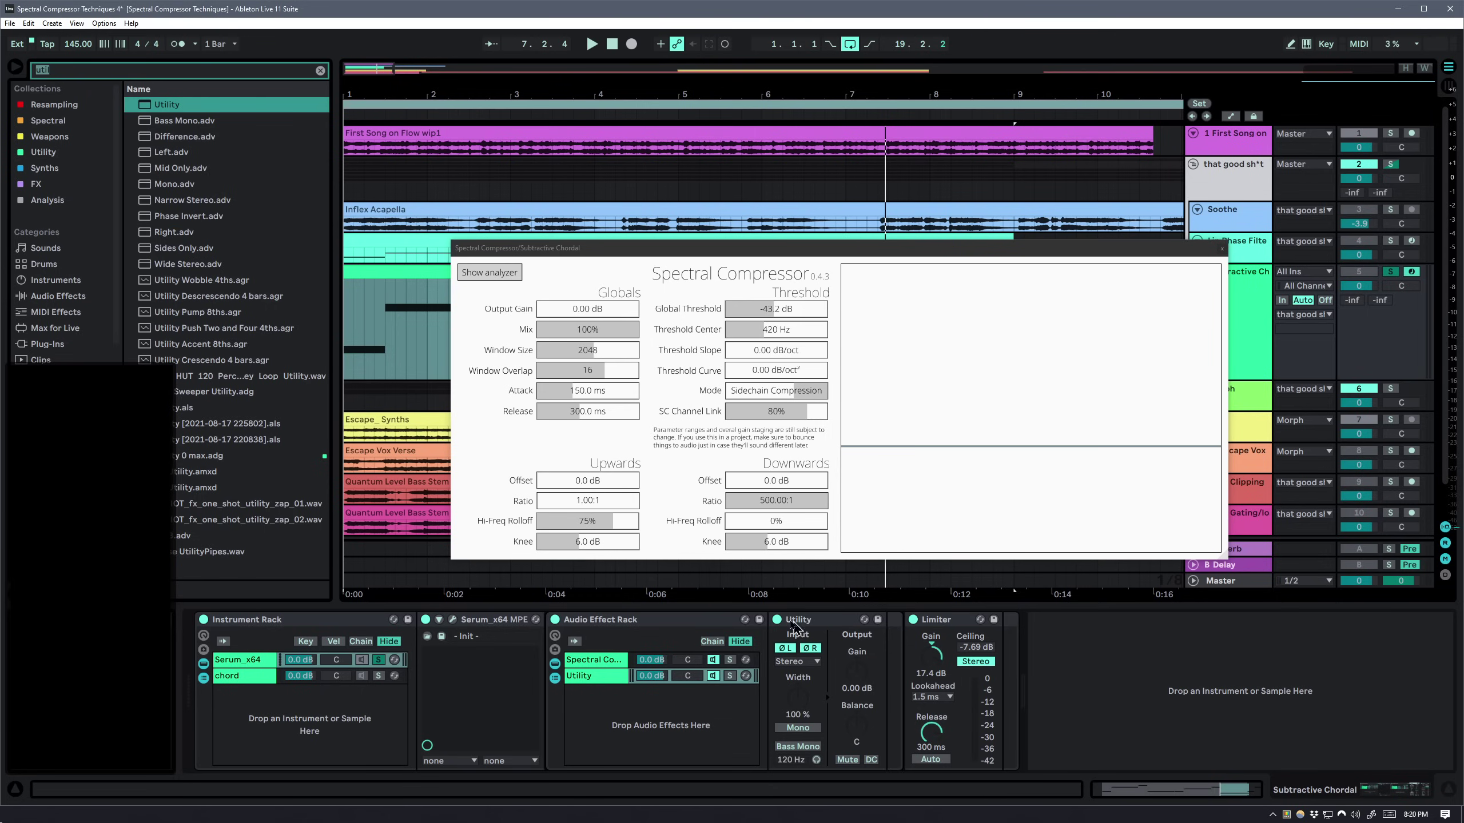
key(space)
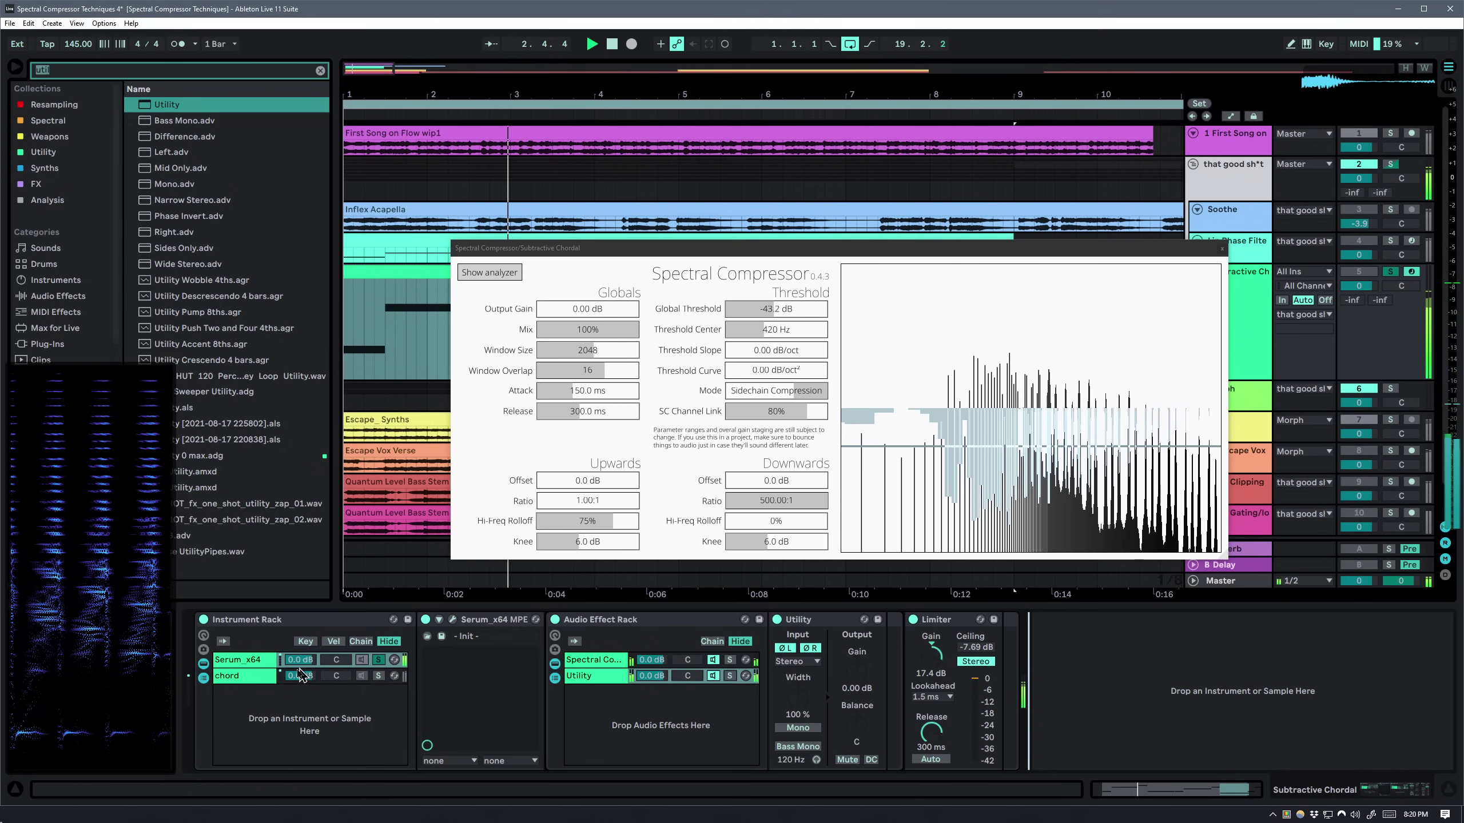
Check the chord and Serum_x64 chains, then audition Global Threshold at about -19 dB and -66.1 dB
click(376, 676)
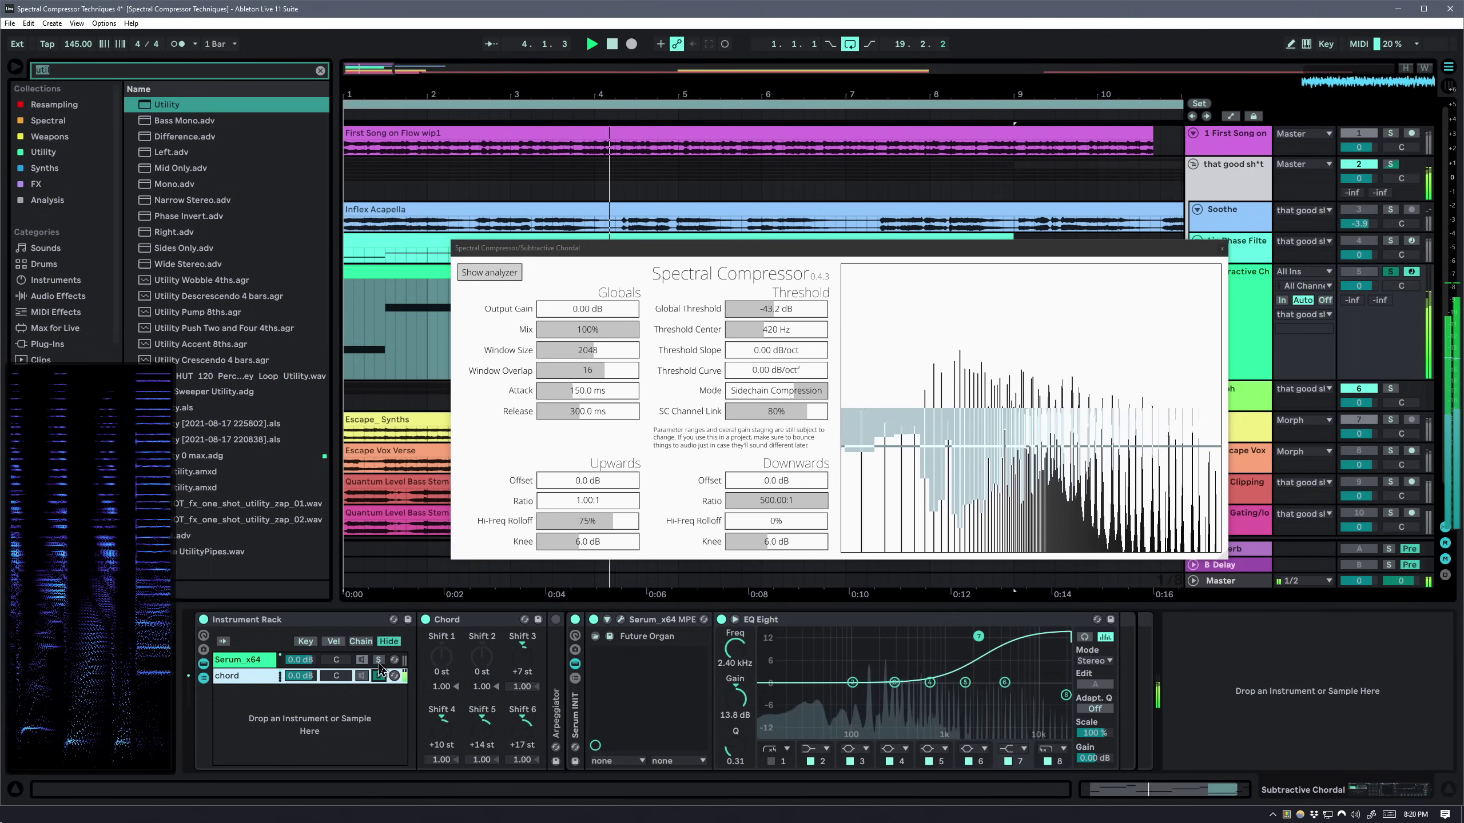
click(378, 661)
mouse_move(797, 315)
mouse_down()
mouse_move(735, 327)
mouse_move(785, 326)
mouse_up()
key(space)
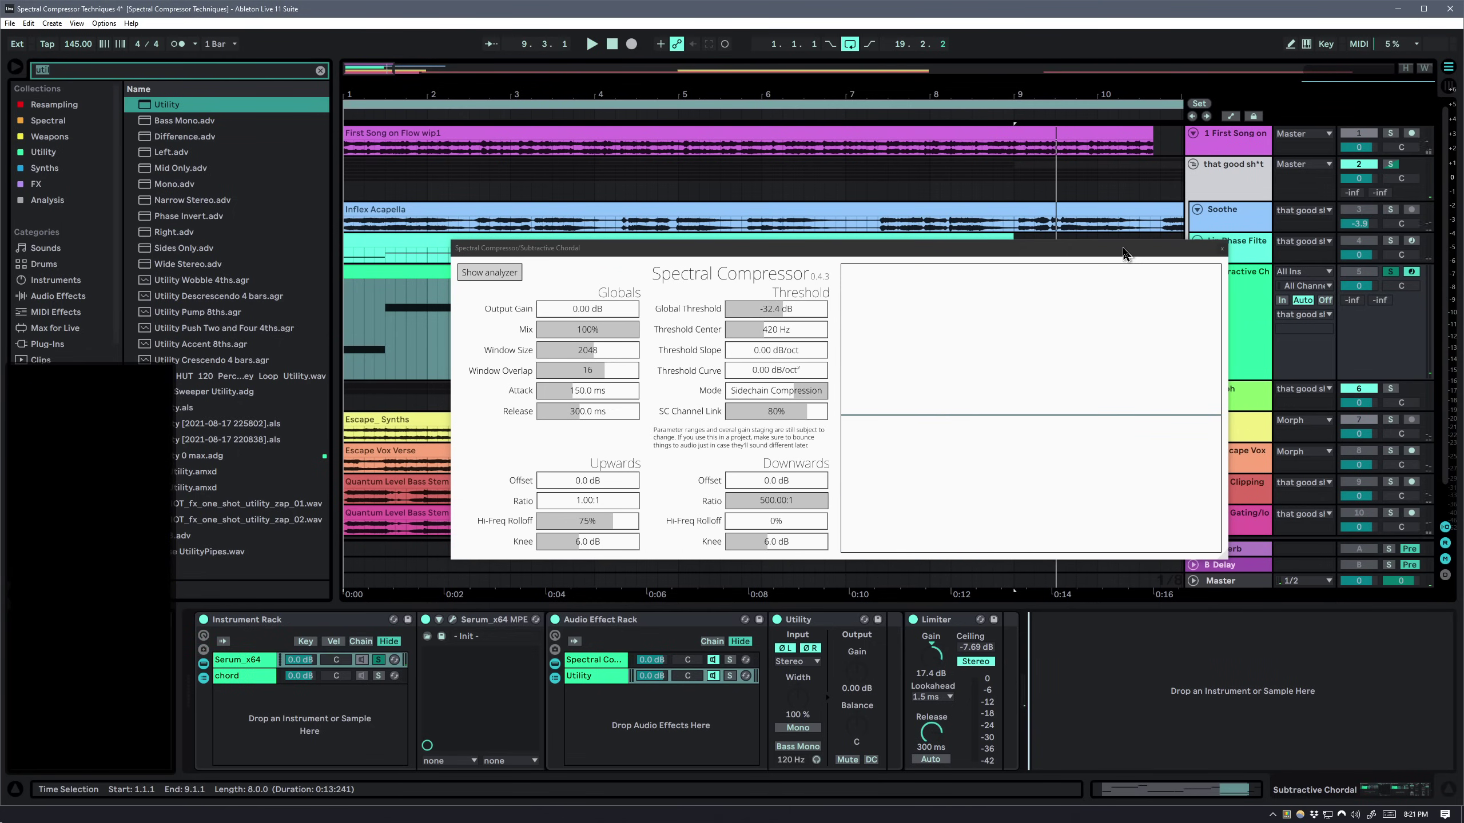
mouse_move(779, 309)
mouse_down()
mouse_move(758, 316)
mouse_move(787, 314)
mouse_up()
key(space)
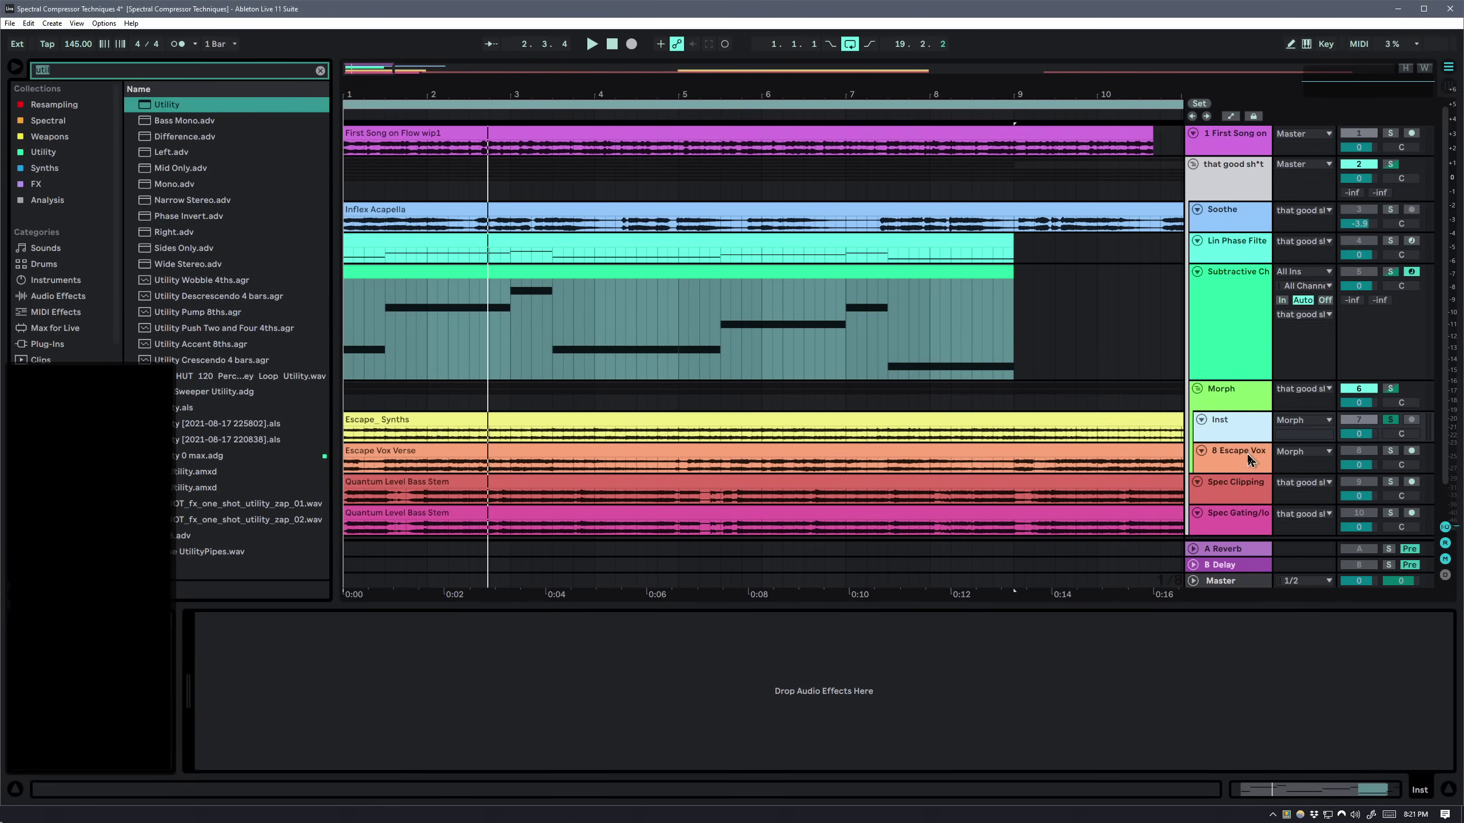
Select the Escape_Synths clip, zoom out to the whole arrangement and play from bar 1
click(417, 419)
key(minus)
key(minus)
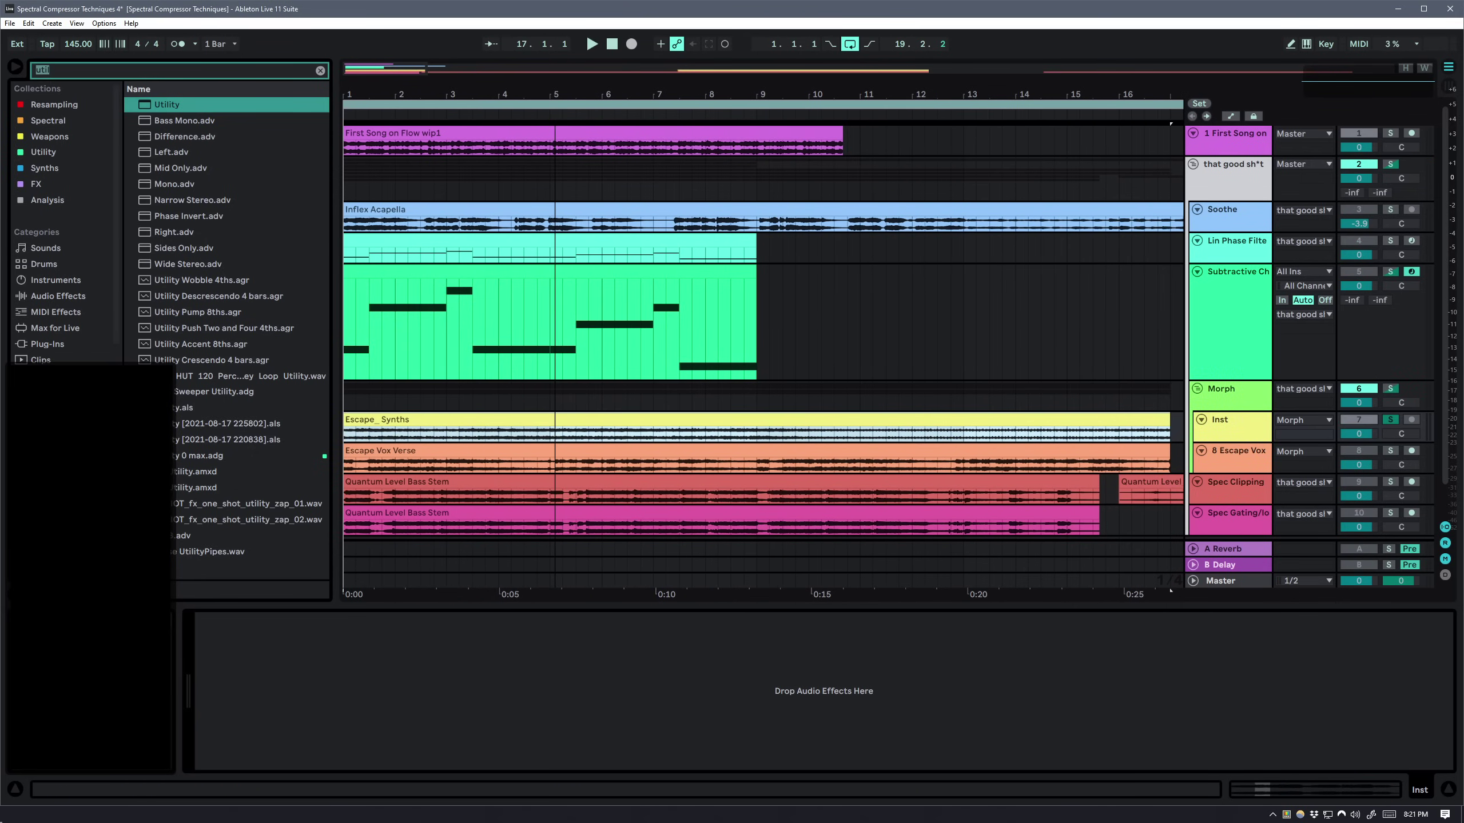
key(space)
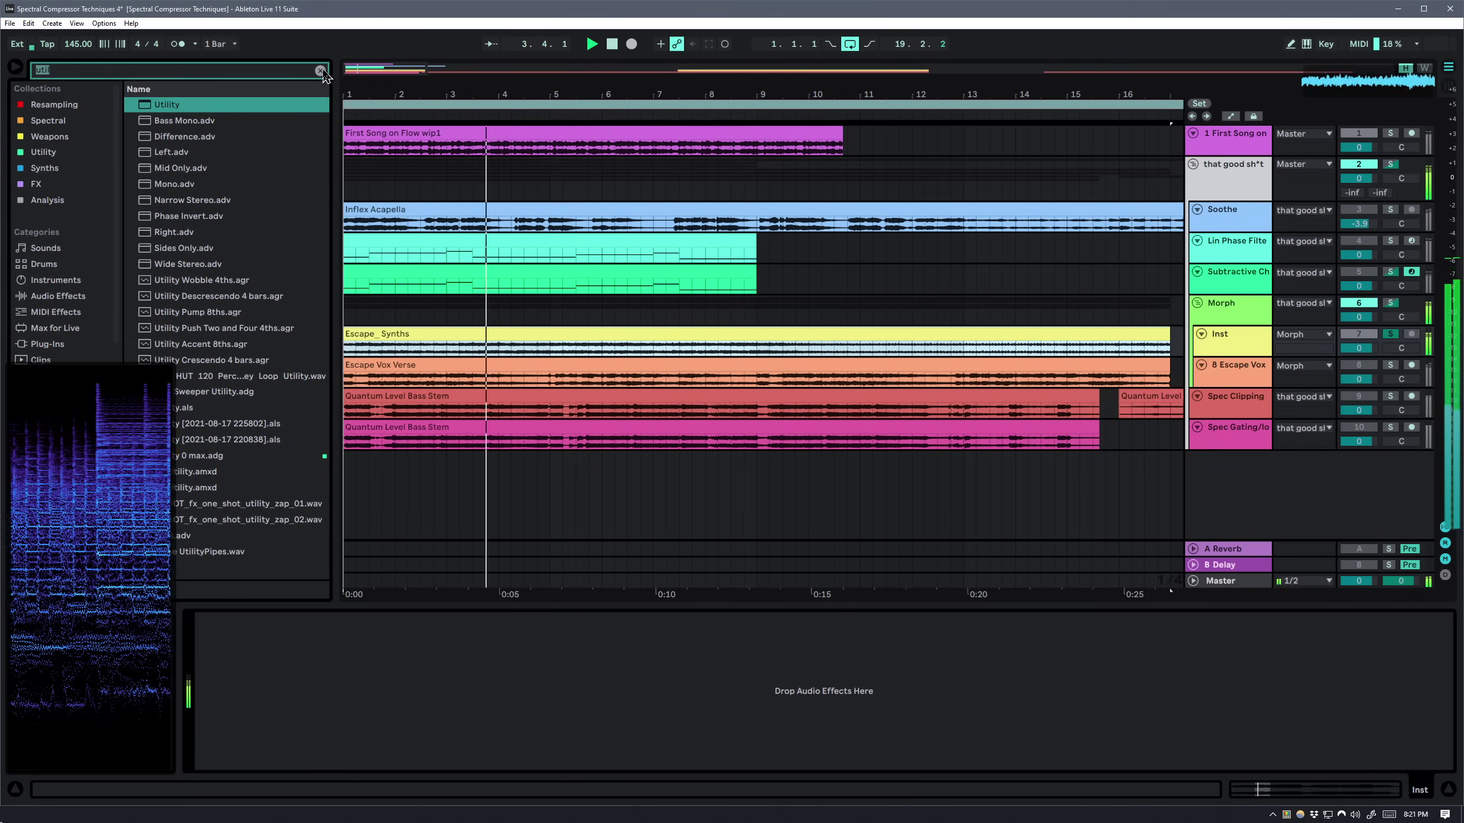
Clear the browser search, select Escape Vox Verse, and show the Spectral plugin collection
key(ctrl+f)
click(488, 652)
click(1233, 372)
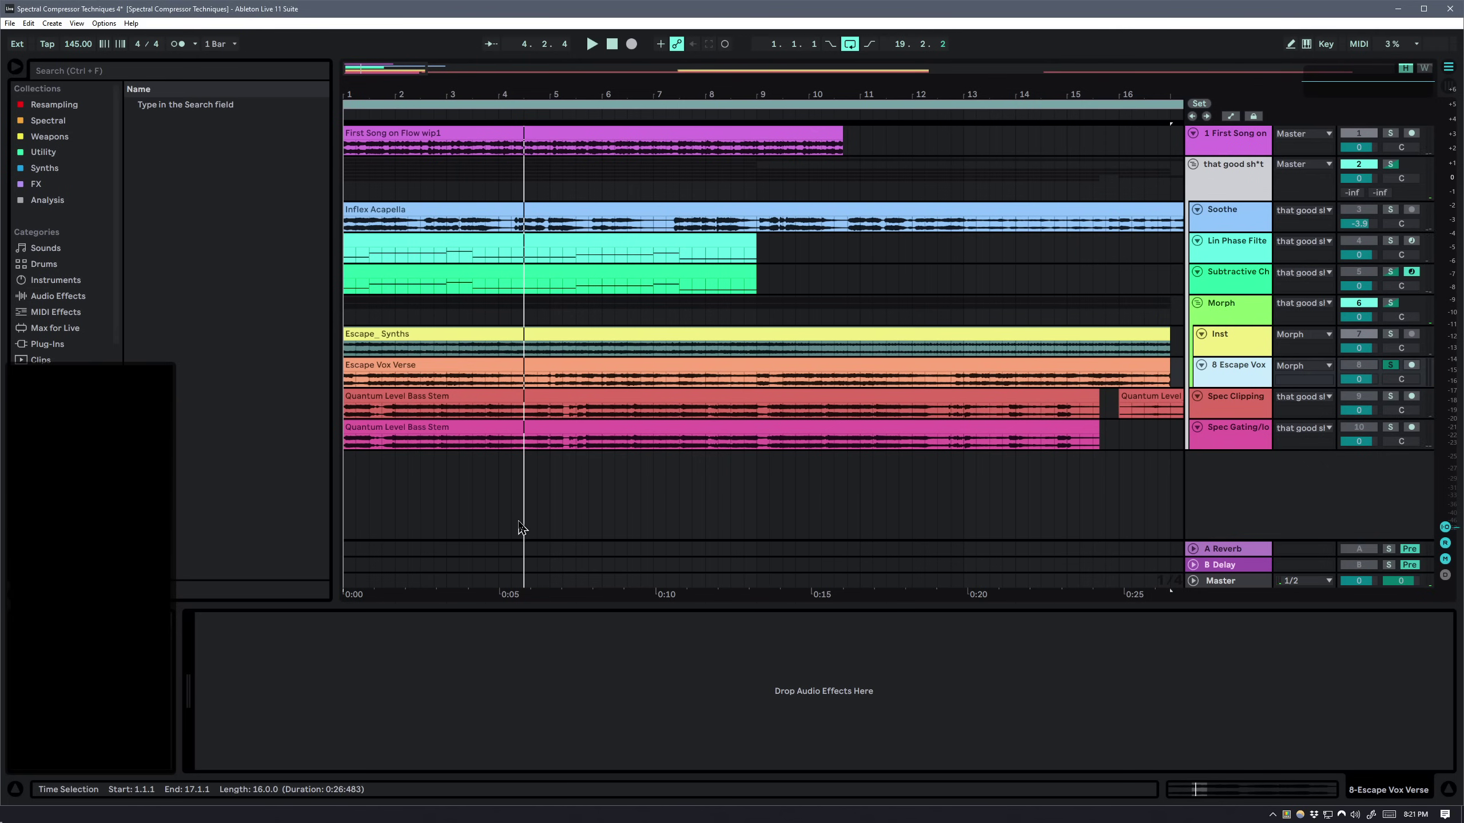
key(space)
key(space)
click(48, 120)
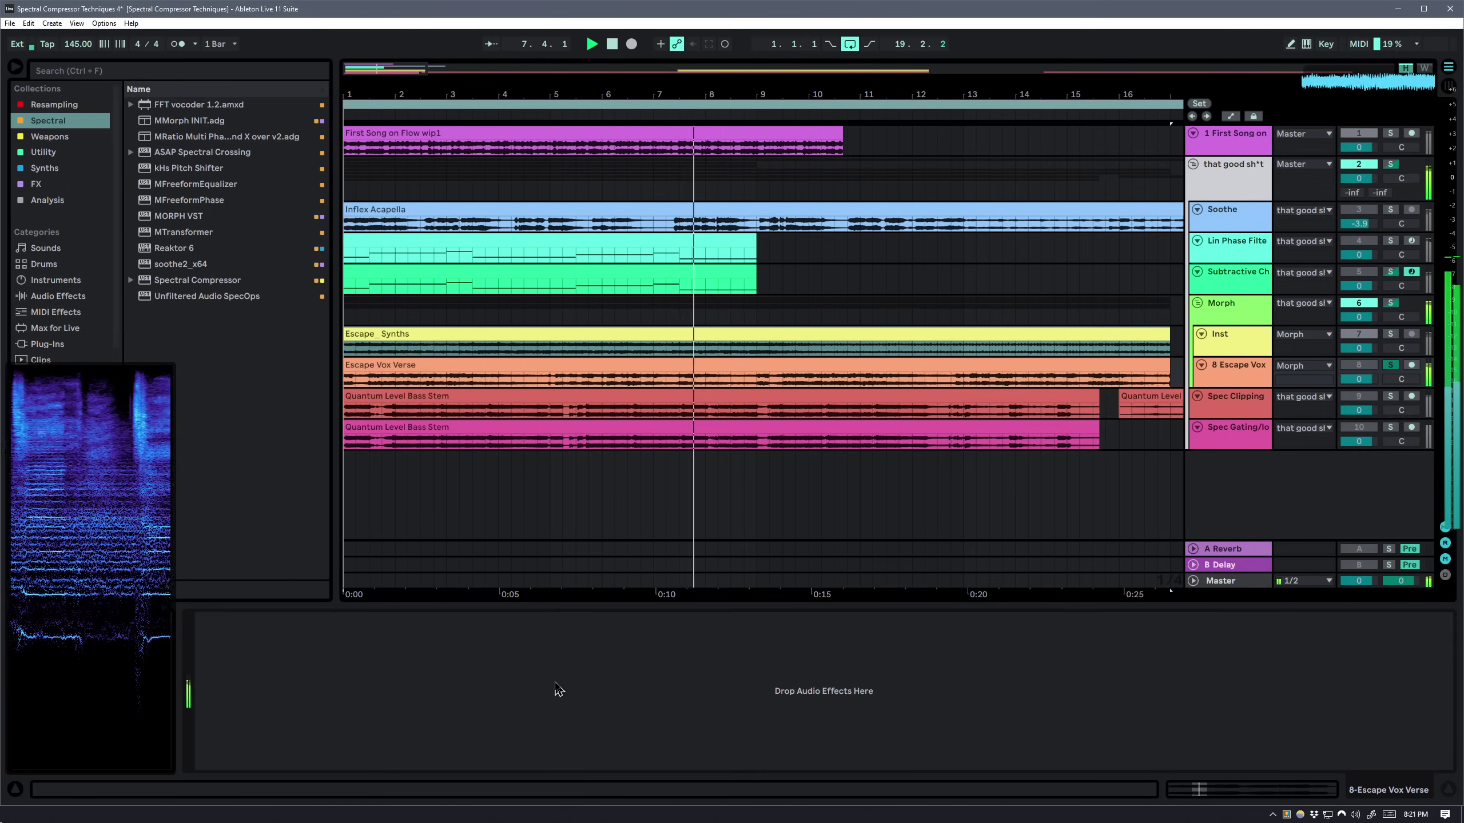
Add Spectral Compressor to the Inst track, sidechained from 8-Escape Vox Verse
key(space)
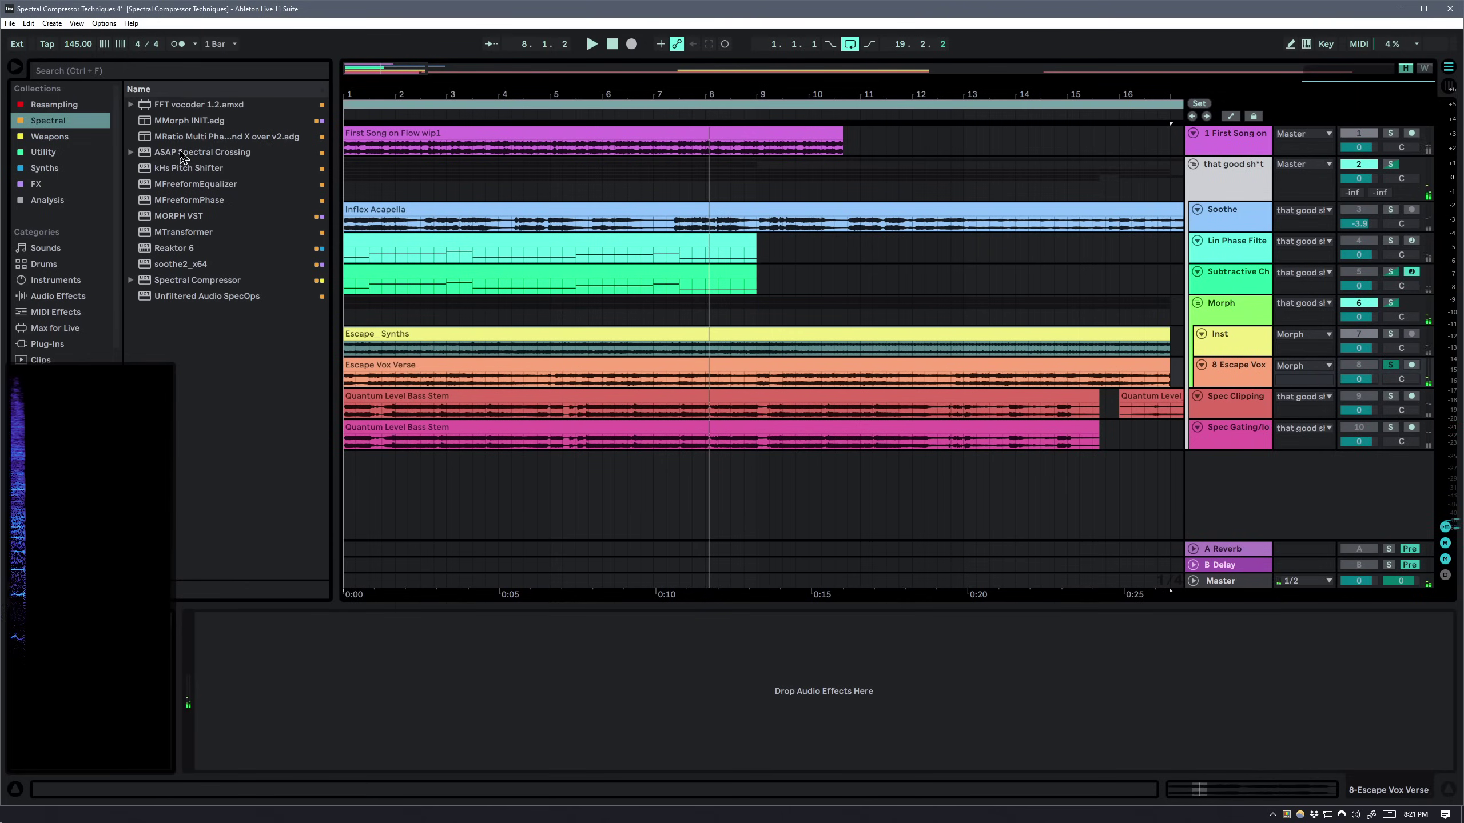
drag(202, 283, 433, 349)
click(1234, 342)
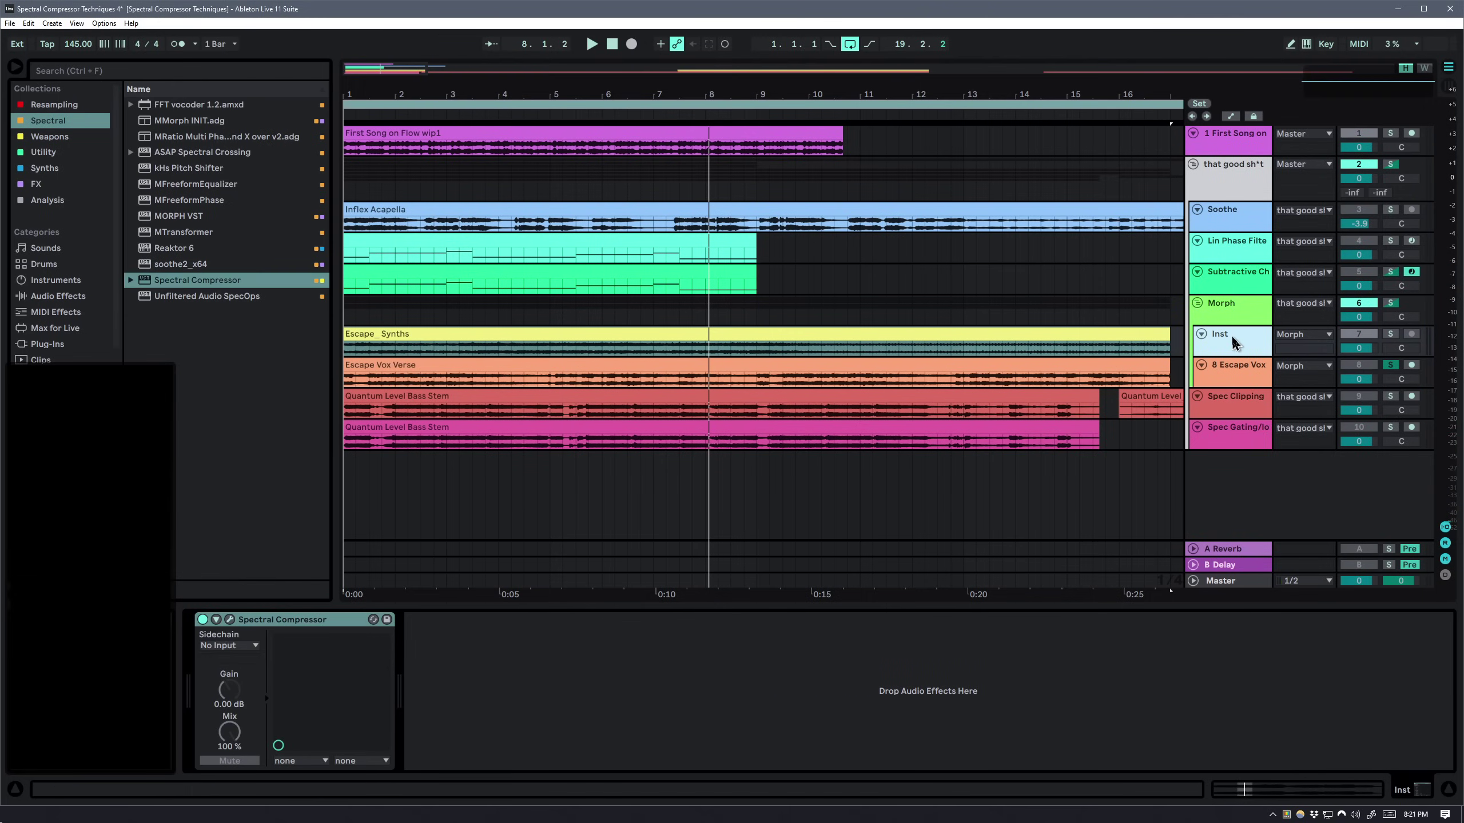
click(224, 646)
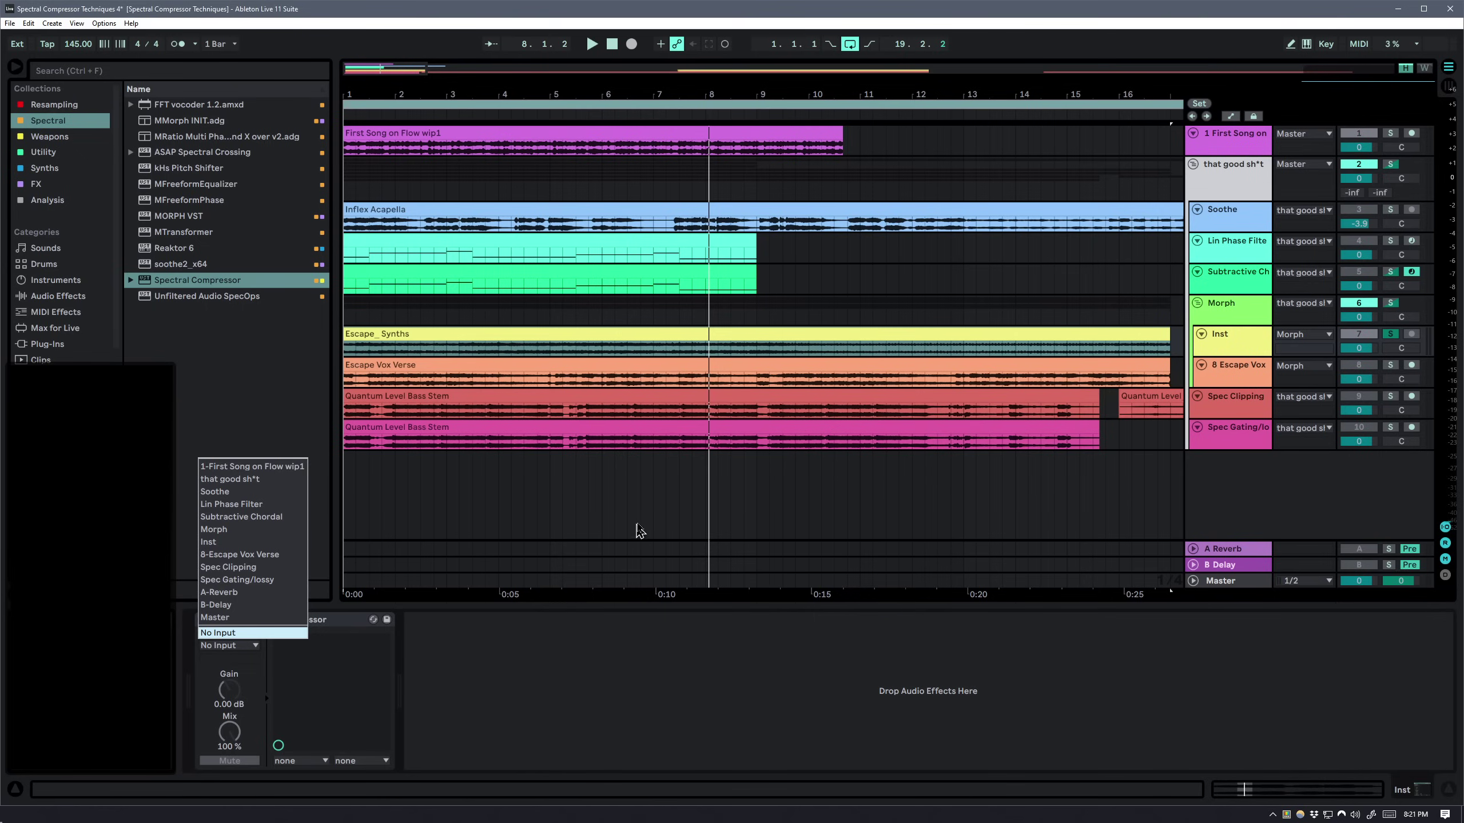
click(271, 554)
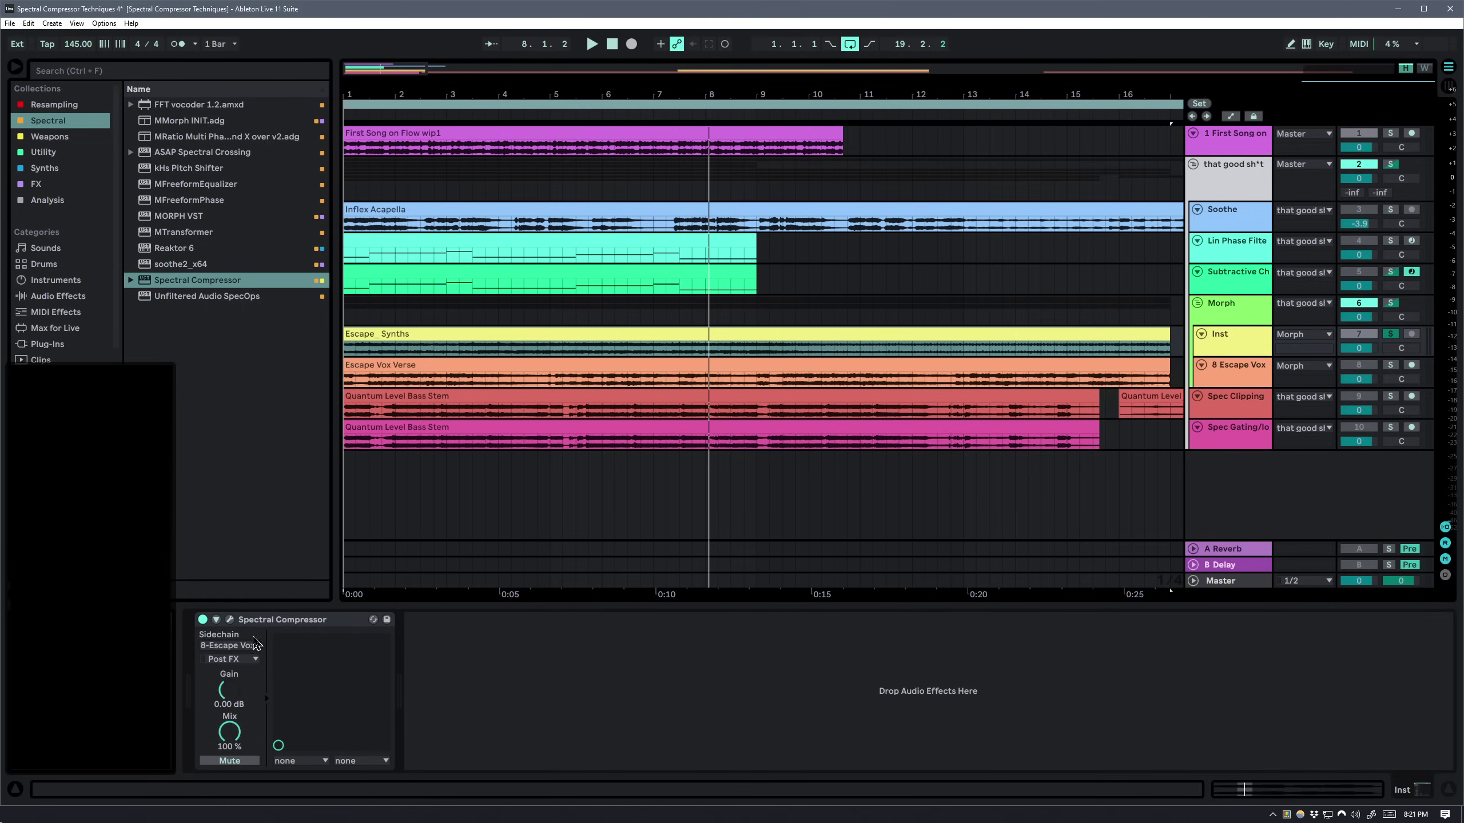
In the compressor editor, choose Sidechain Matching mode and set the ratios to 500:1
click(230, 619)
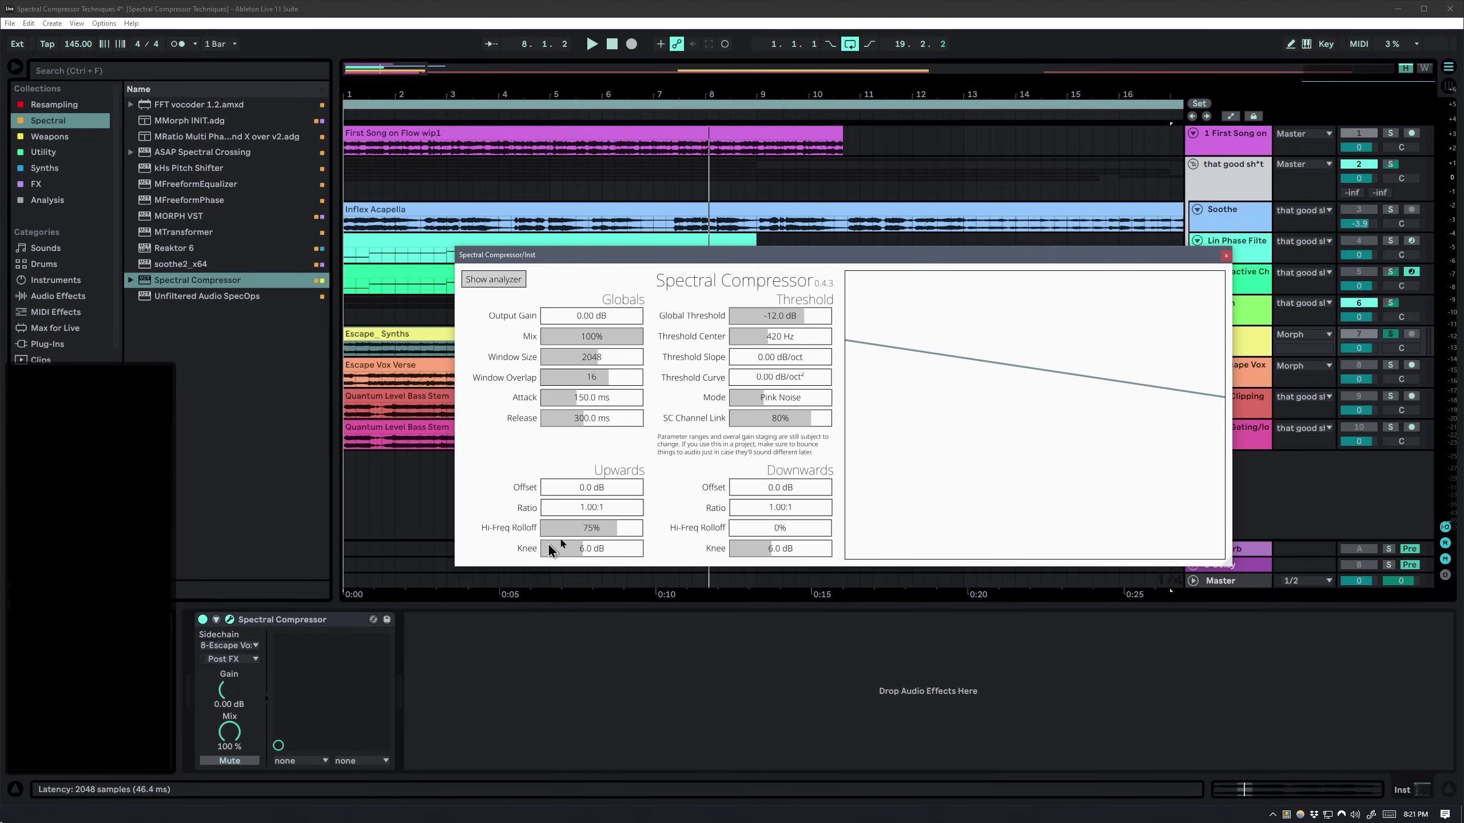
click(750, 402)
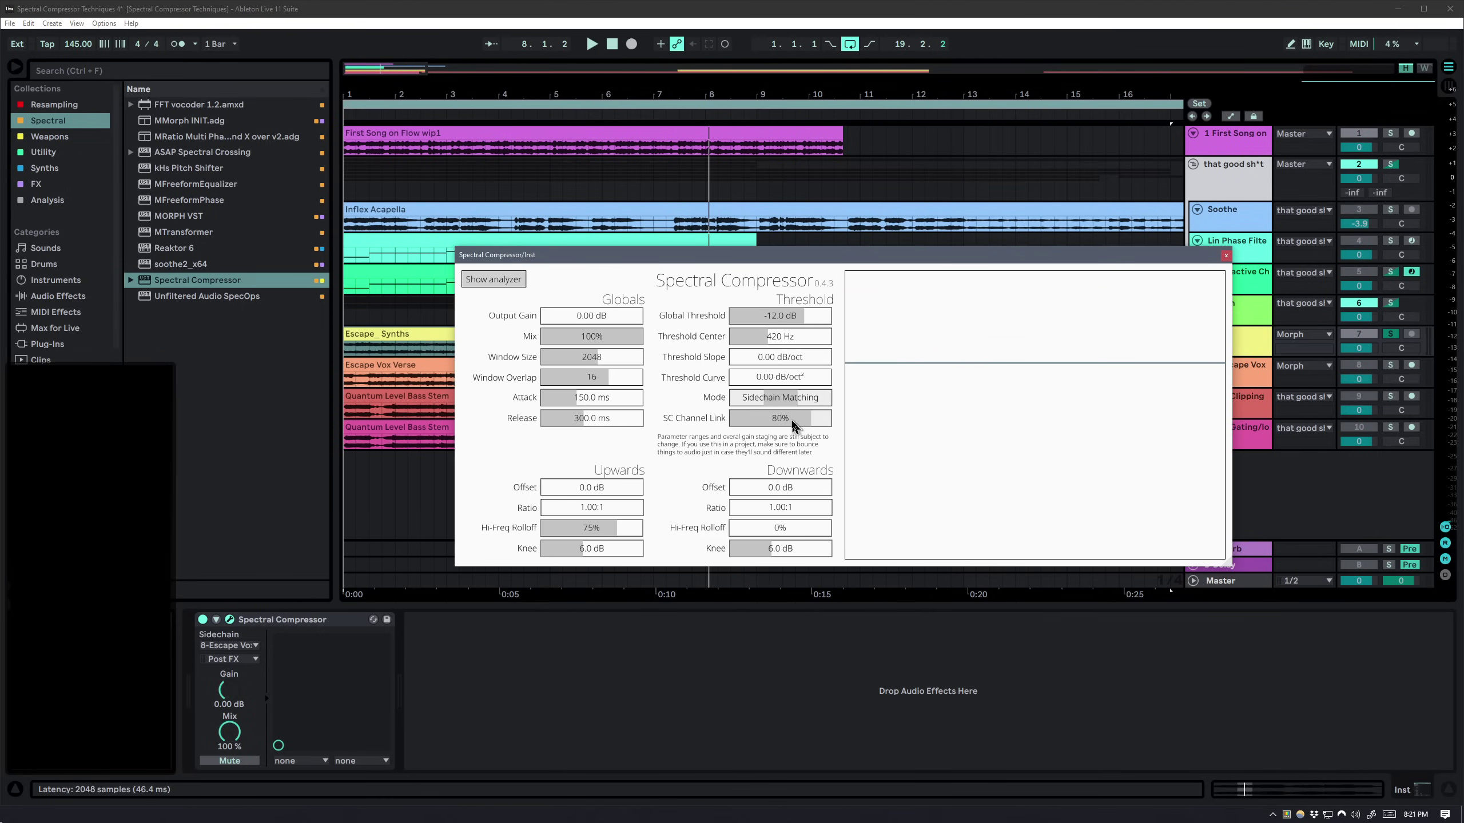
drag(835, 261, 890, 467)
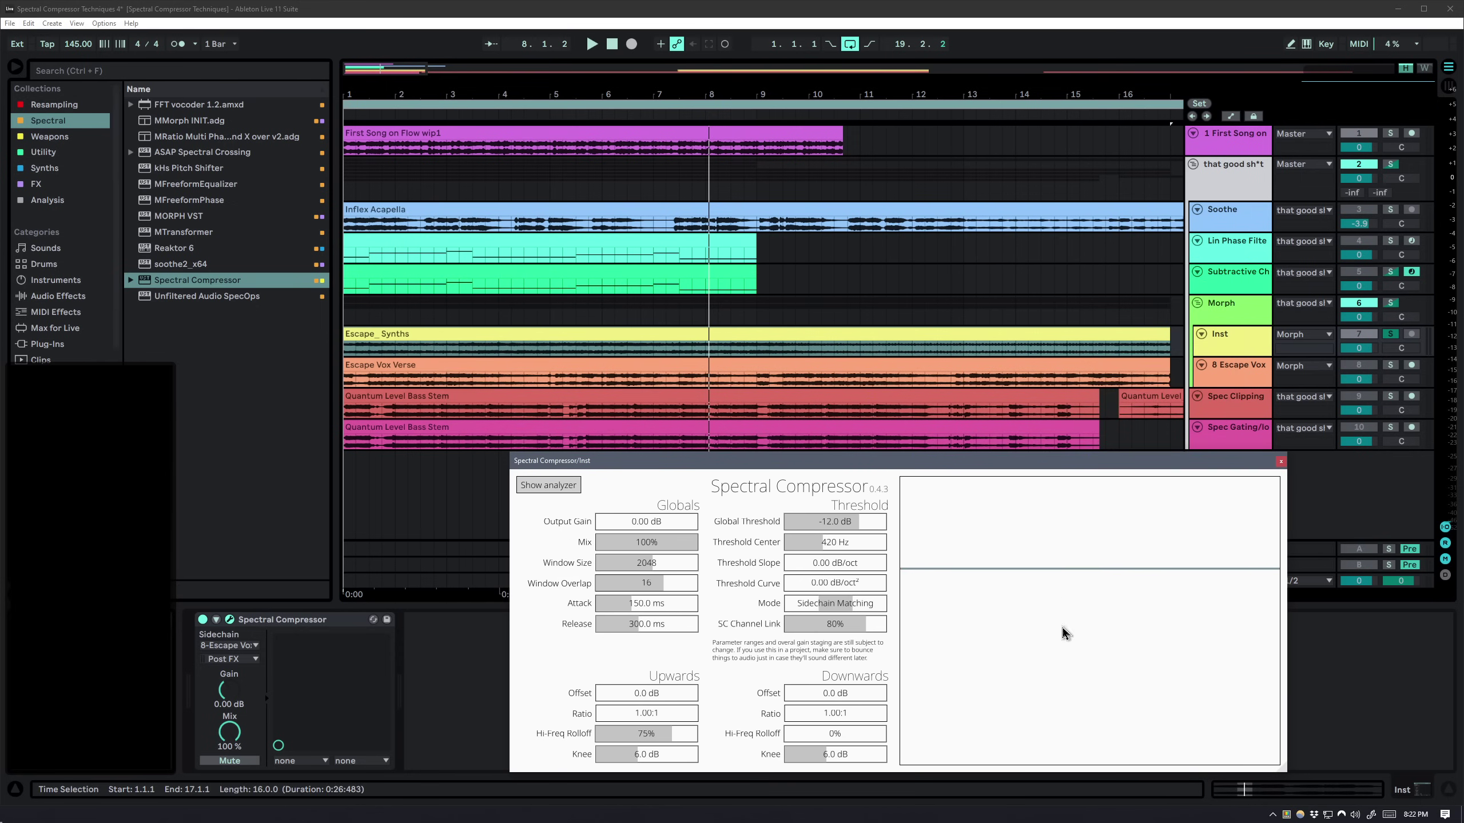
click(374, 365)
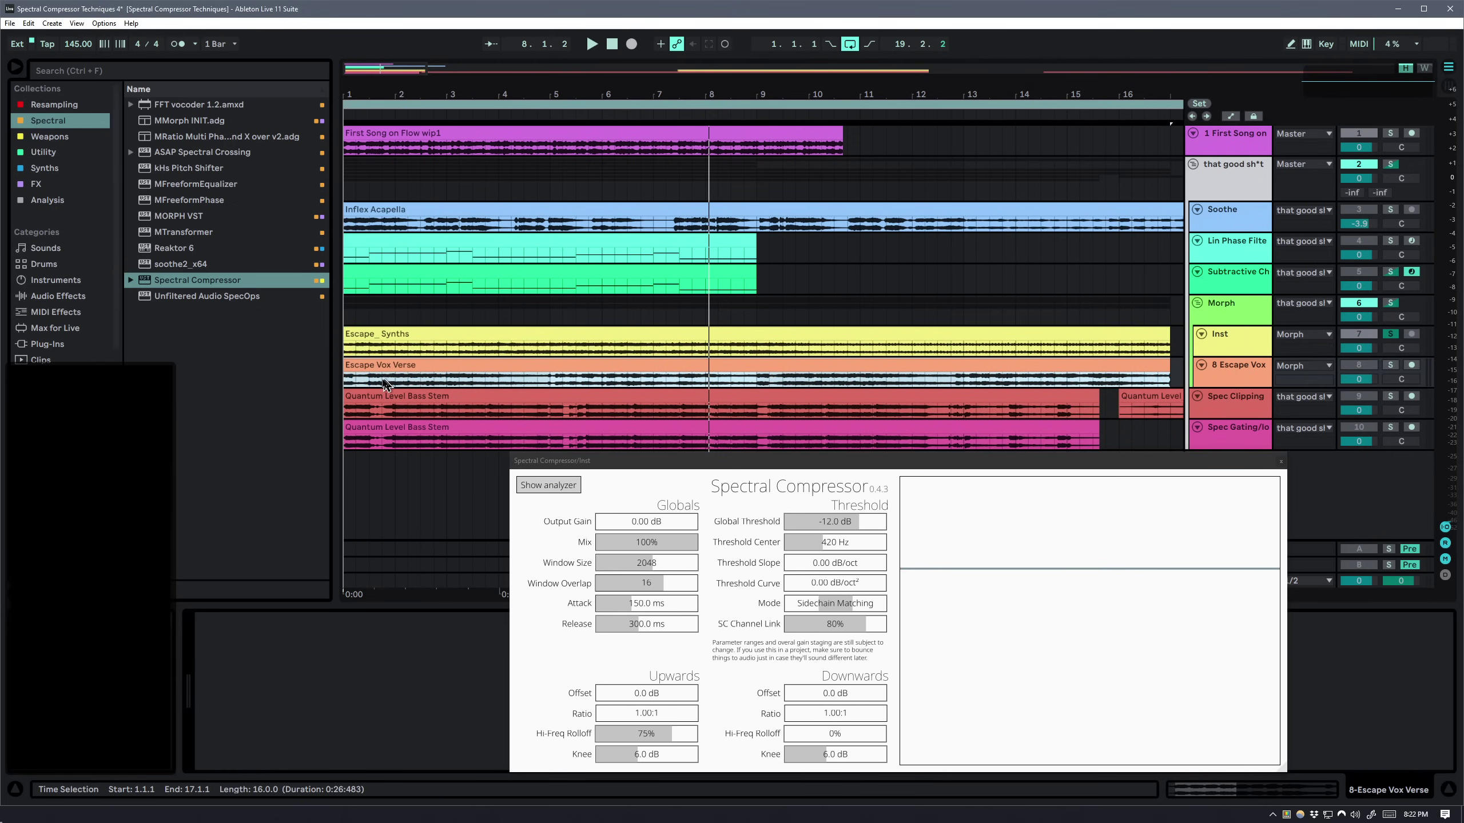
click(1239, 346)
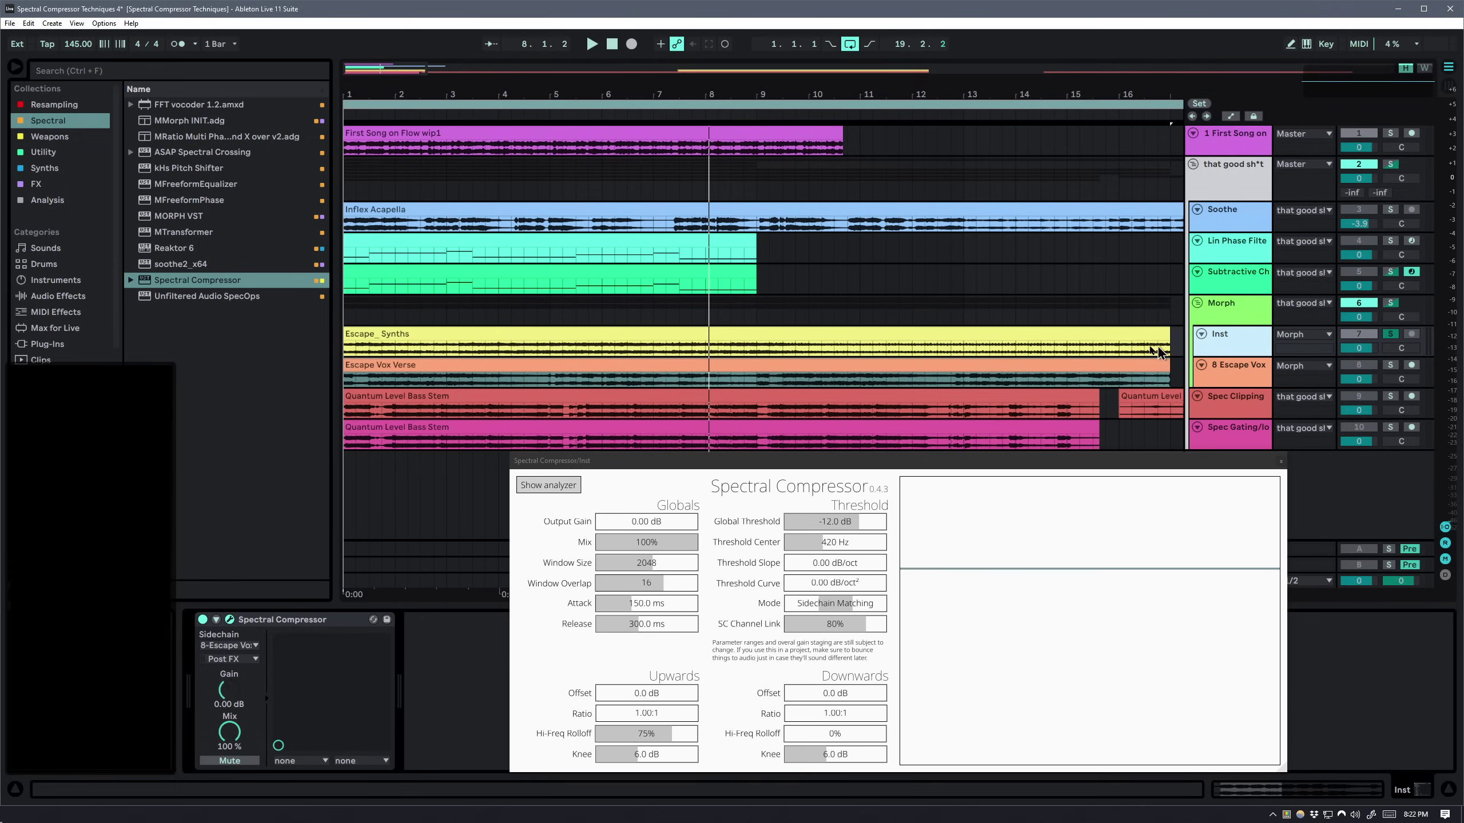
click(809, 721)
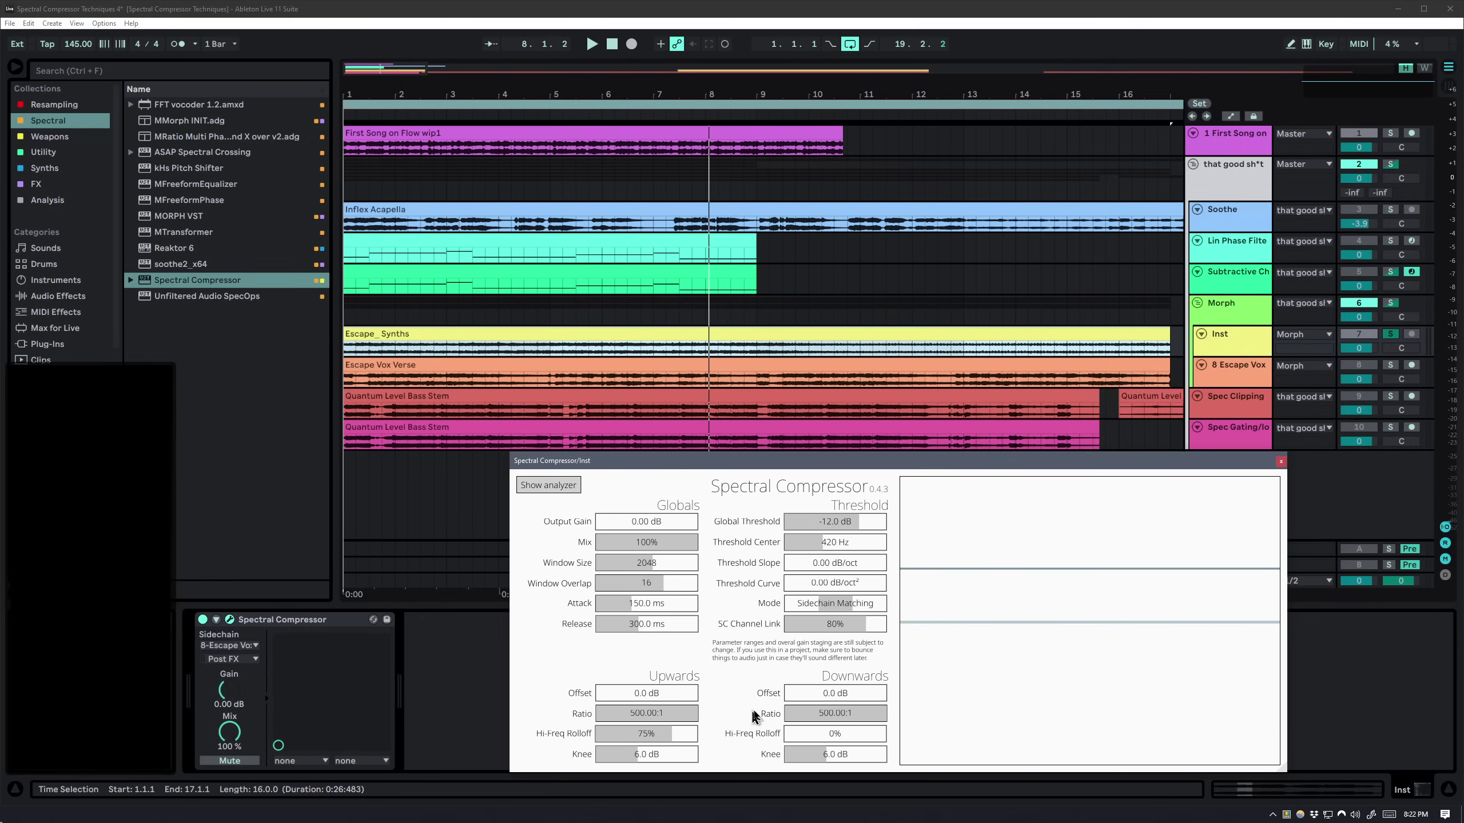
click(1373, 681)
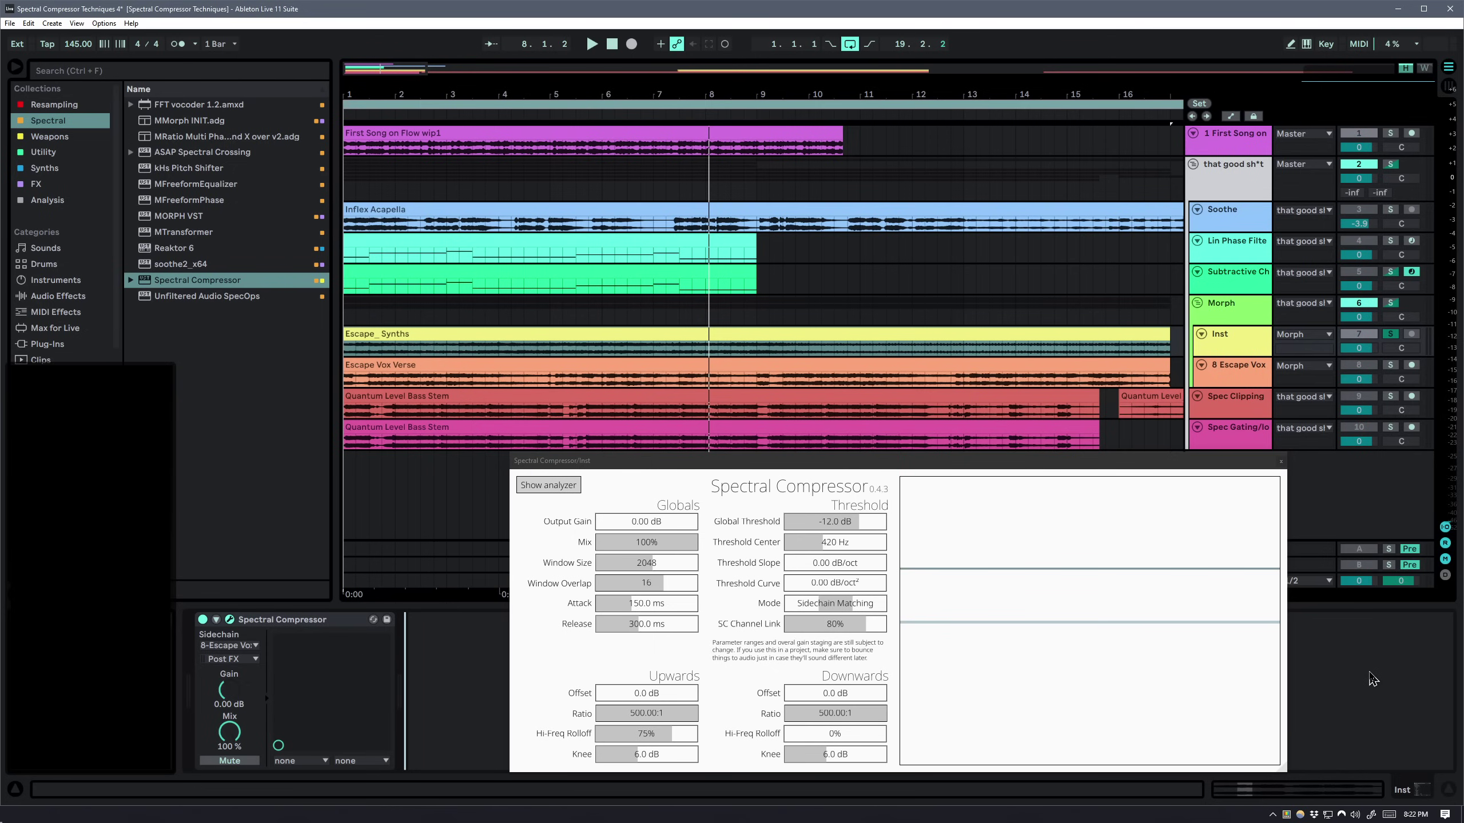
Start playback and bring the Inst compressor's Attack down to 0 ms
key(space)
drag(628, 616, 597, 626)
click(629, 624)
Reduce the Window Size to 256 and set the knees and Hi-Freq Rolloff to zero
drag(654, 566, 611, 576)
drag(833, 523, 874, 528)
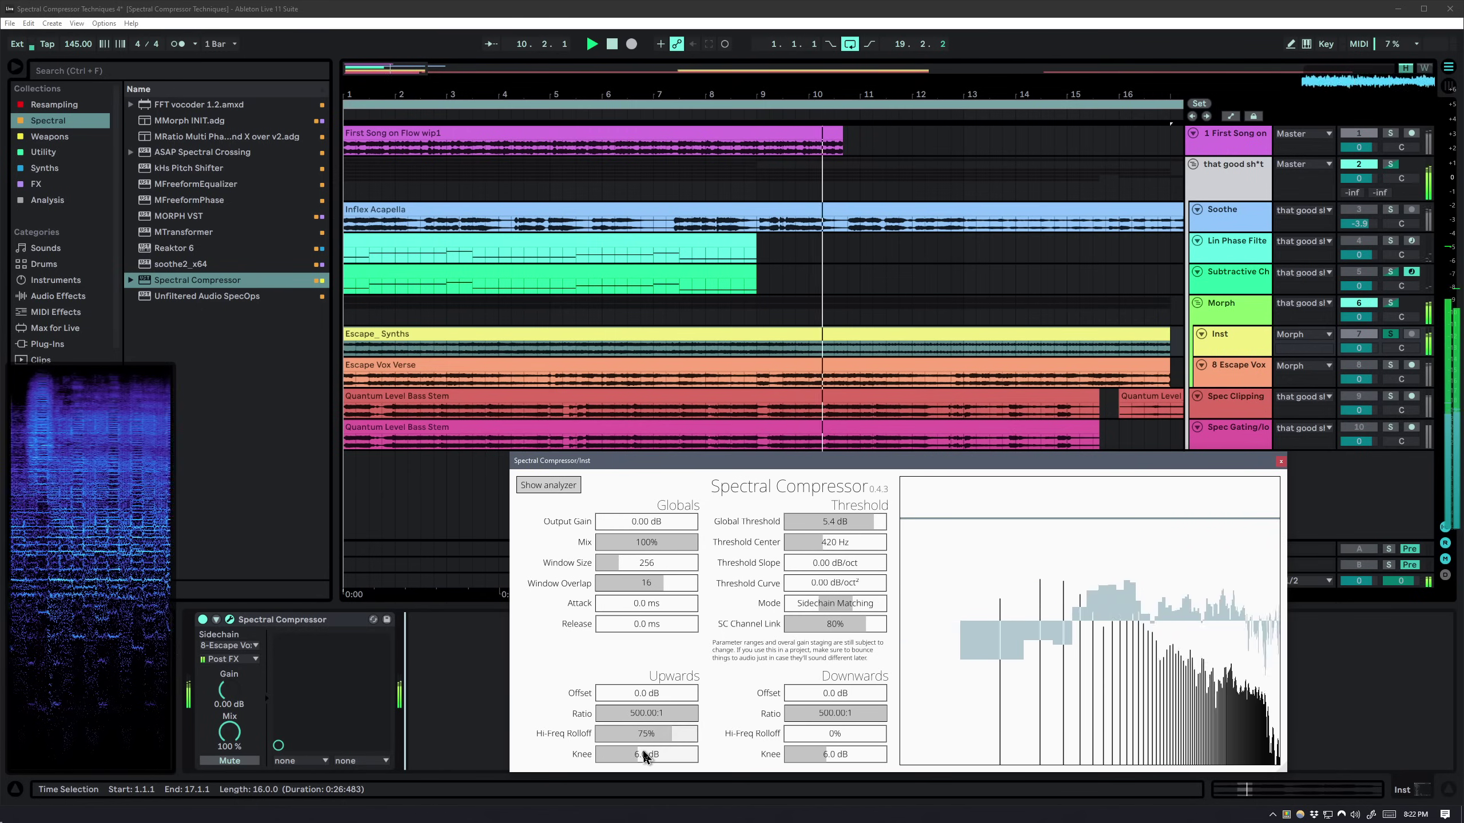
drag(646, 756, 586, 744)
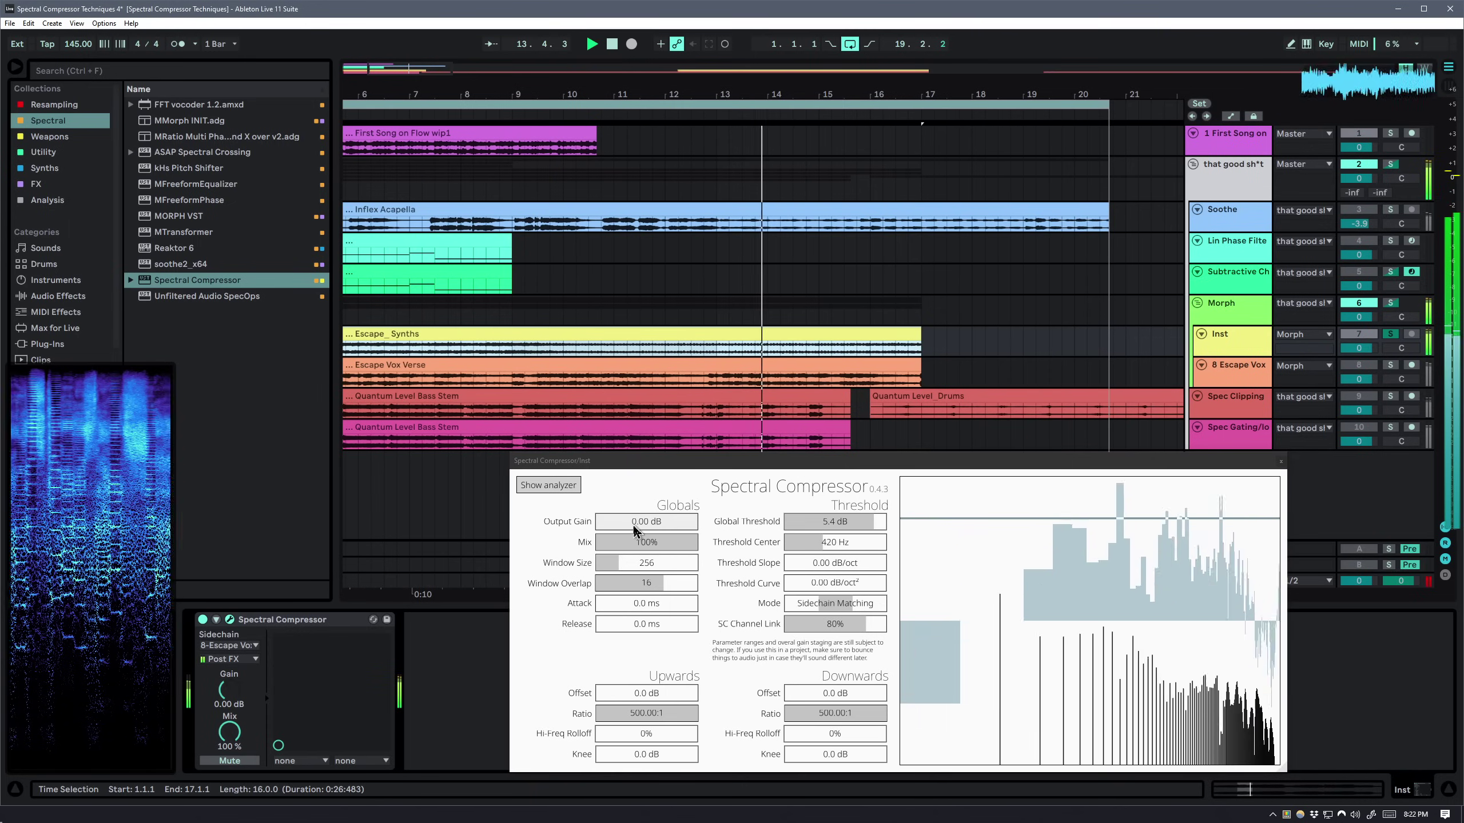
drag(638, 564, 605, 571)
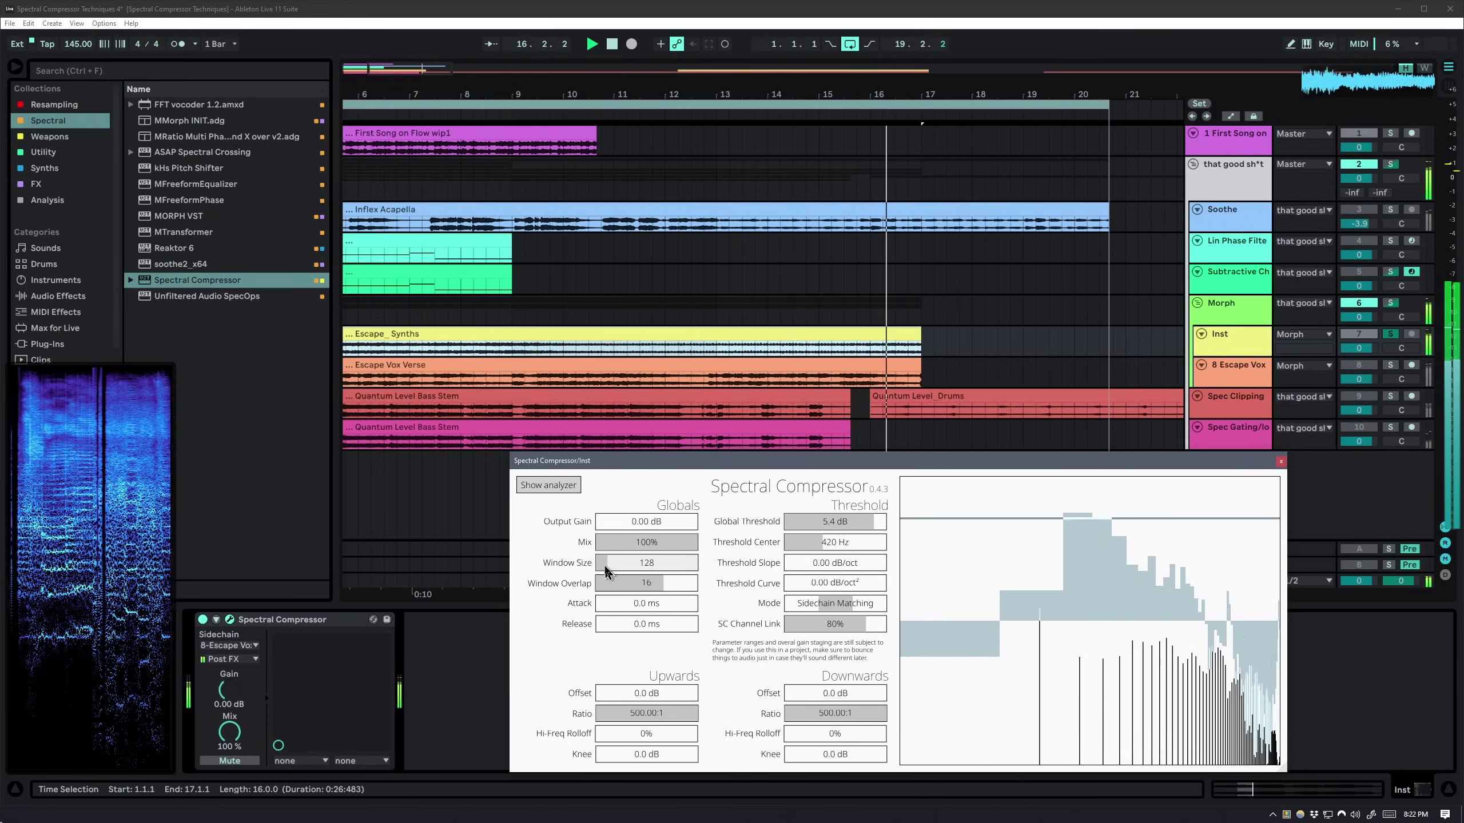
click(965, 351)
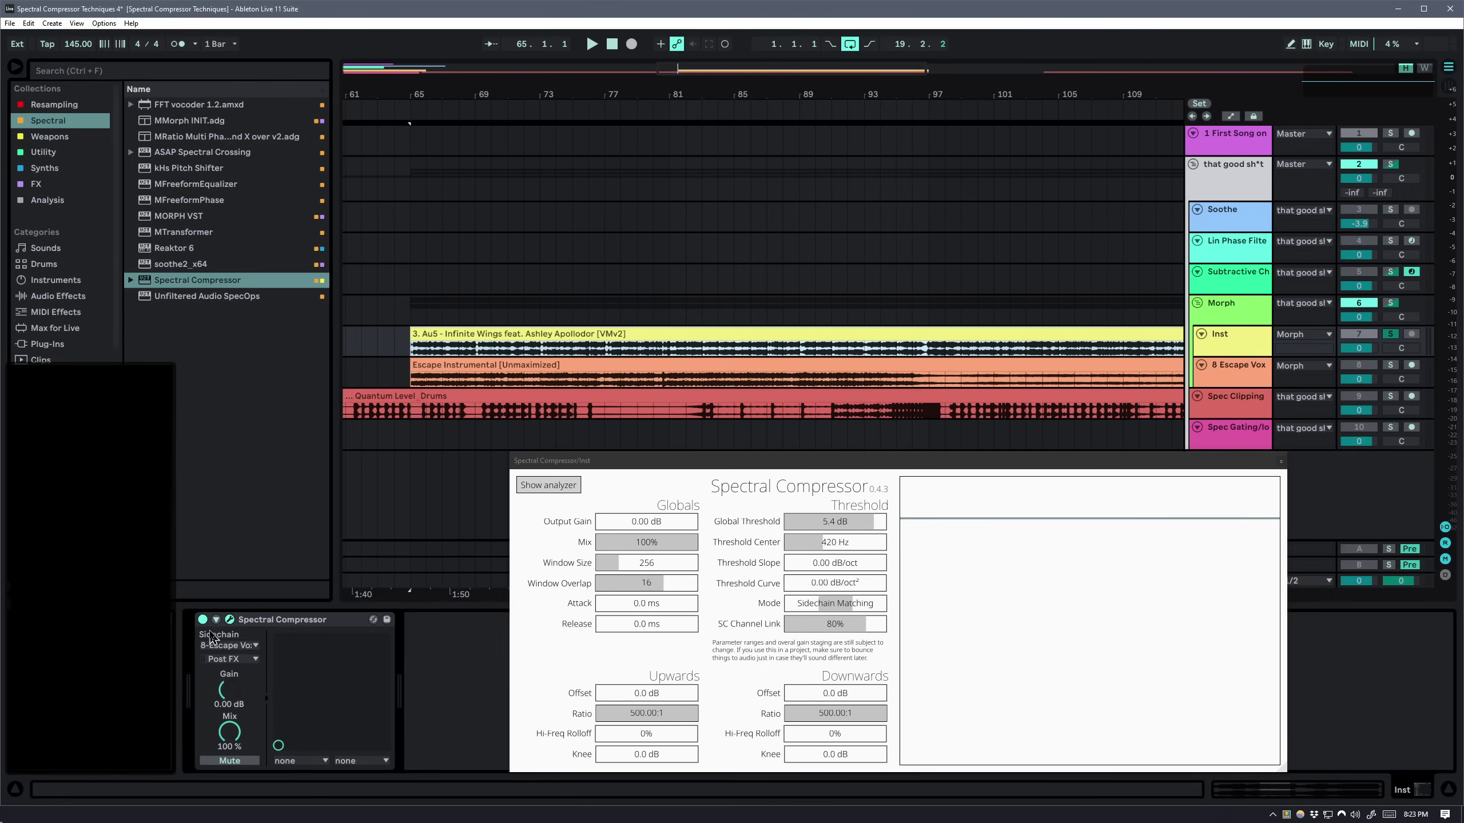
Compare the Inst Spectral Compressor bypassed and re-enabled during playback
click(202, 620)
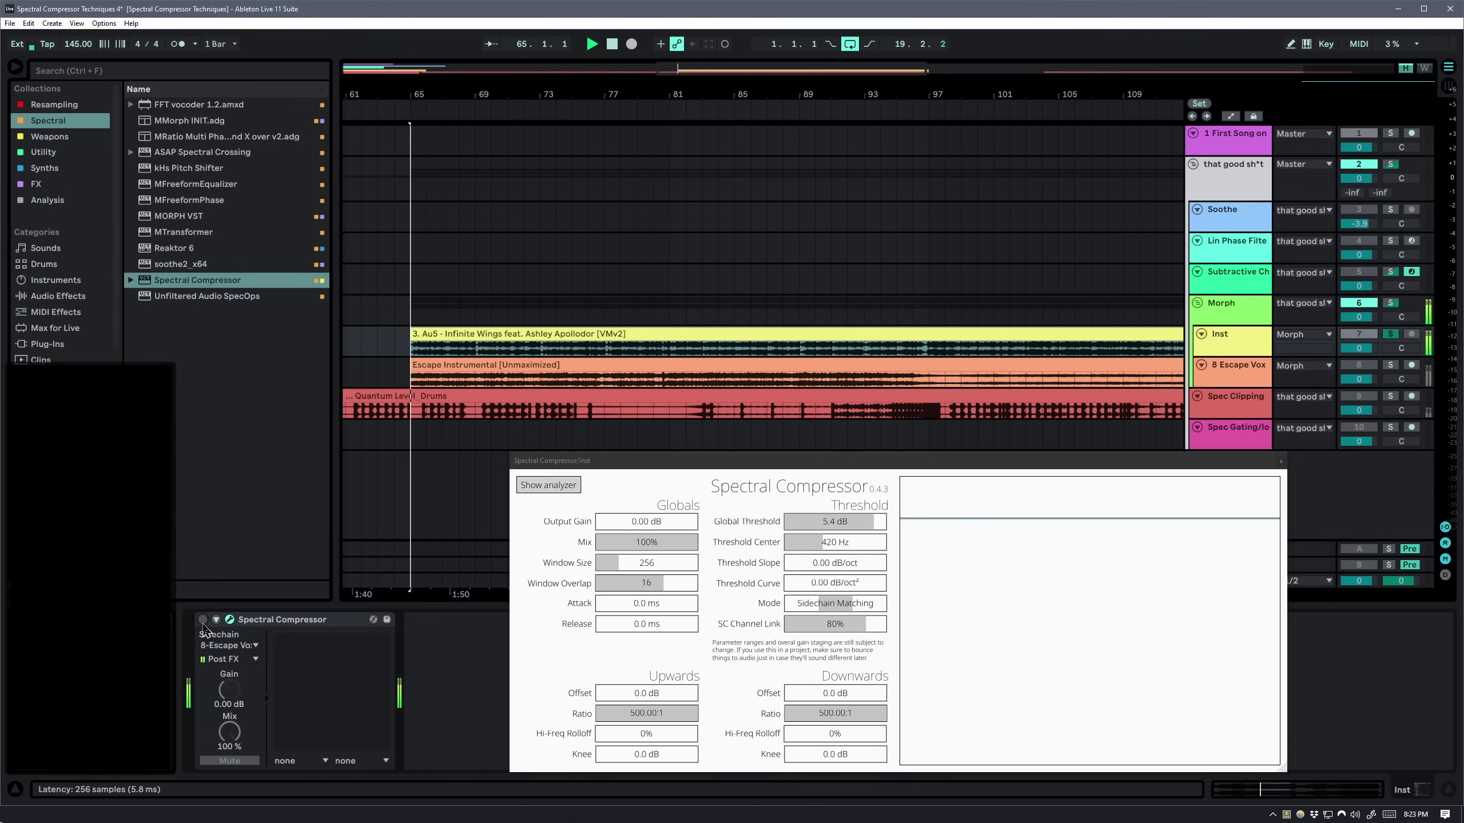
click(463, 365)
key(space)
key(space)
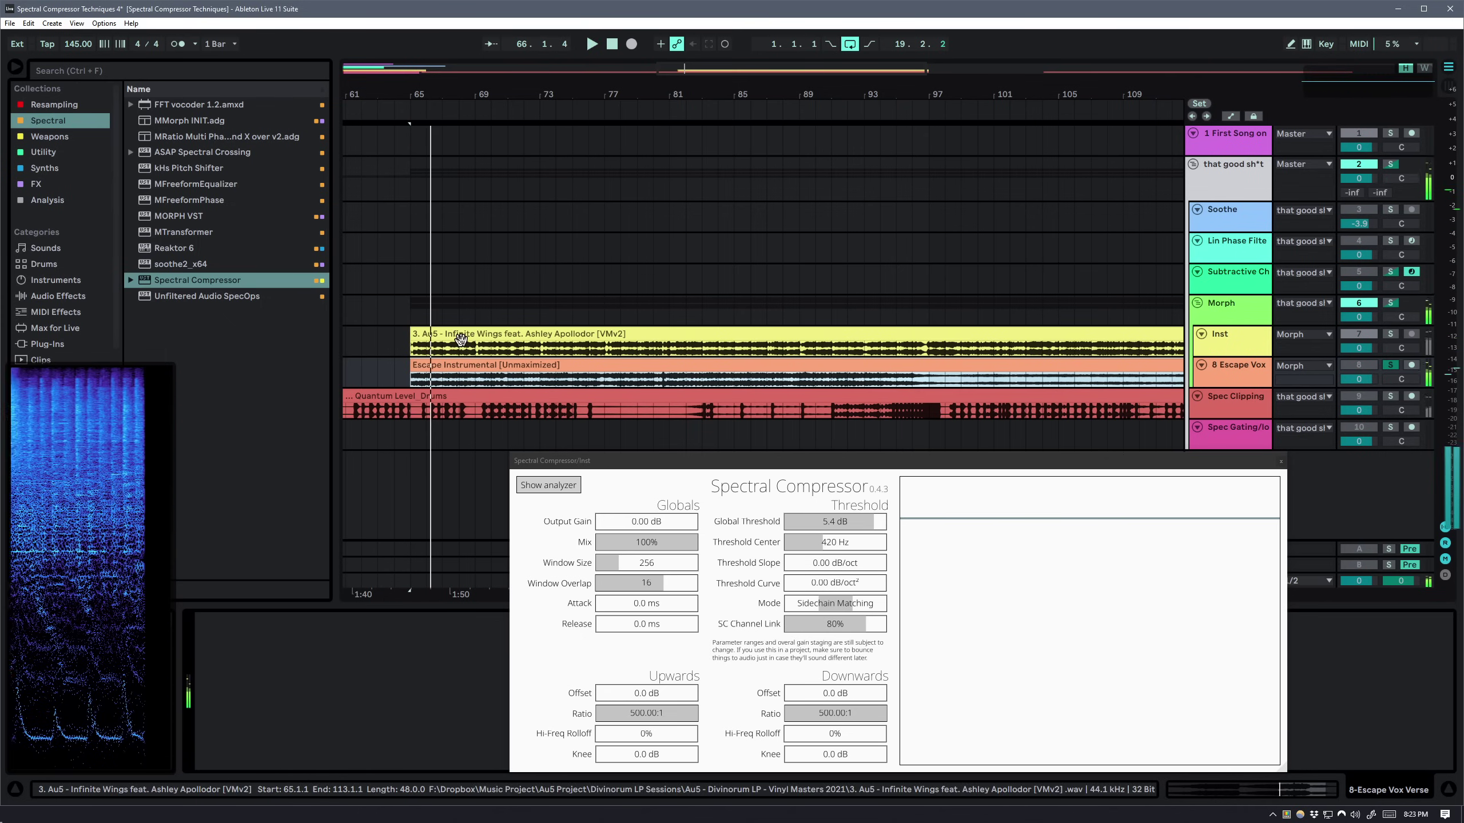
click(458, 340)
click(203, 619)
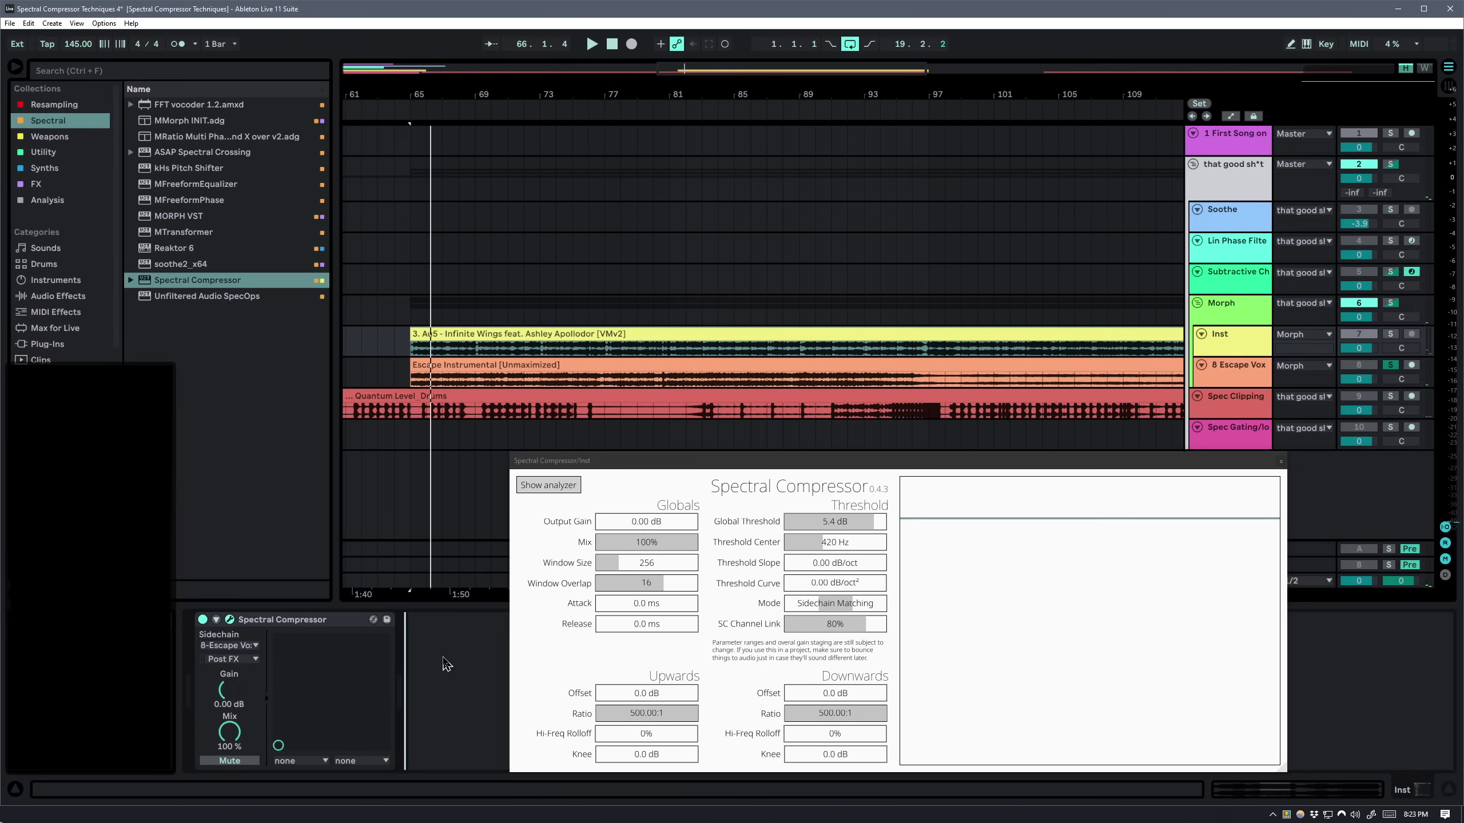
key(space)
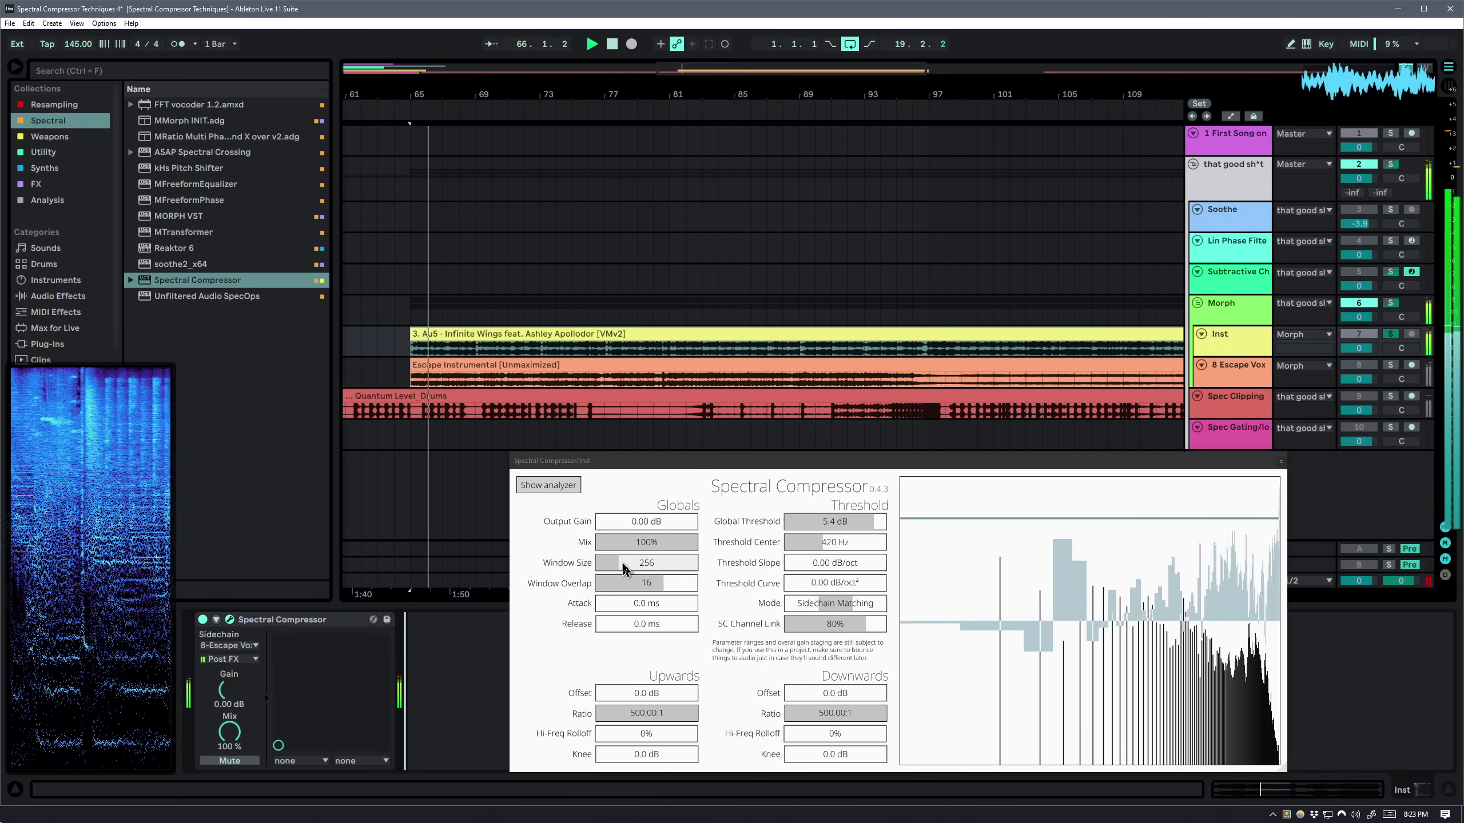
Set the global threshold to 0 dB and the window size to 128, then stop playback
drag(868, 521, 869, 522)
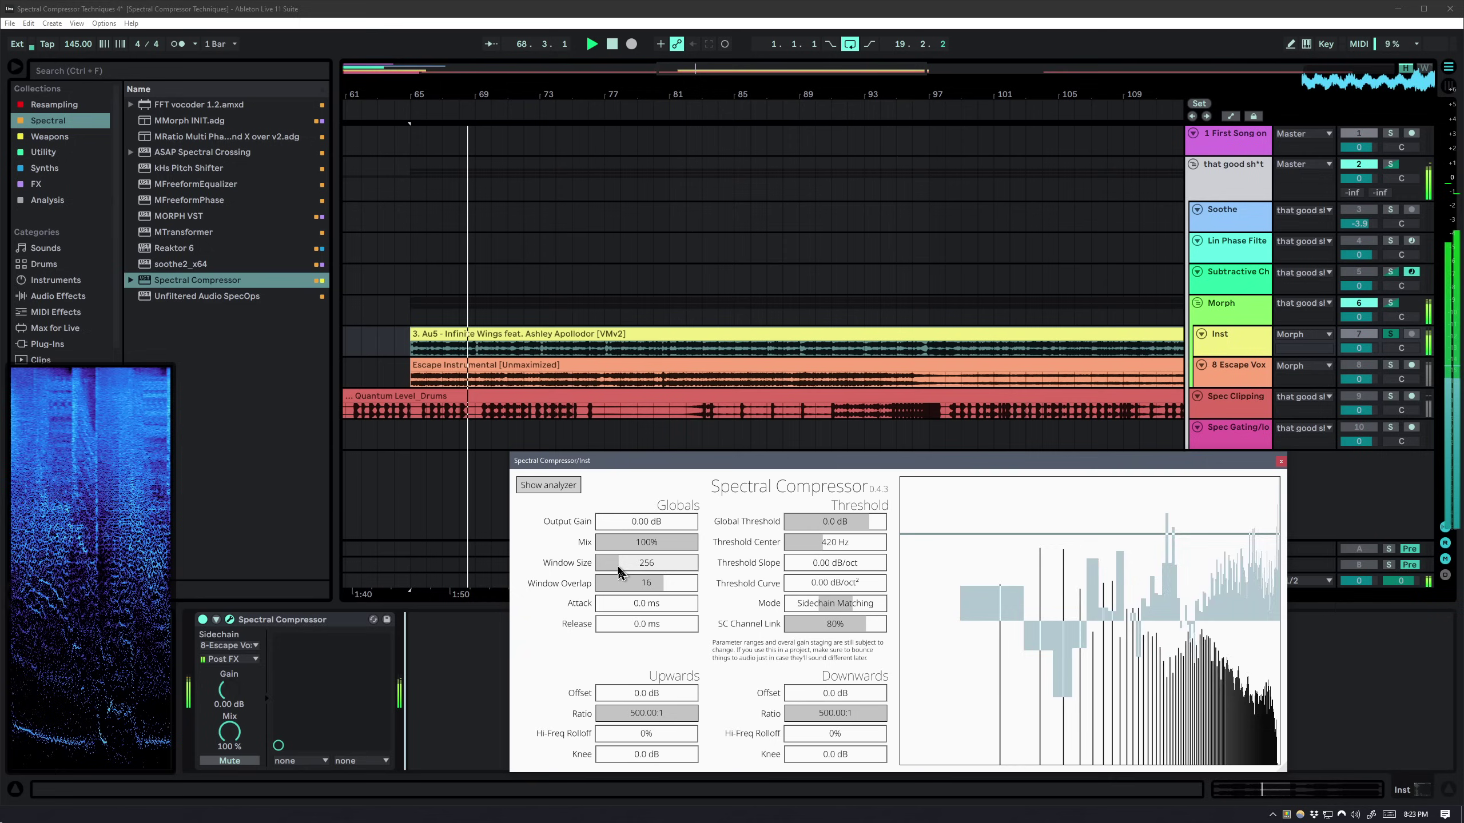
drag(621, 568, 643, 568)
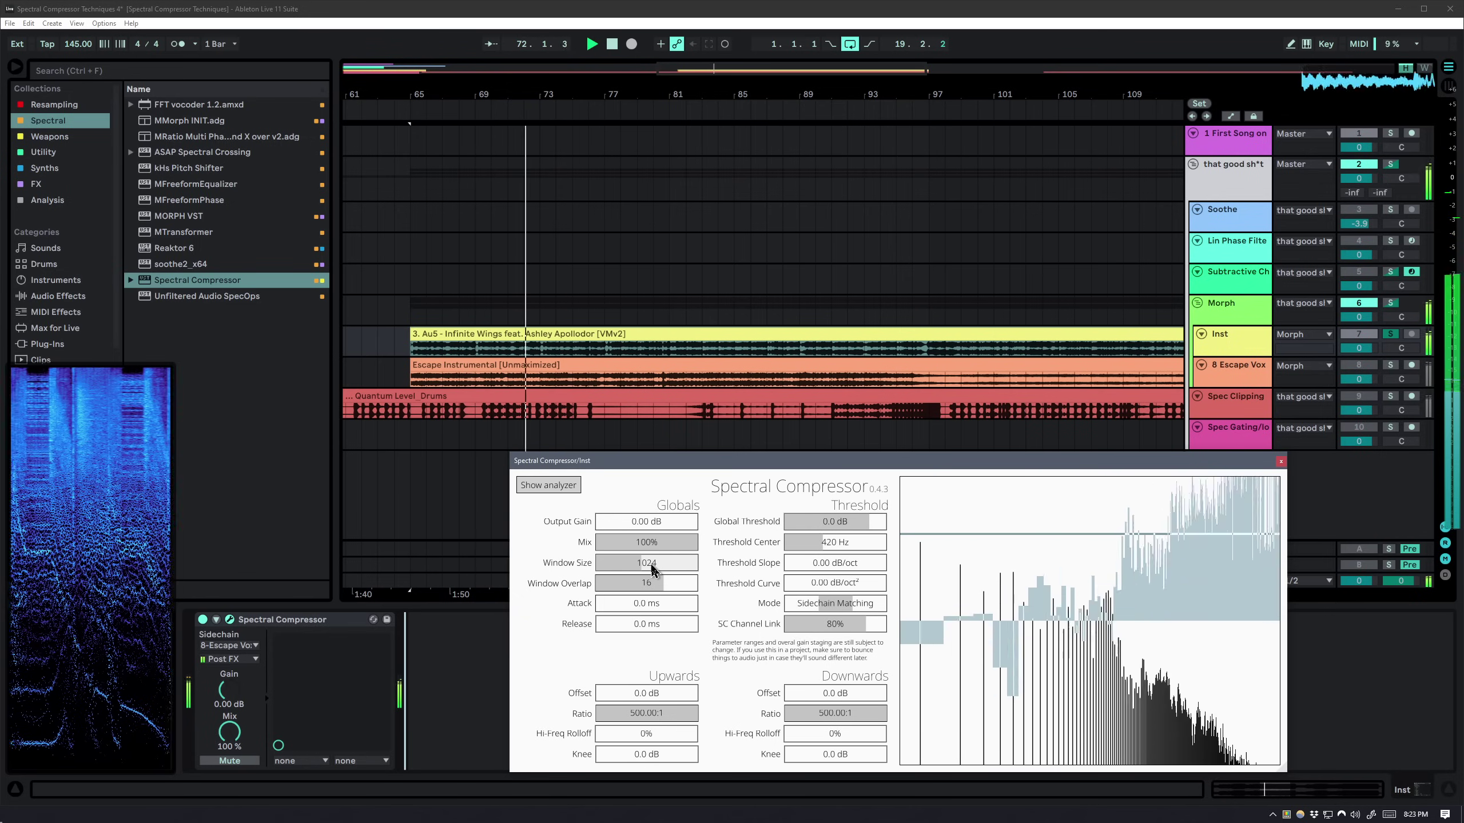
drag(653, 569, 494, 669)
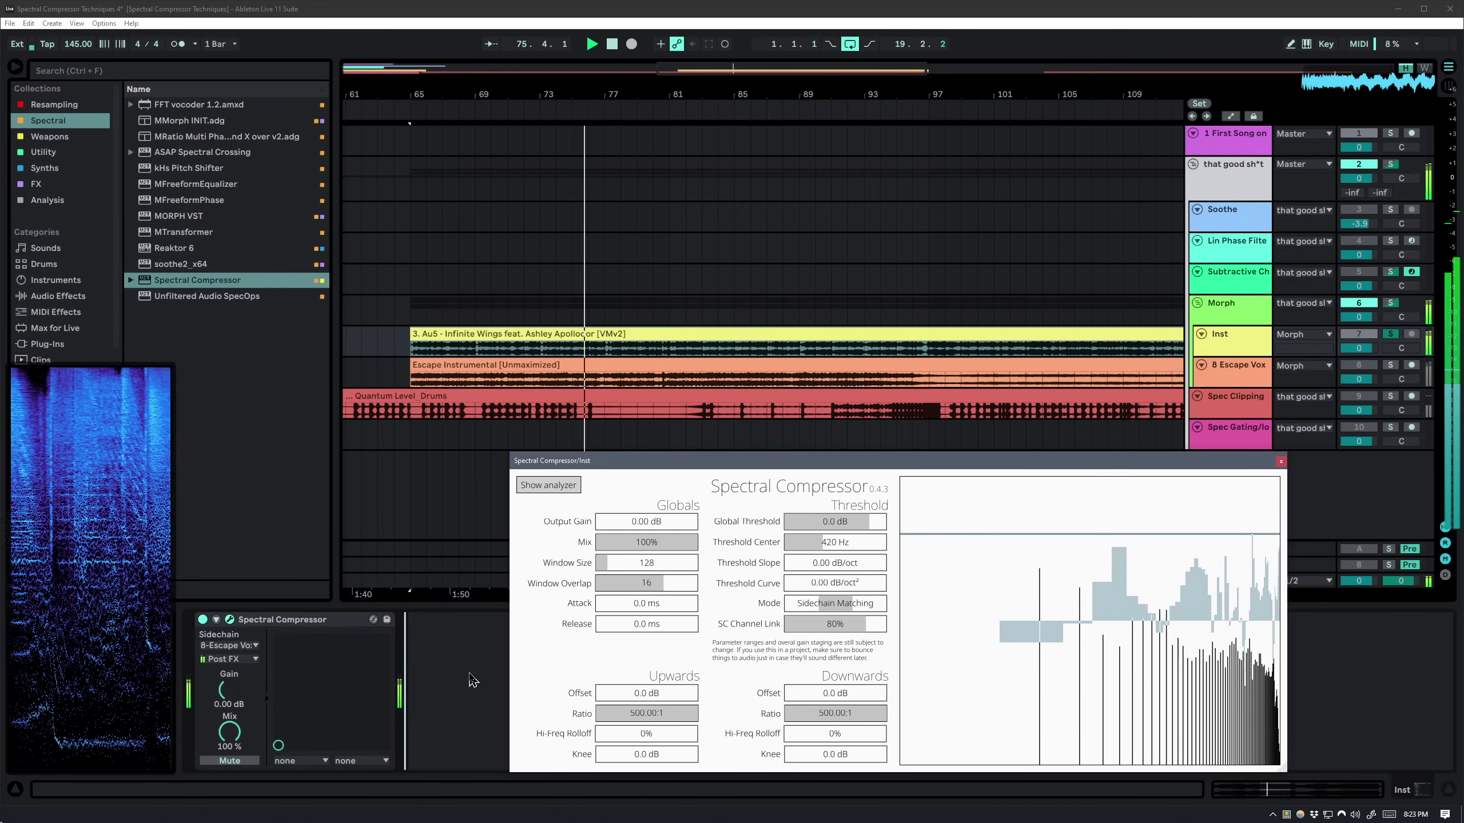
click(484, 366)
key(space)
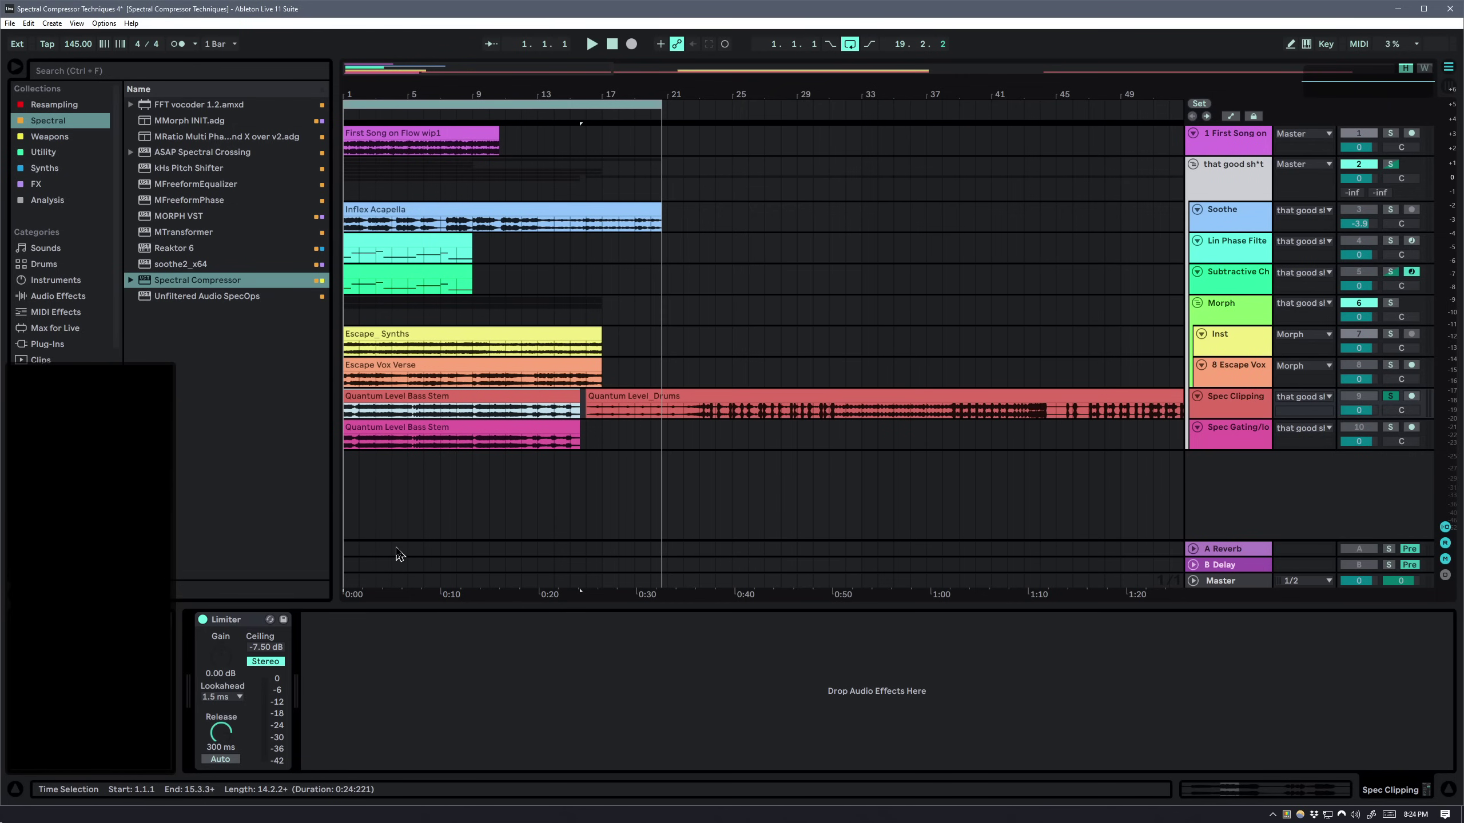
Load Spectral Compressor onto Spec Clipping before its Limiter and set attack to 0 ms
double_click(172, 280)
key(space)
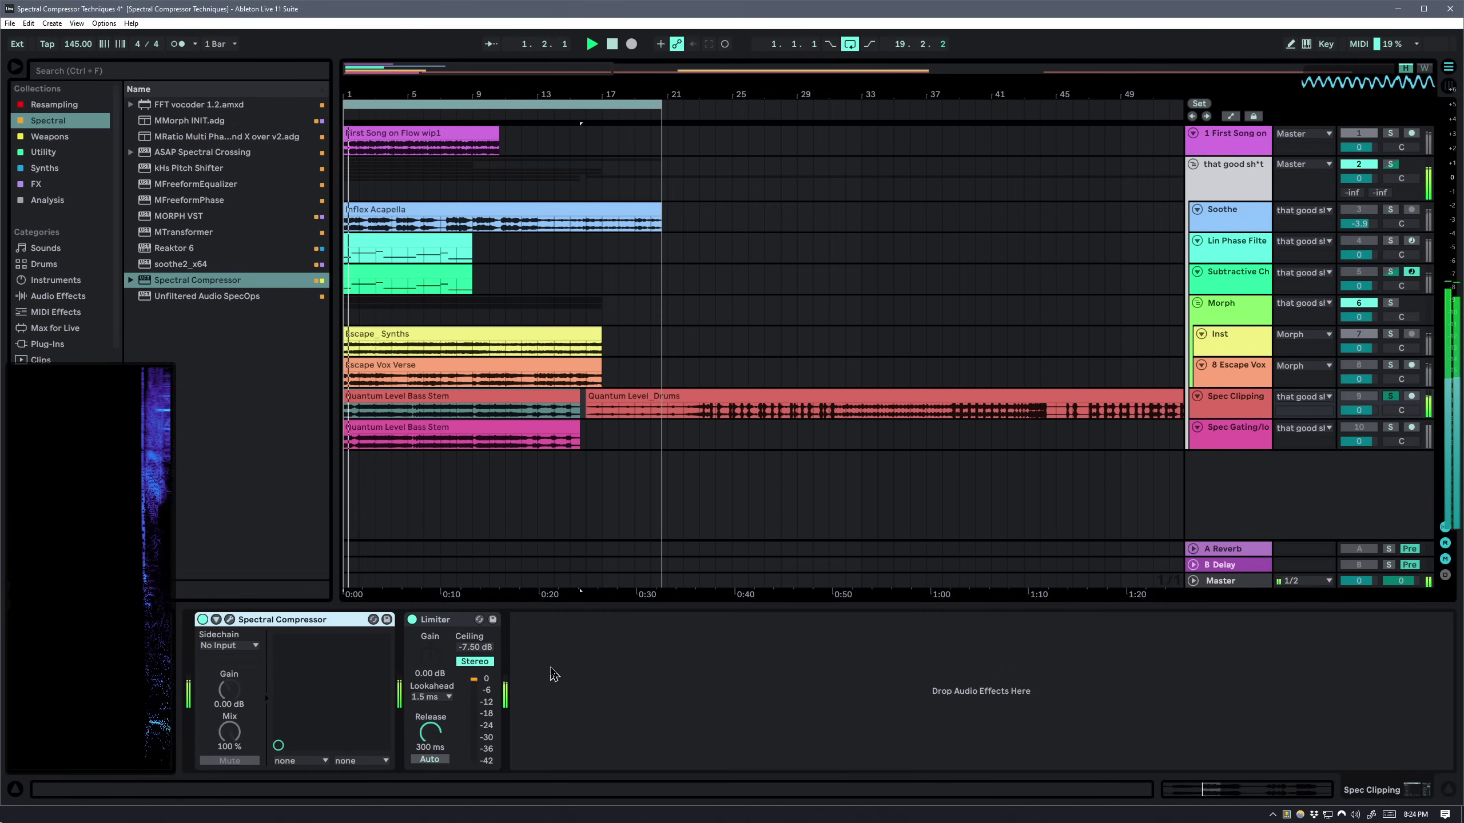
drag(860, 467, 833, 250)
key(space)
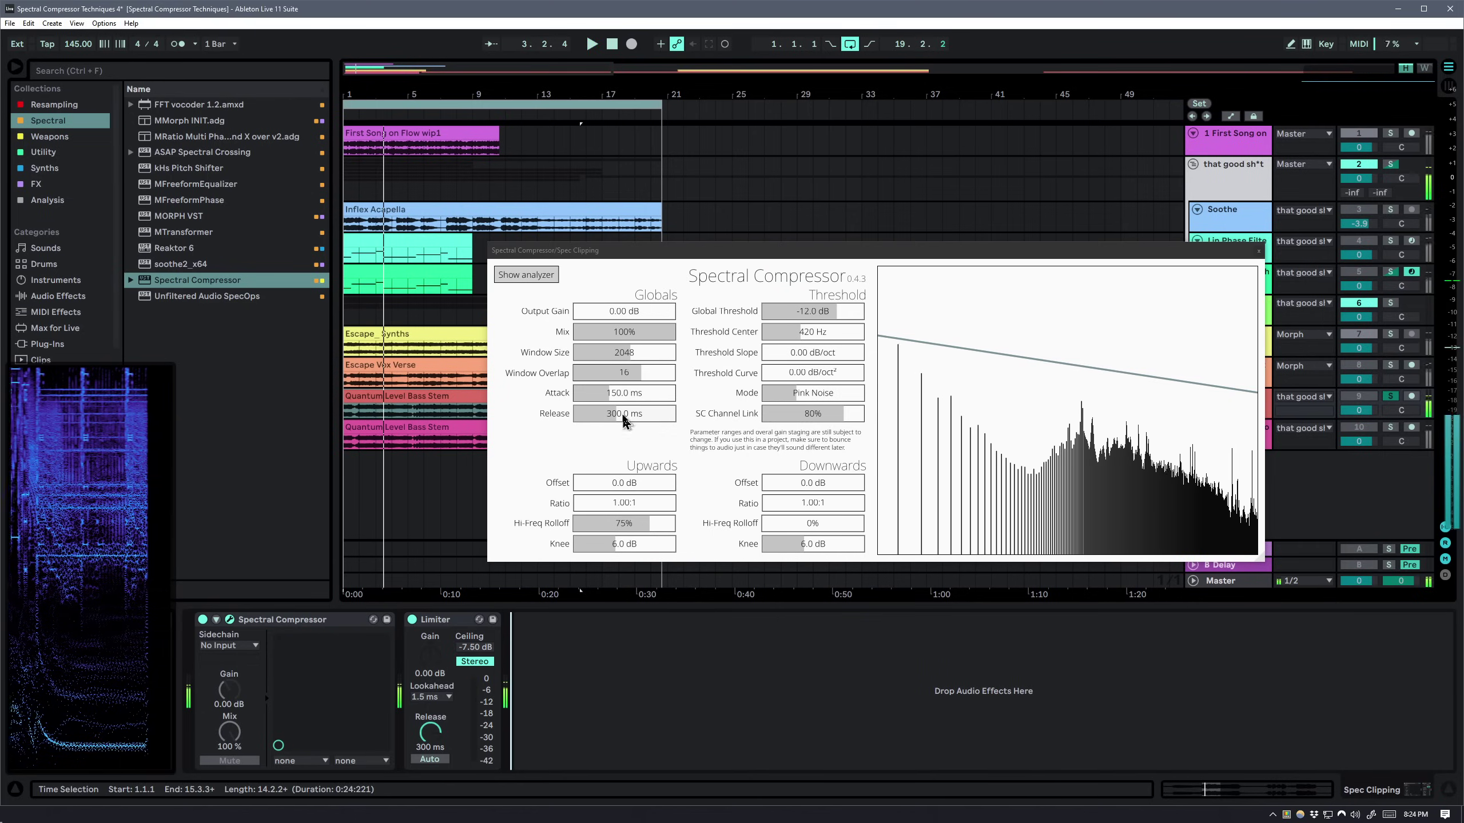
drag(611, 393, 547, 400)
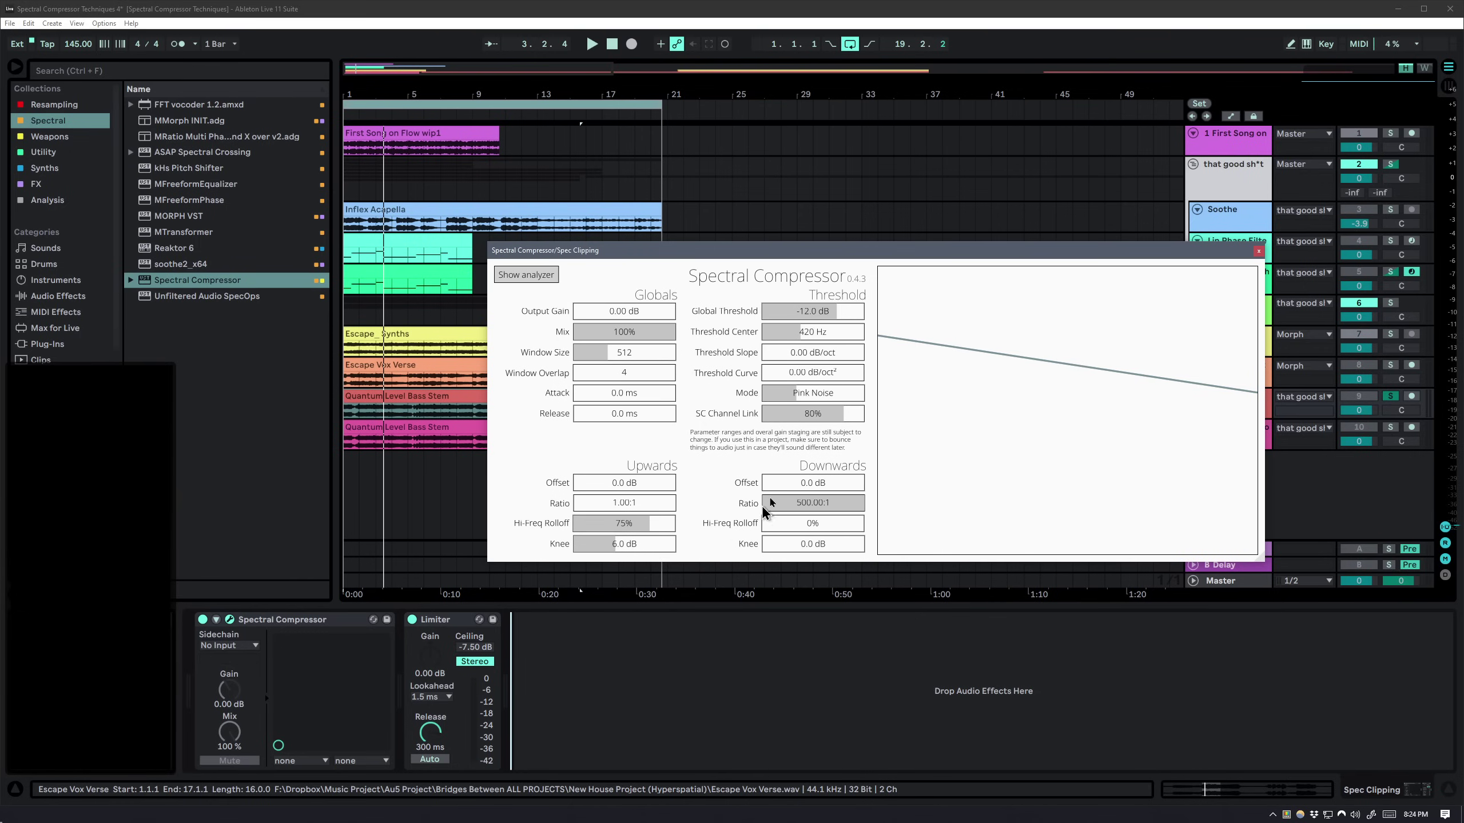
During playback, sweep the global threshold from 6 dB down to -41.2 dB
drag(830, 320, 829, 271)
click(790, 681)
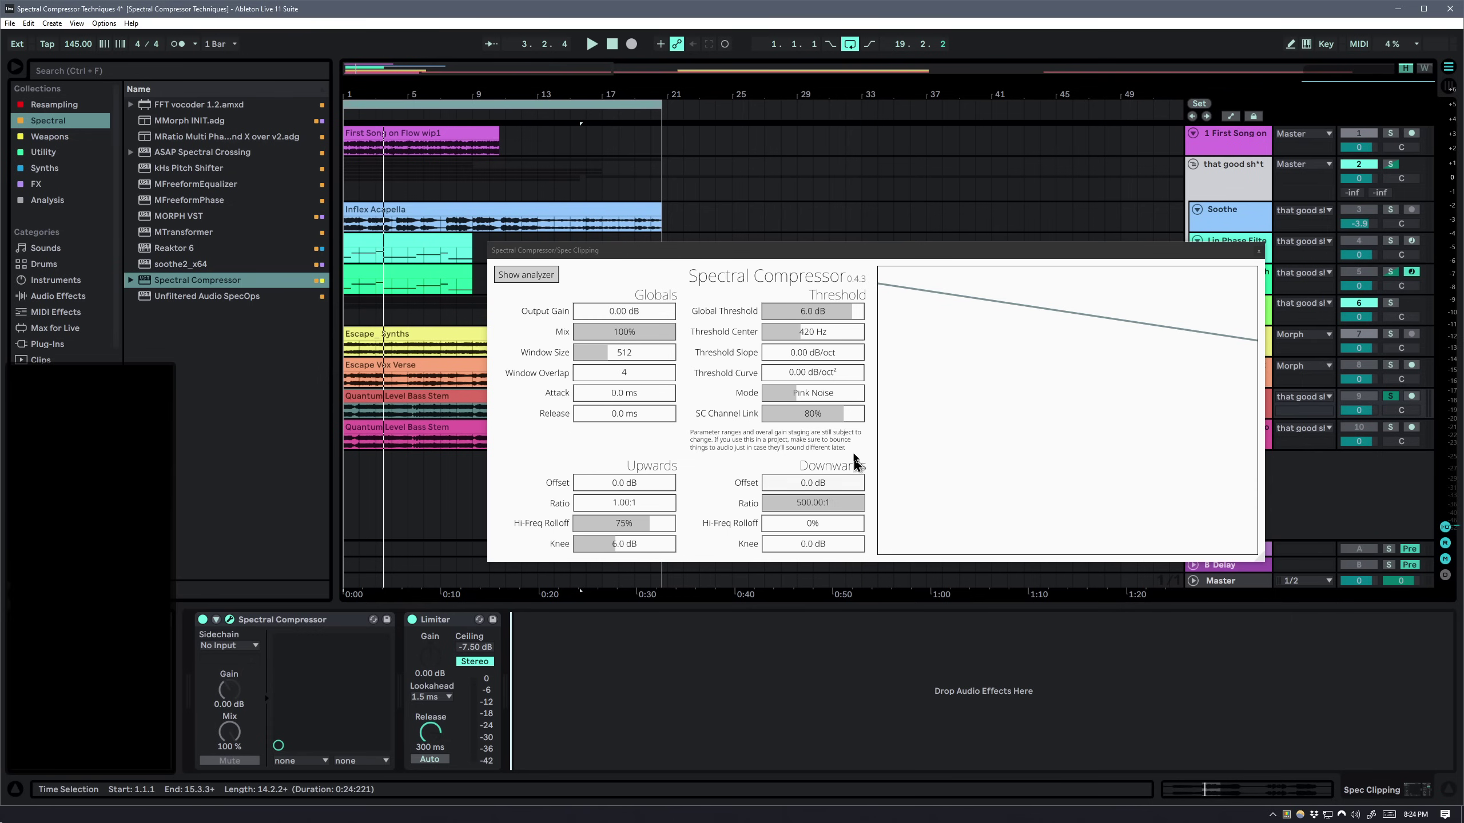
key(space)
drag(850, 322, 826, 328)
drag(622, 312, 654, 334)
drag(824, 318, 644, 318)
click(746, 717)
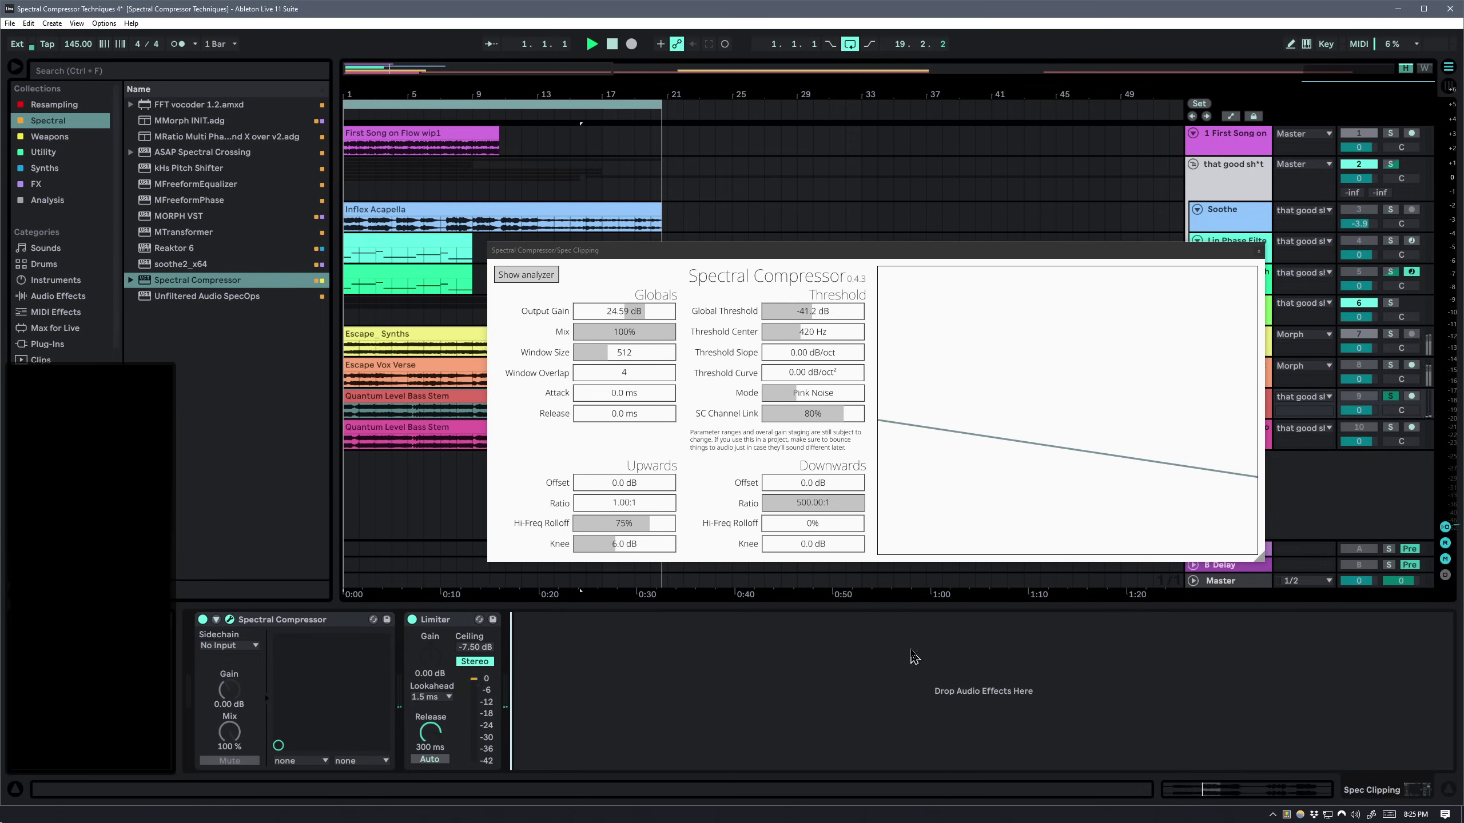
Play and audition window sizes 2048, 128 and 64 before returning to 512
key(space)
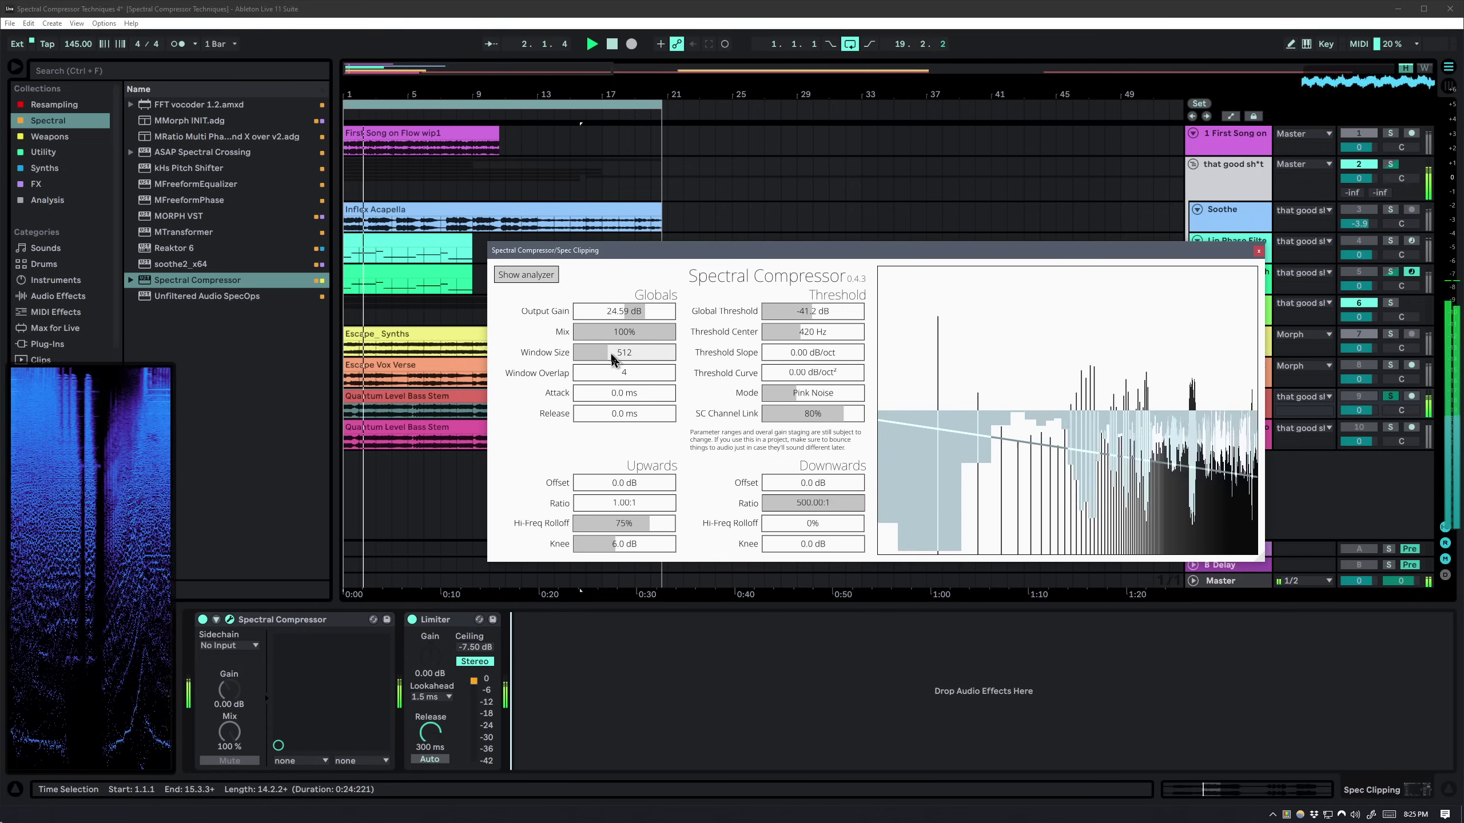
drag(612, 357, 630, 358)
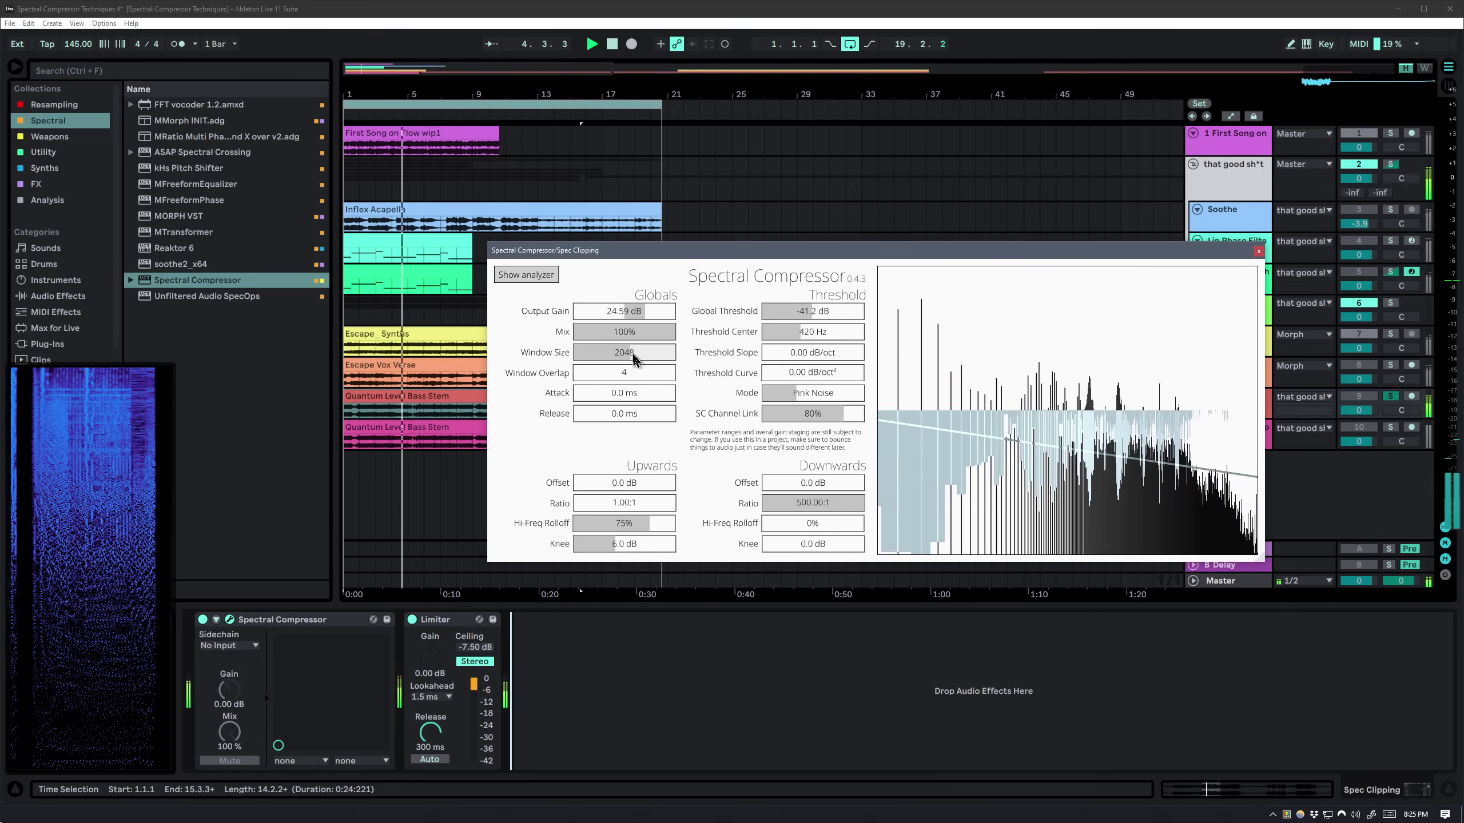
drag(633, 358, 579, 367)
drag(804, 321, 812, 316)
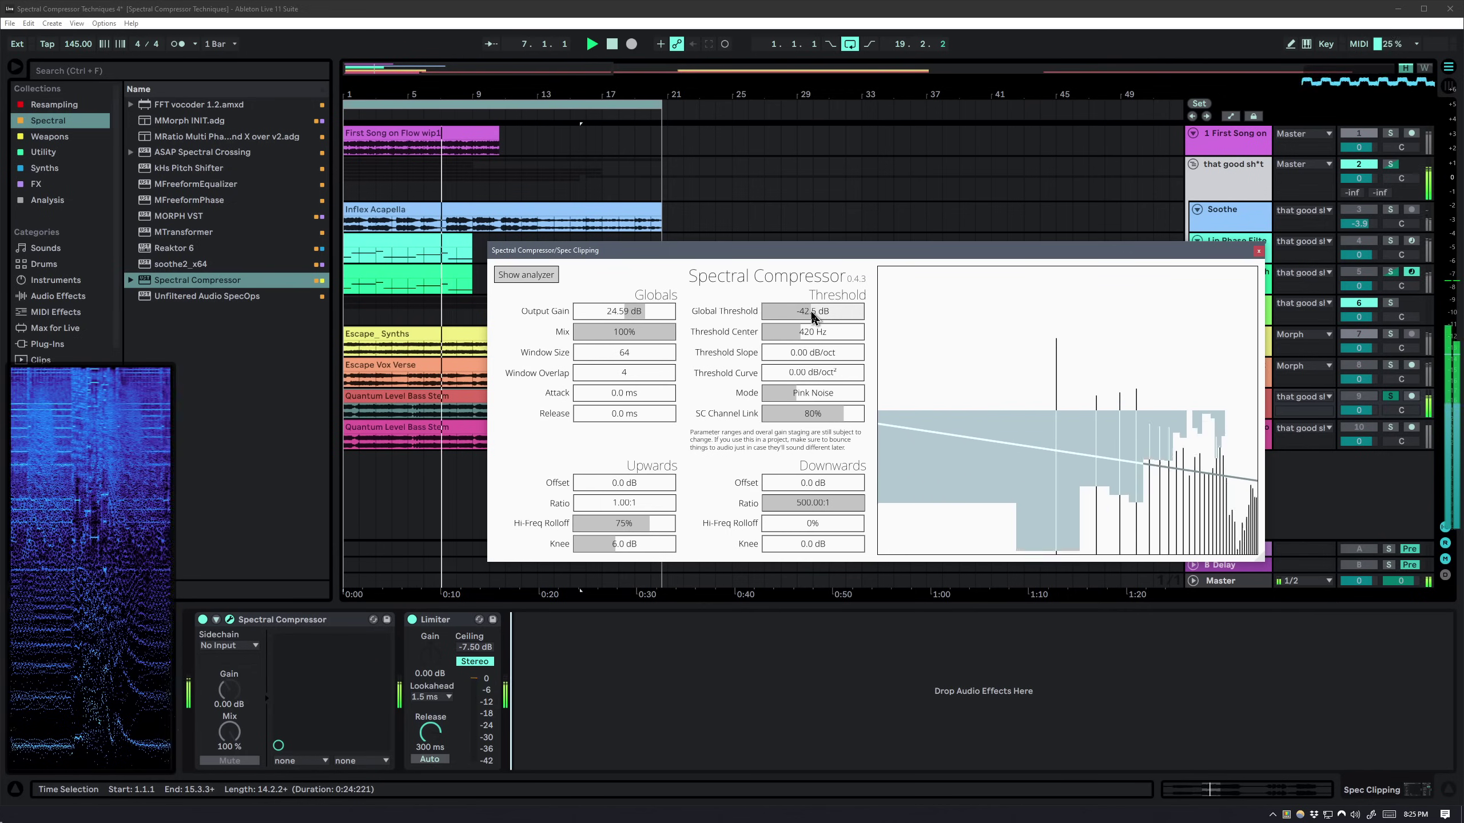
drag(599, 353, 610, 352)
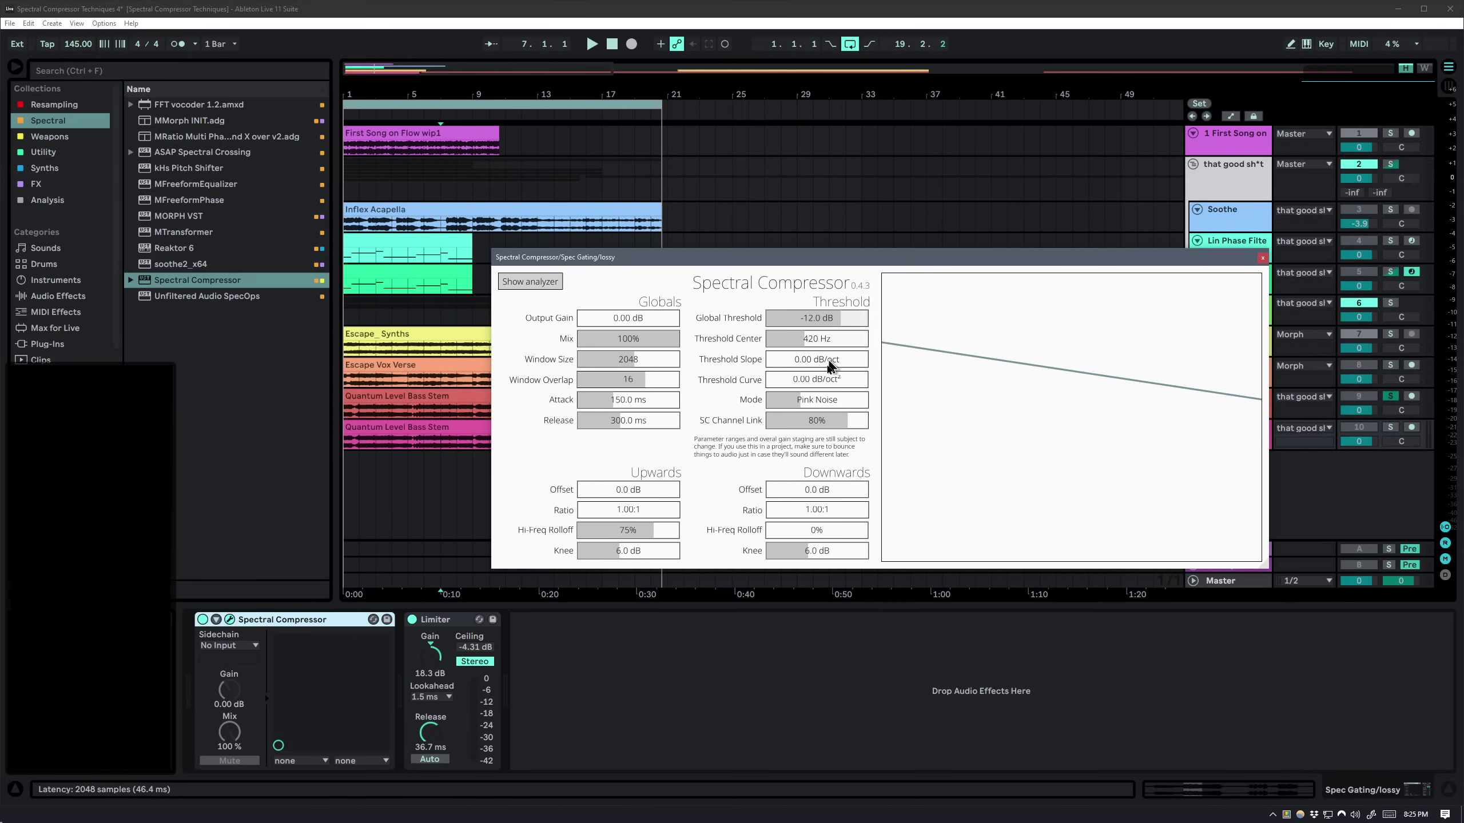
Rack the Spec Gating compressor and add a parallel Utility chain with Ø L (left phase) inverted
click(288, 619)
key(ctrl+g)
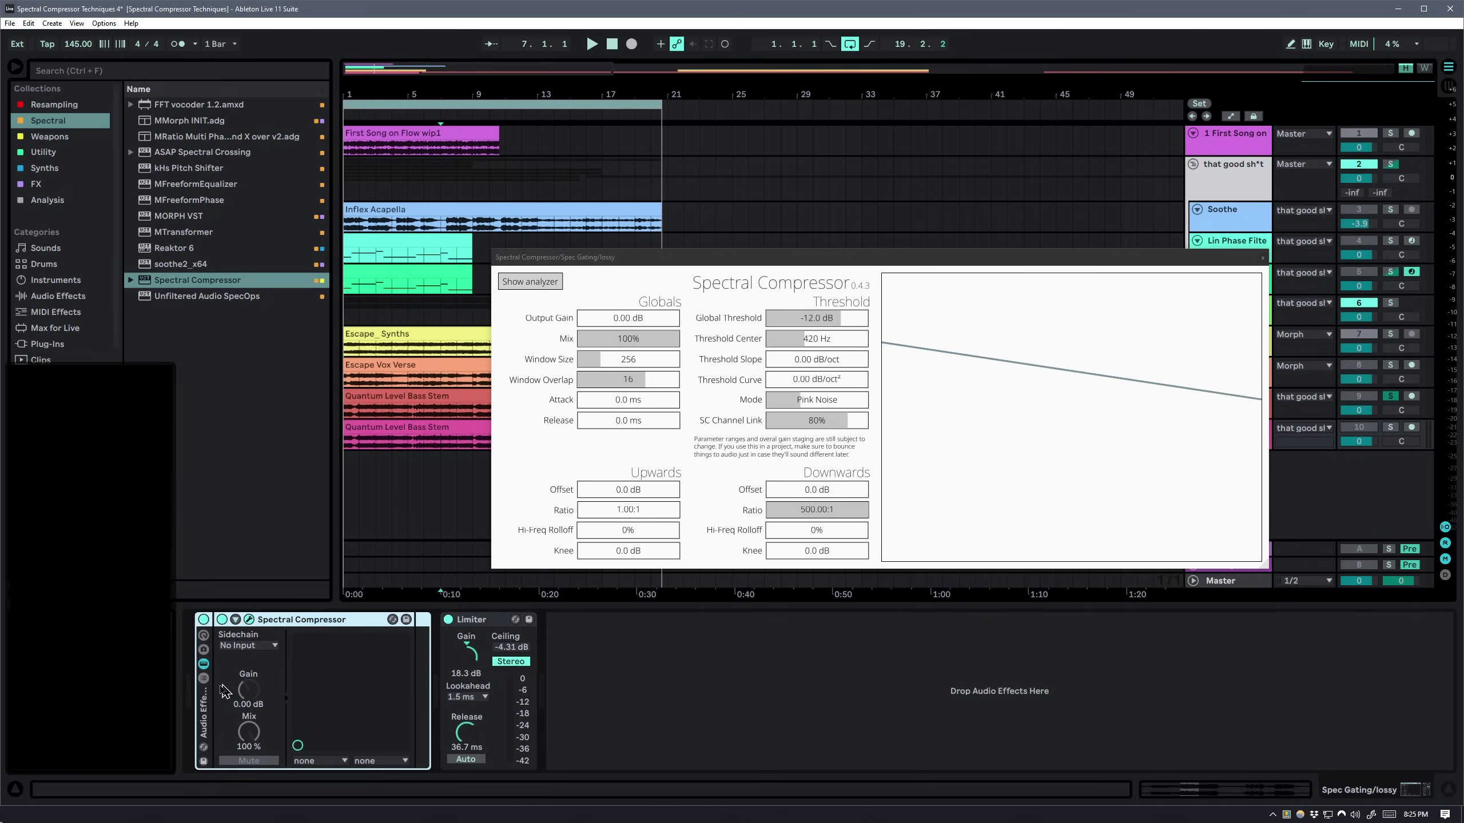
click(204, 678)
click(176, 76)
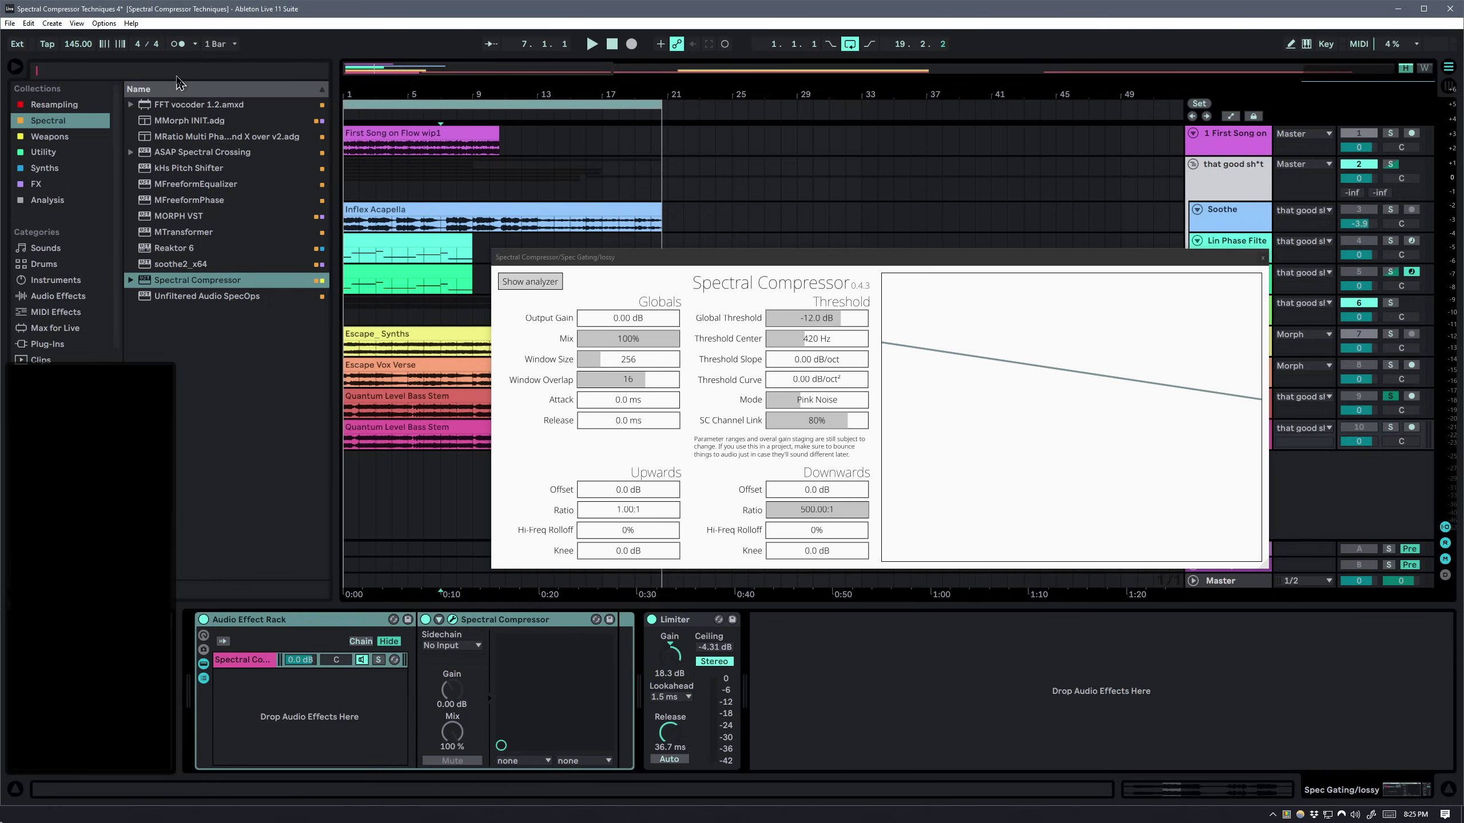
text(util)
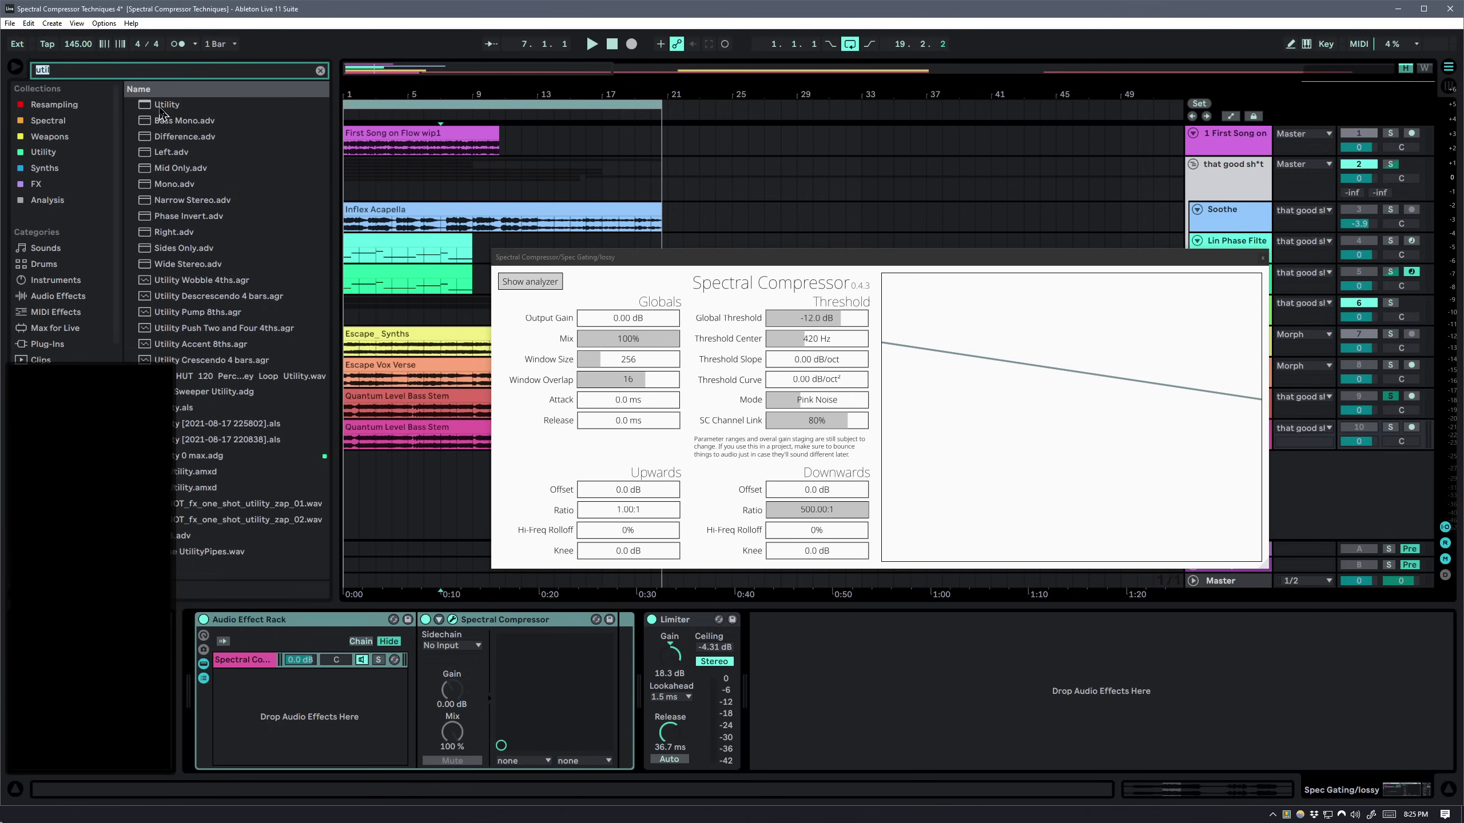
drag(162, 108, 364, 710)
click(431, 648)
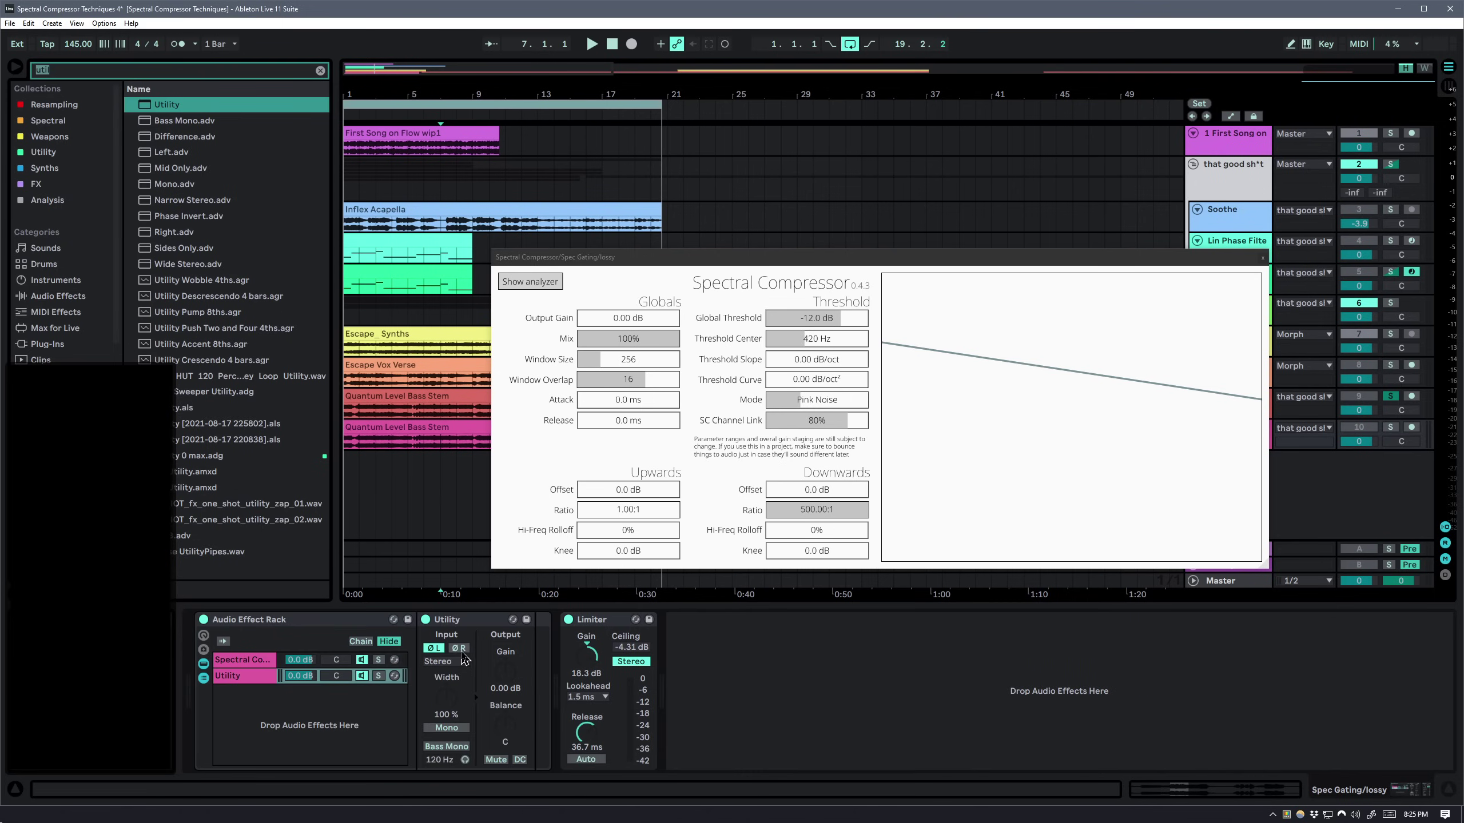
With playback running, pull the Spectral Compressor's global threshold down and try a 512 window size
click(258, 662)
key(space)
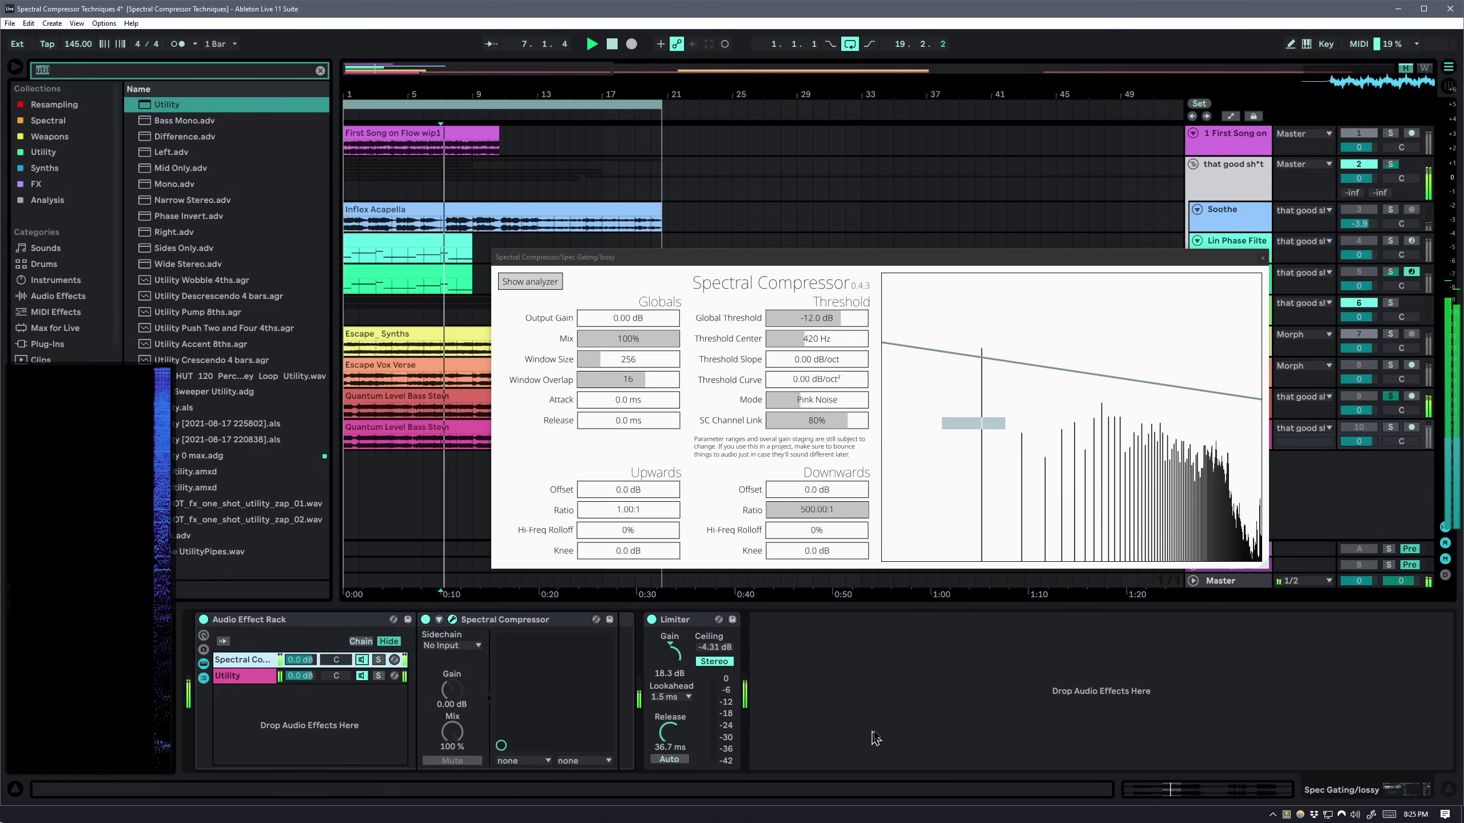
drag(816, 318, 605, 360)
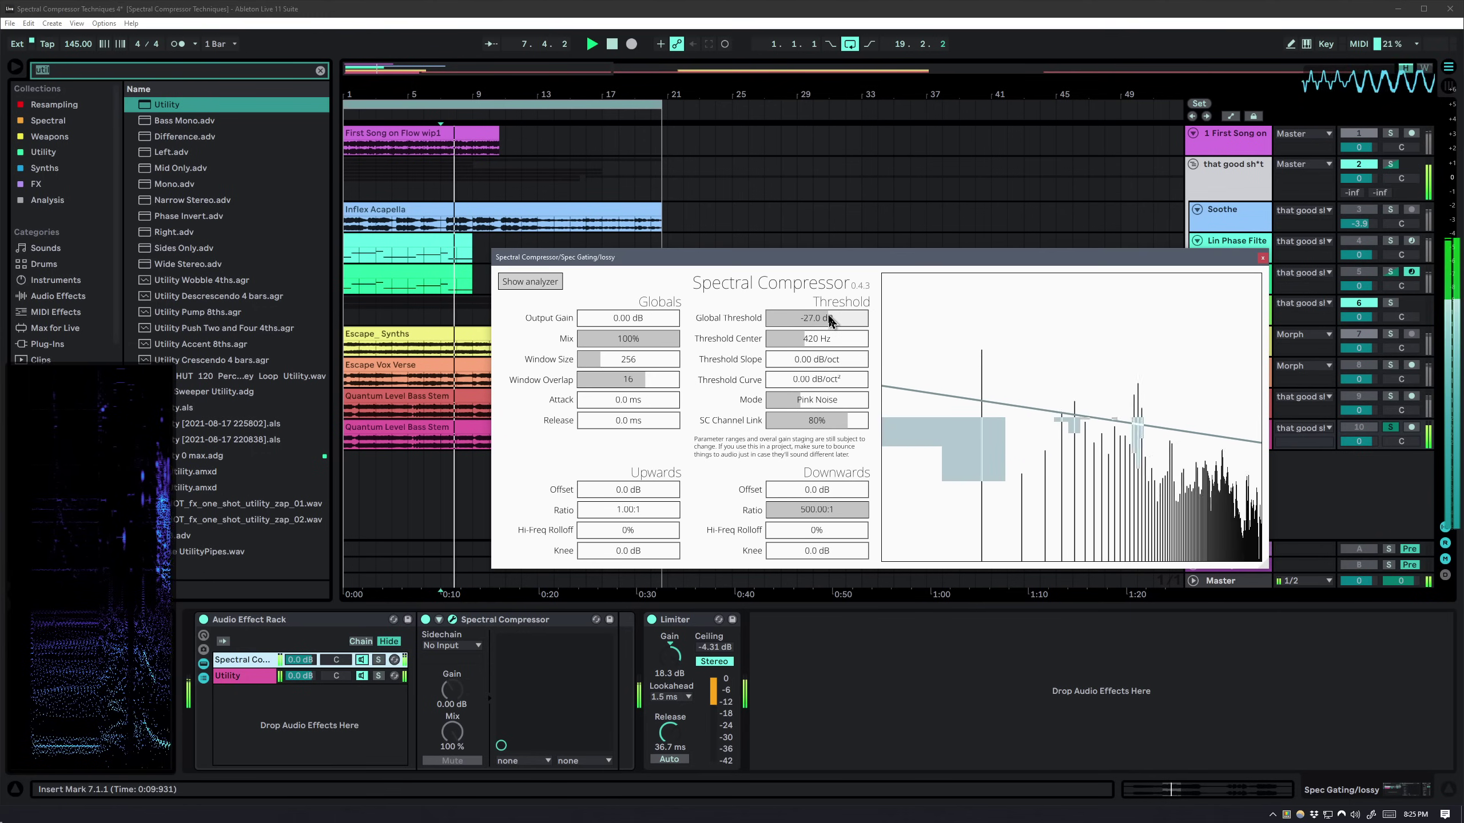
click(605, 360)
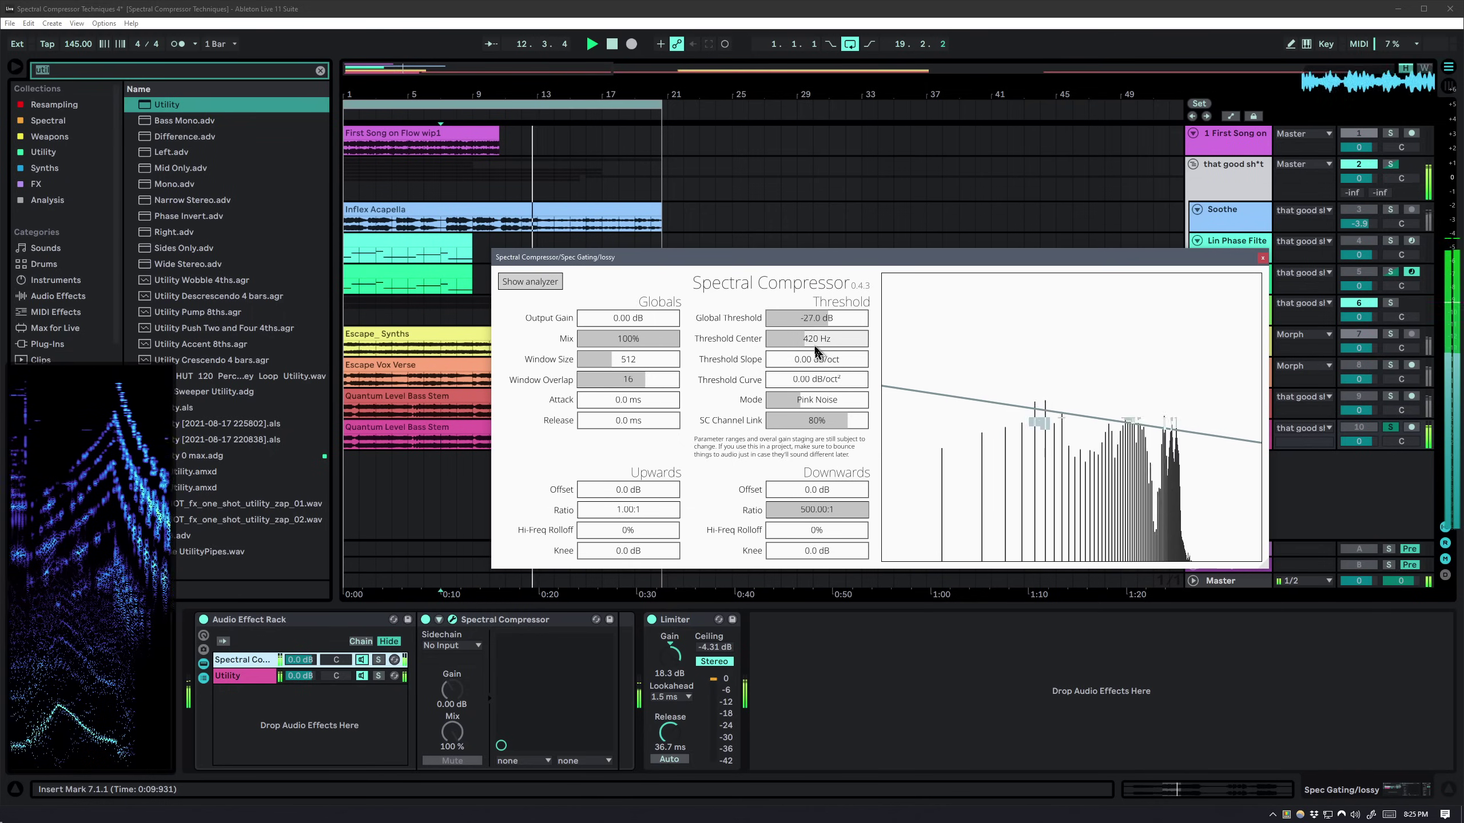
scroll(831, 326, up, 4)
mouse_move(828, 329)
mouse_down()
mouse_move(812, 328)
mouse_move(831, 328)
mouse_up()
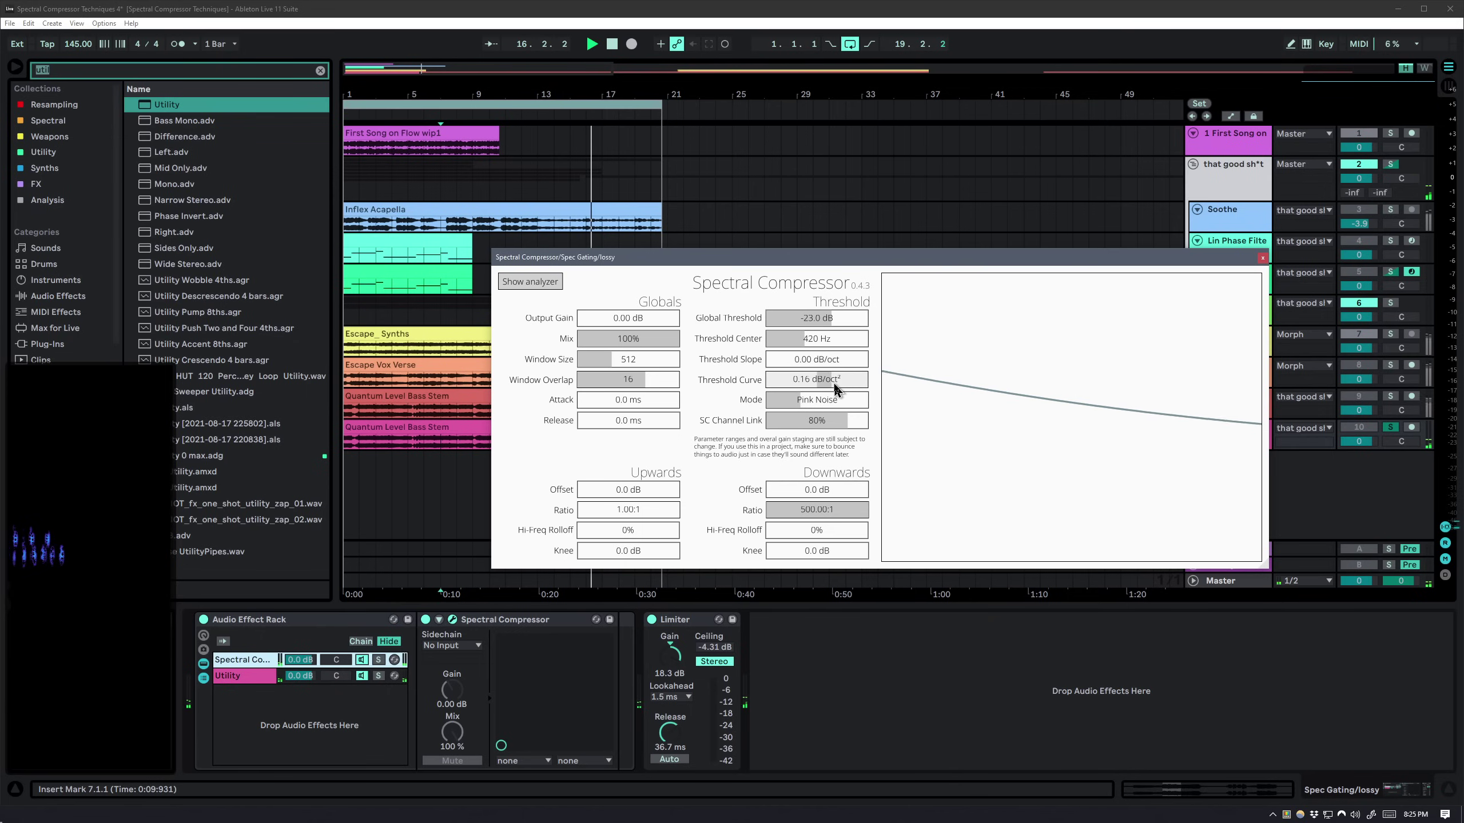
Replay the bass stem, set window size 1024 and threshold center 1.1 kHz, then close the plugin
click(860, 676)
key(space)
key(space)
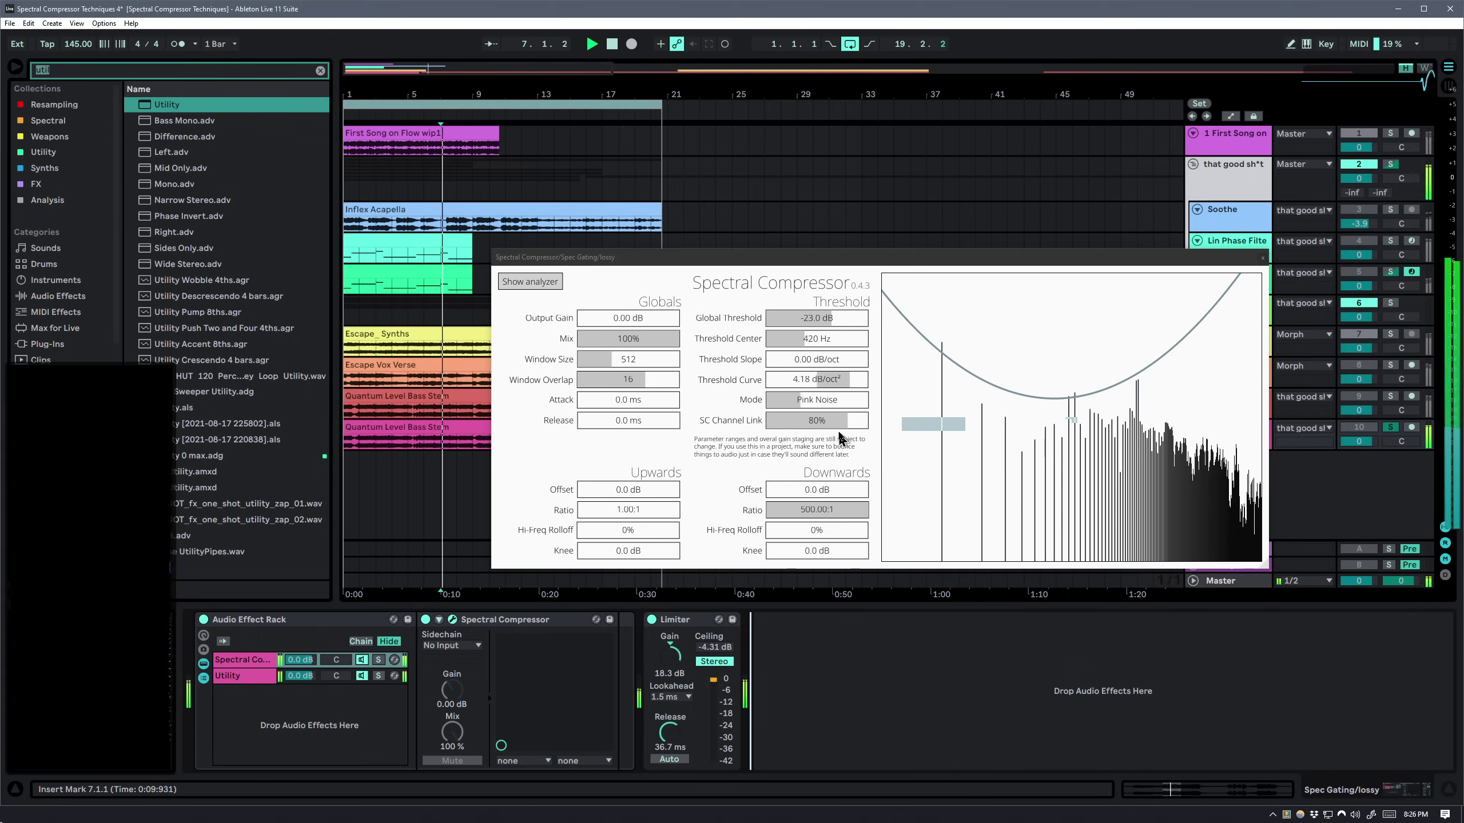
click(373, 425)
click(618, 367)
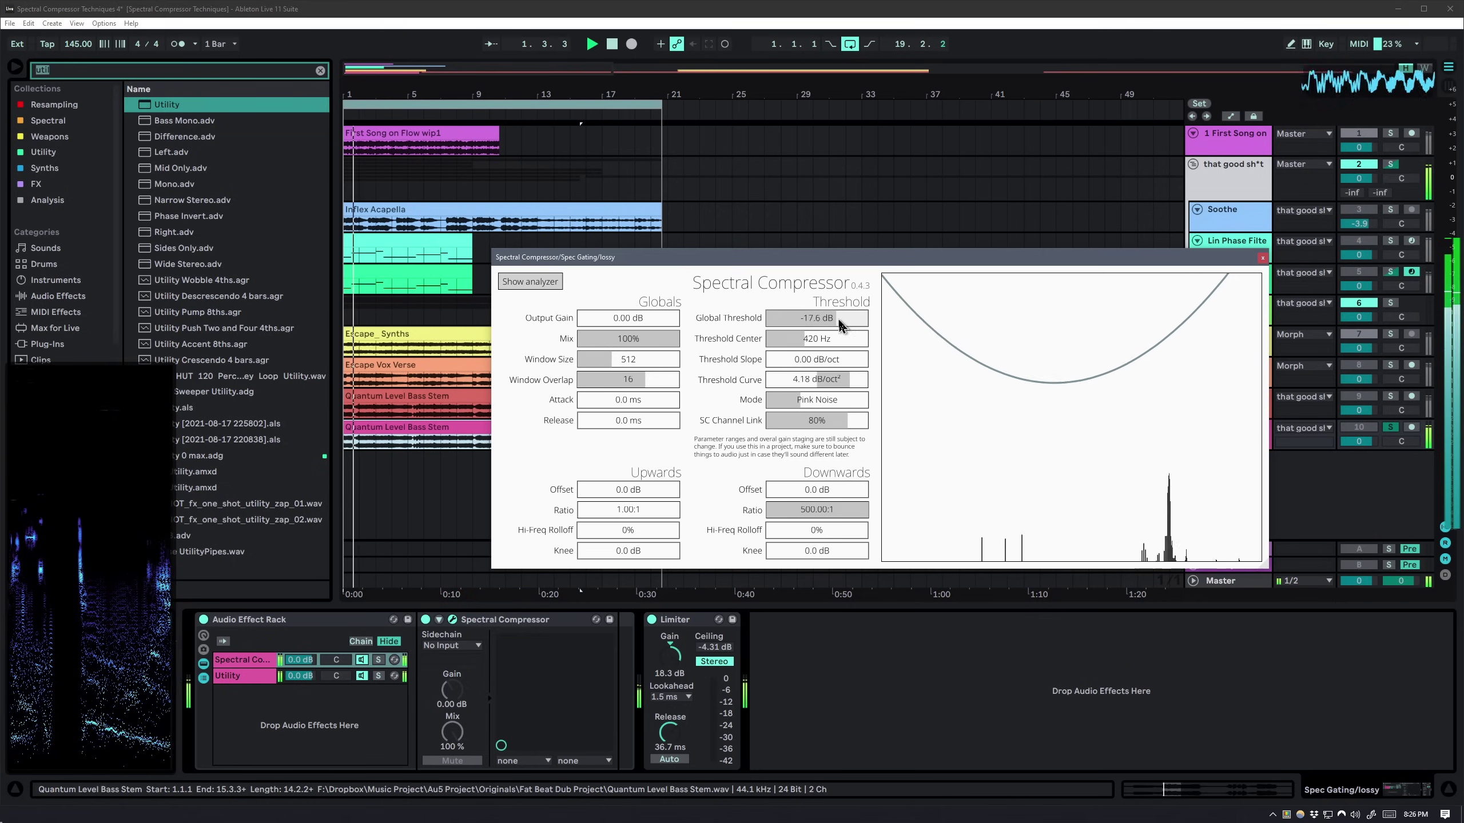
drag(618, 363, 623, 384)
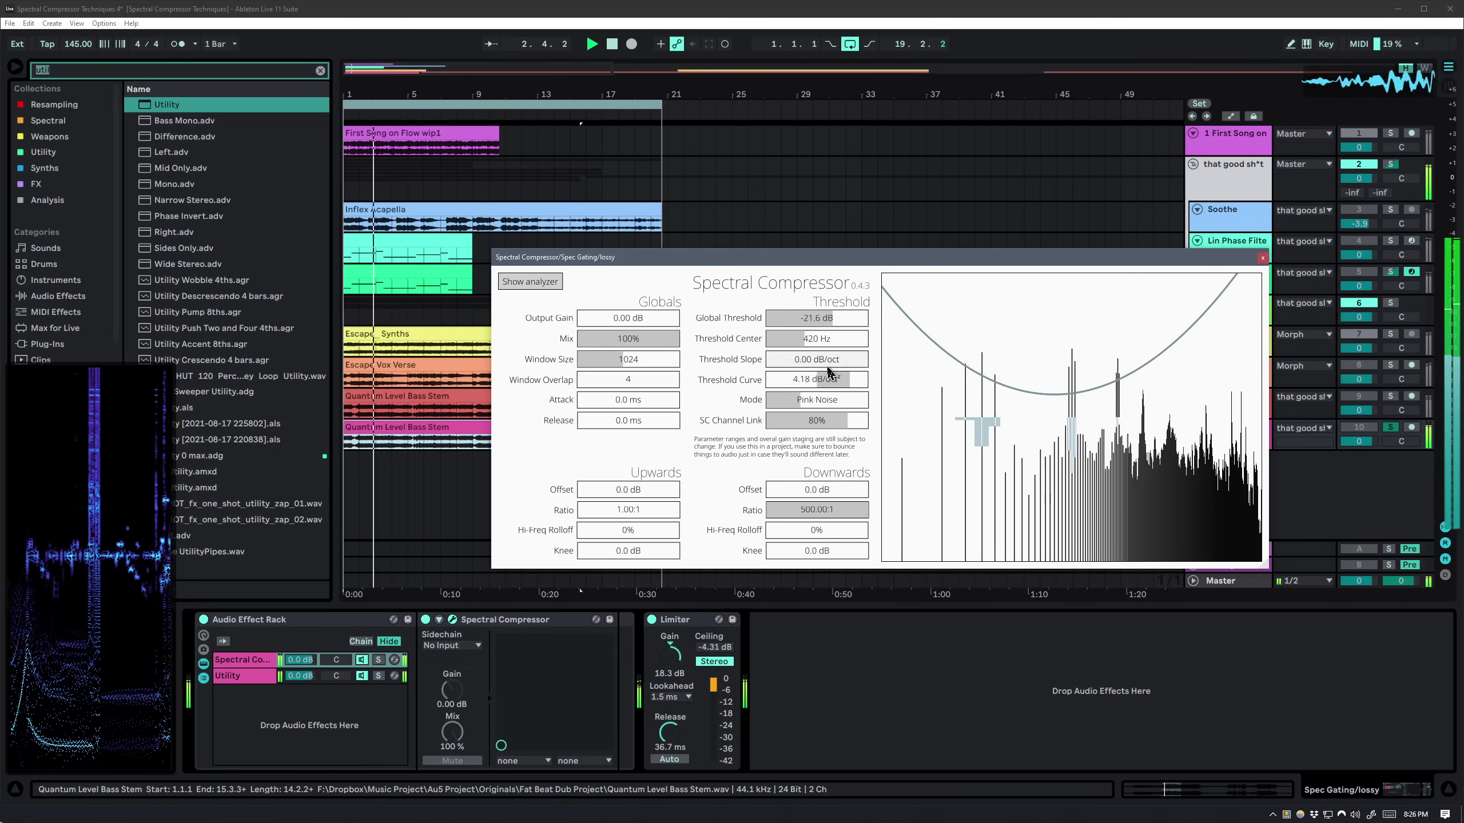
mouse_move(824, 340)
mouse_down()
mouse_move(830, 360)
mouse_move(818, 326)
mouse_move(831, 332)
mouse_move(813, 346)
mouse_up()
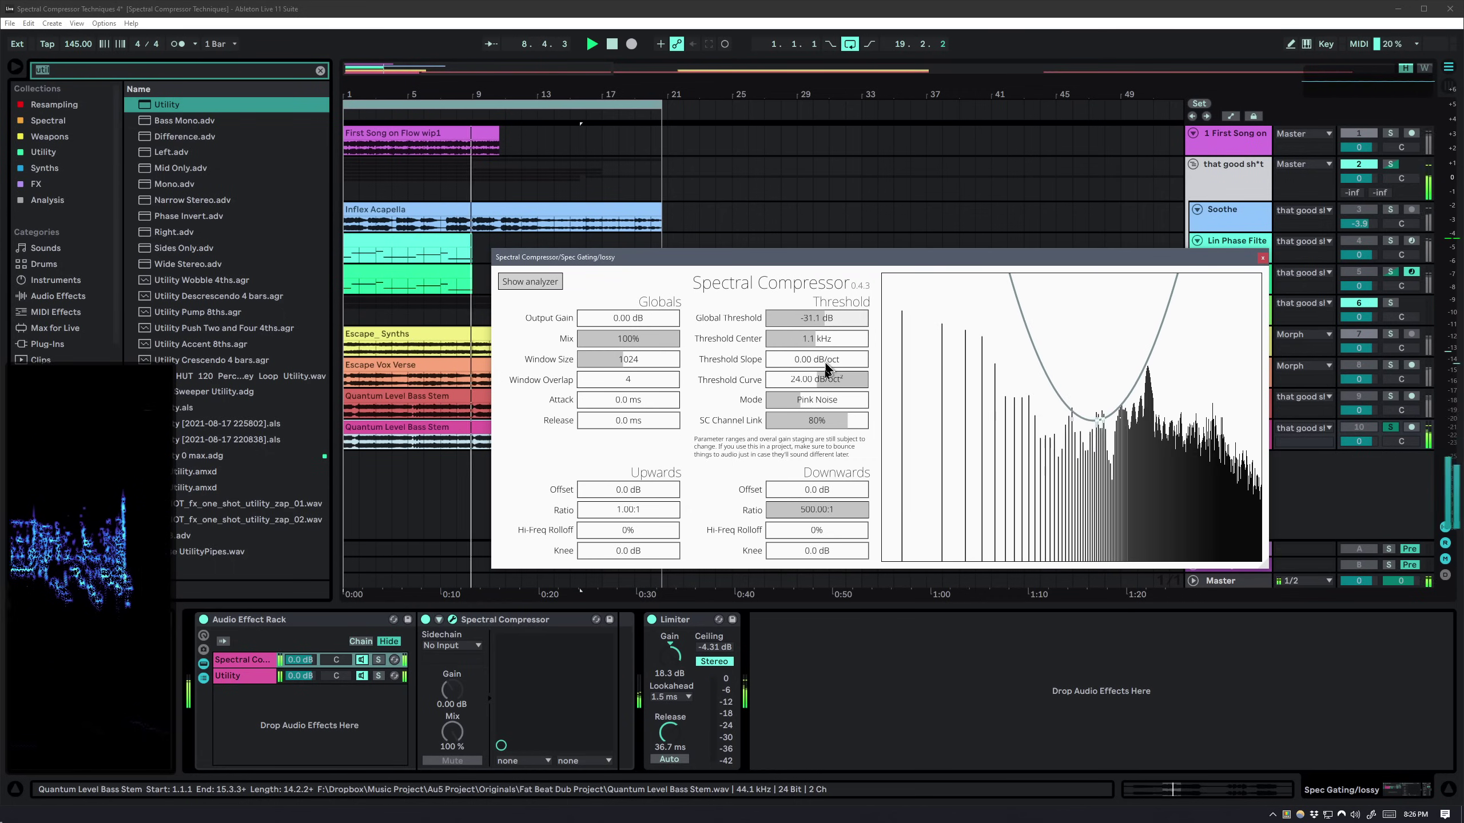
click(876, 680)
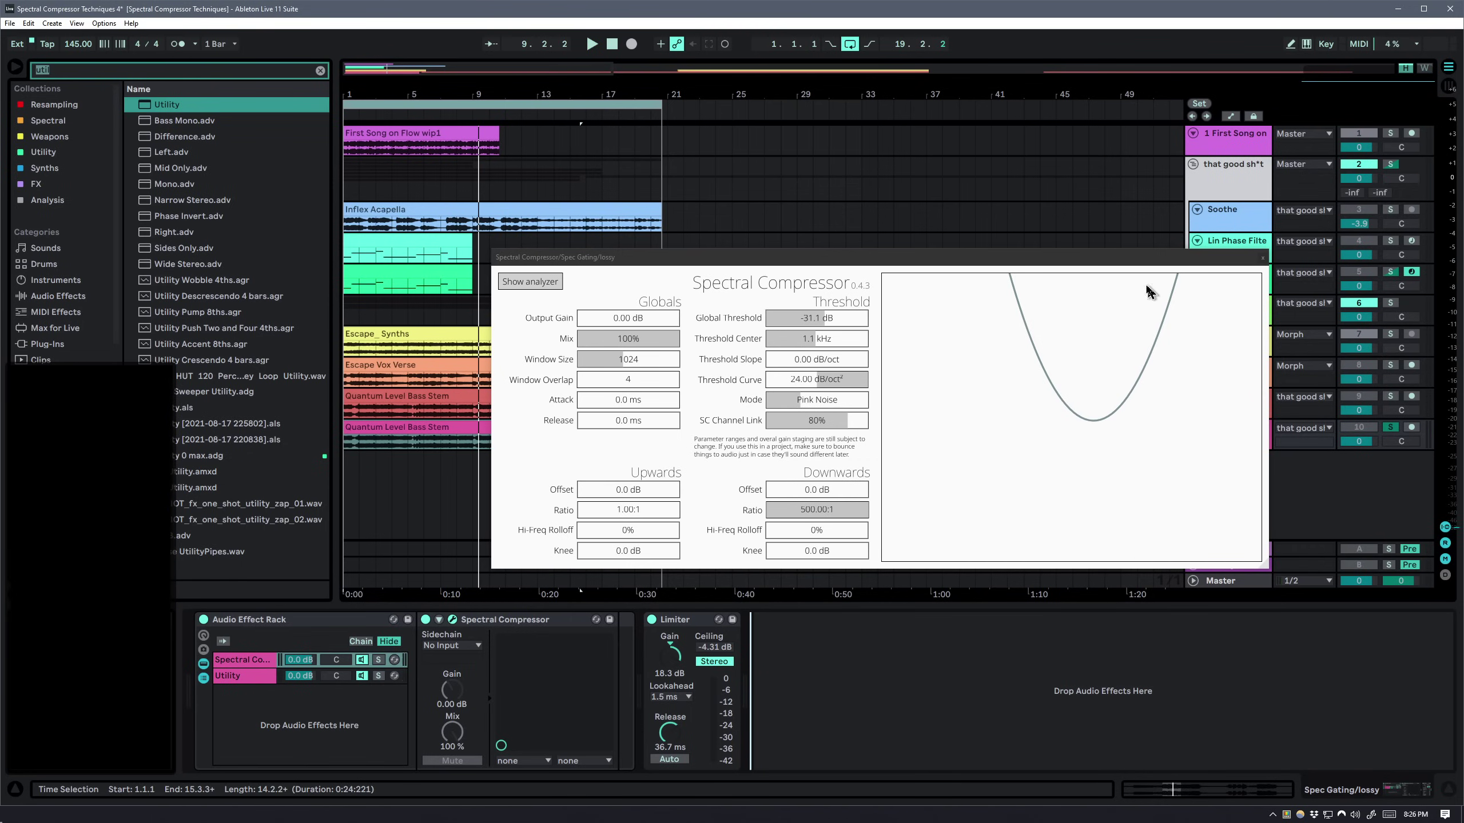
click(1262, 258)
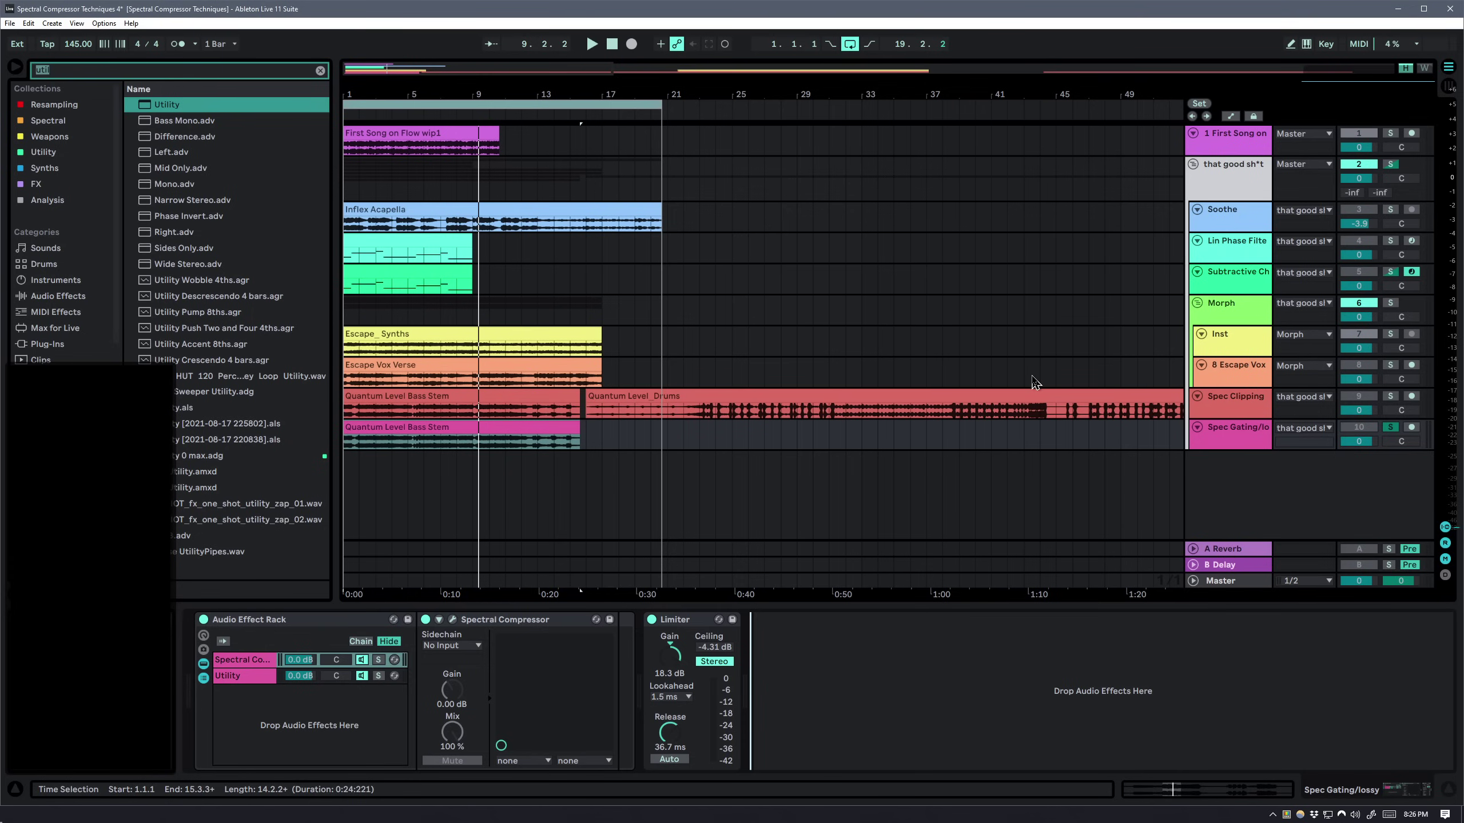